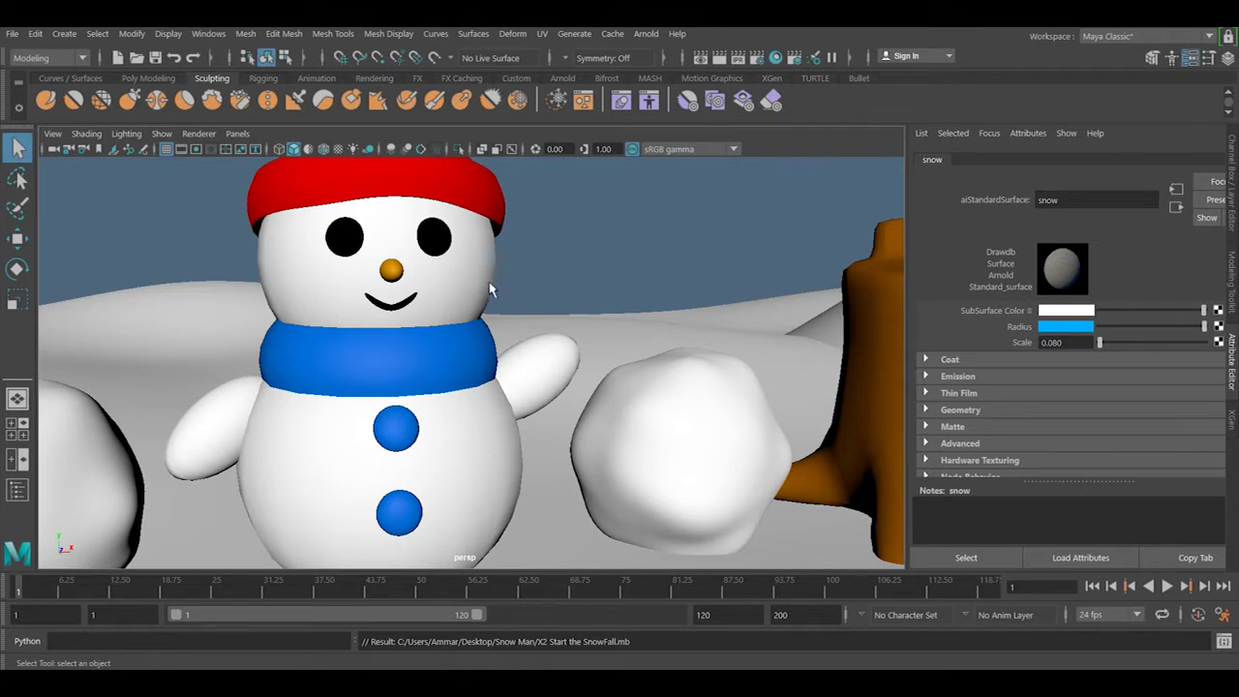
Step: Turn on the frame rate read-out in the viewport's heads-up display
scroll(495, 287, down, 5)
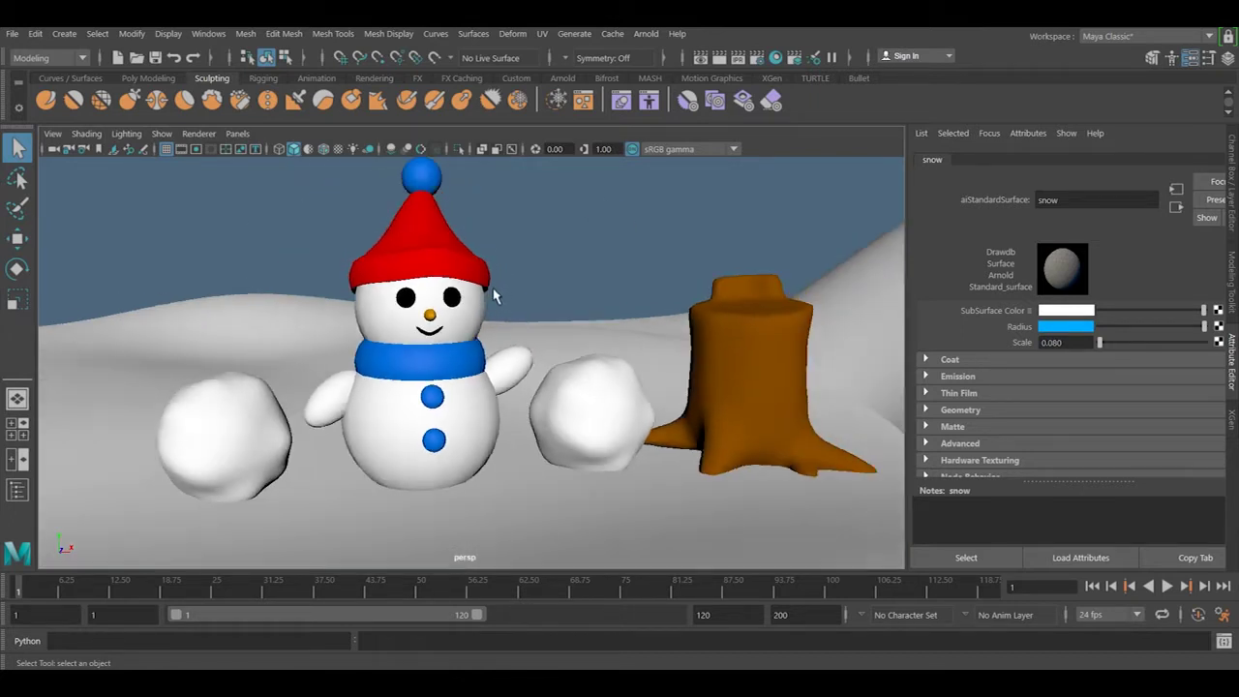
scroll(494, 295, down, 6)
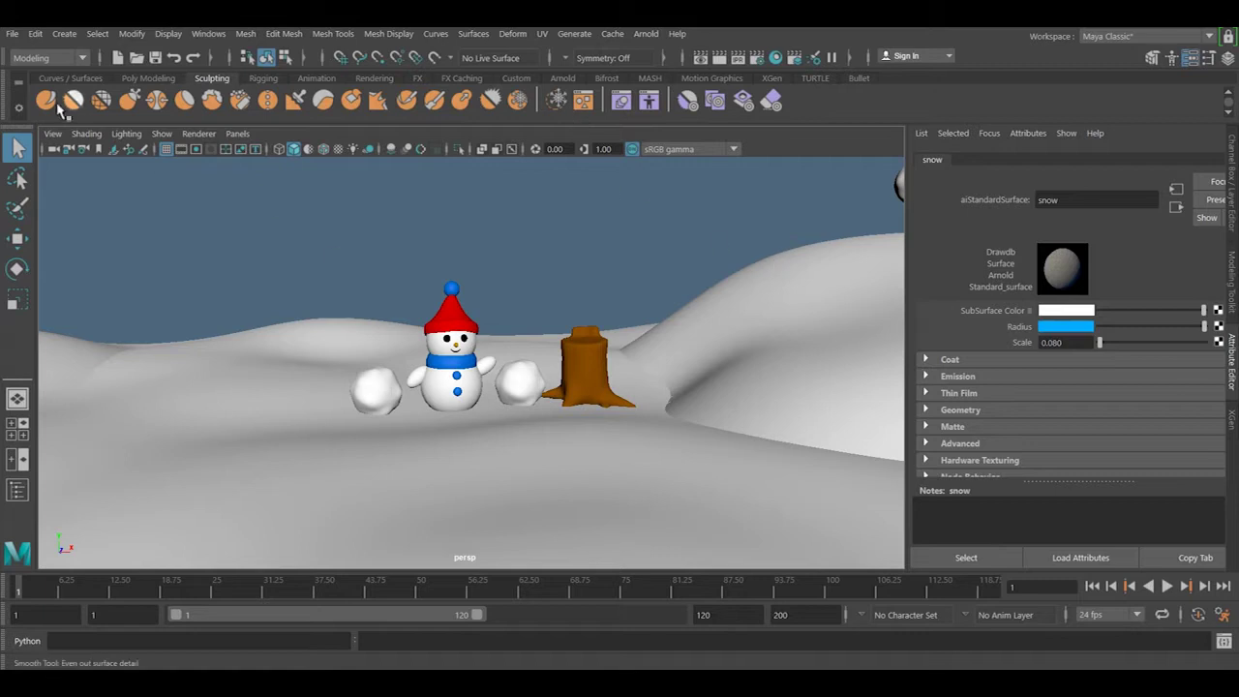
click(164, 34)
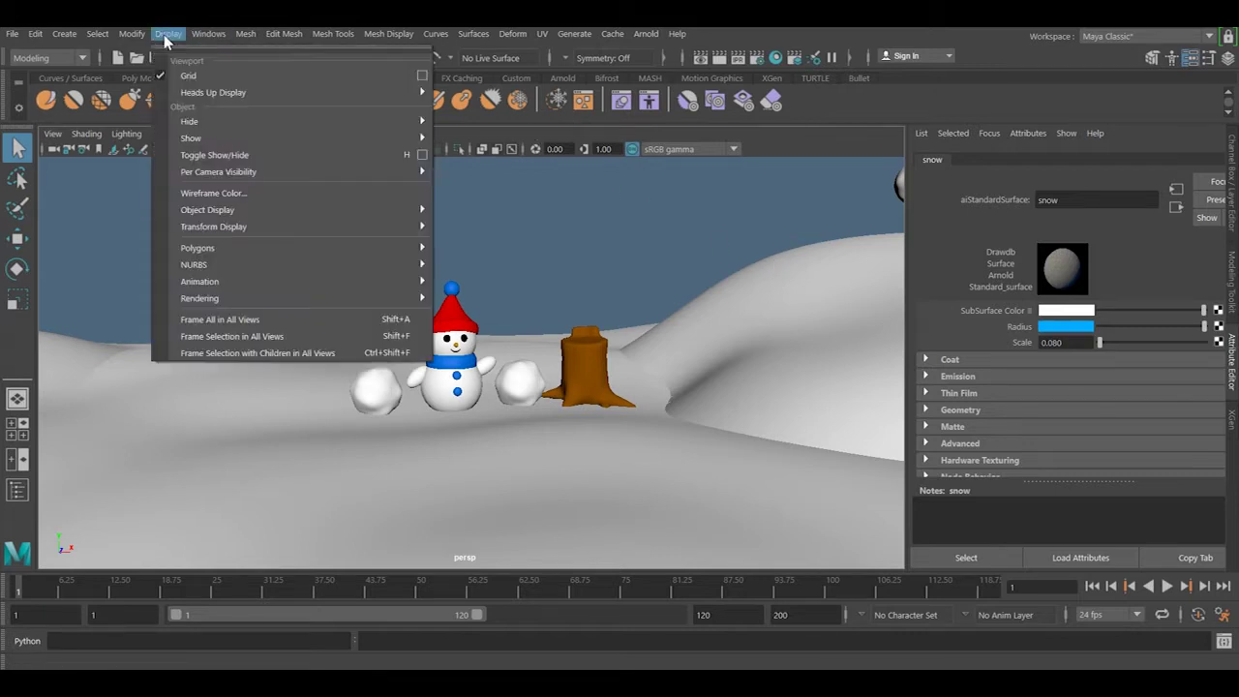
mouse_move(385, 121)
mouse_move(408, 93)
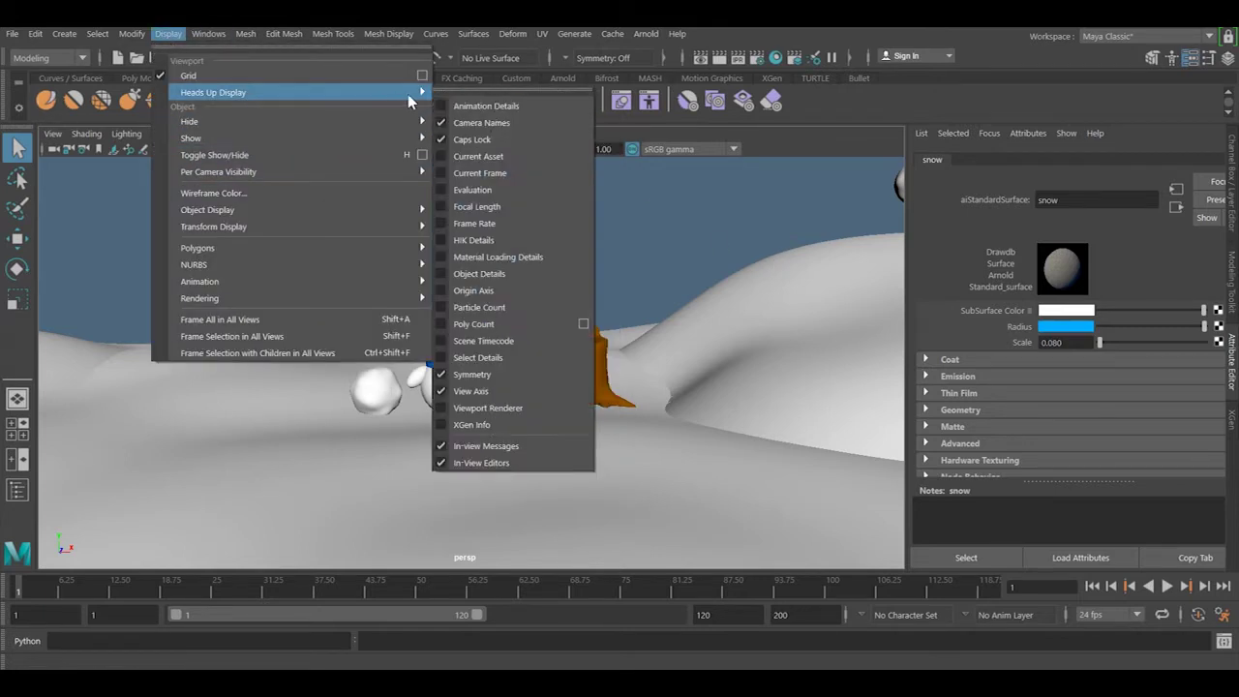
click(509, 224)
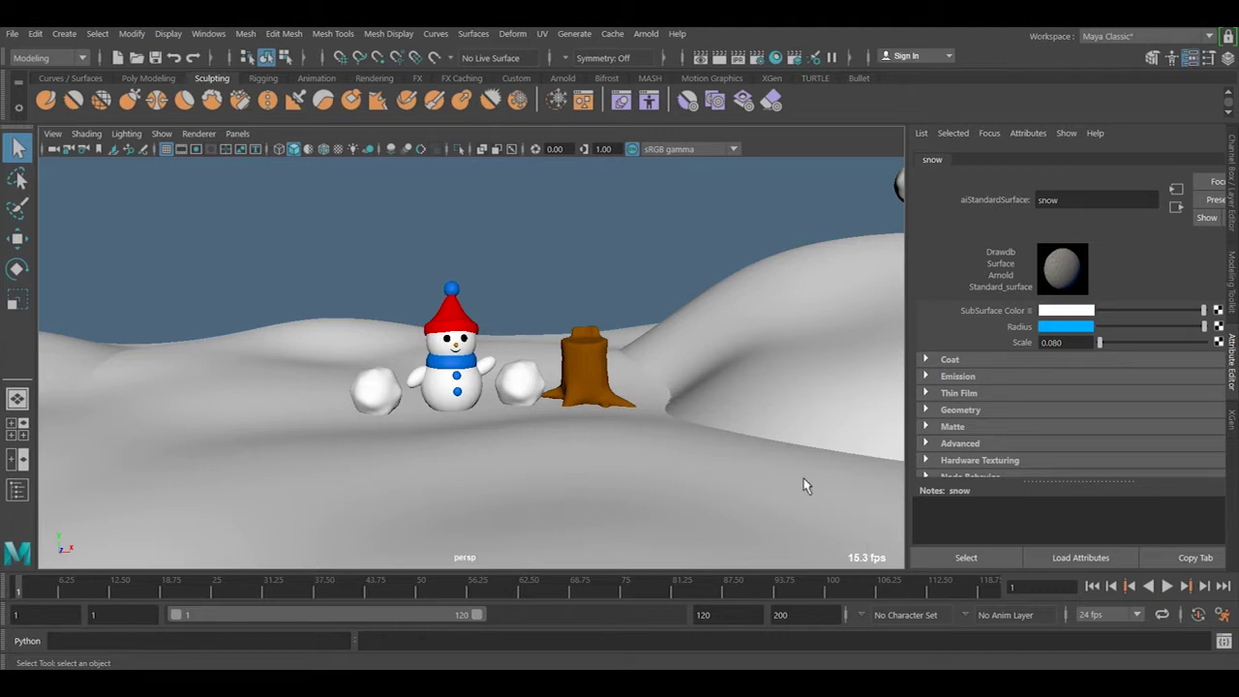
Step: Set the end of the playback range to frame 10000
double_click(745, 615)
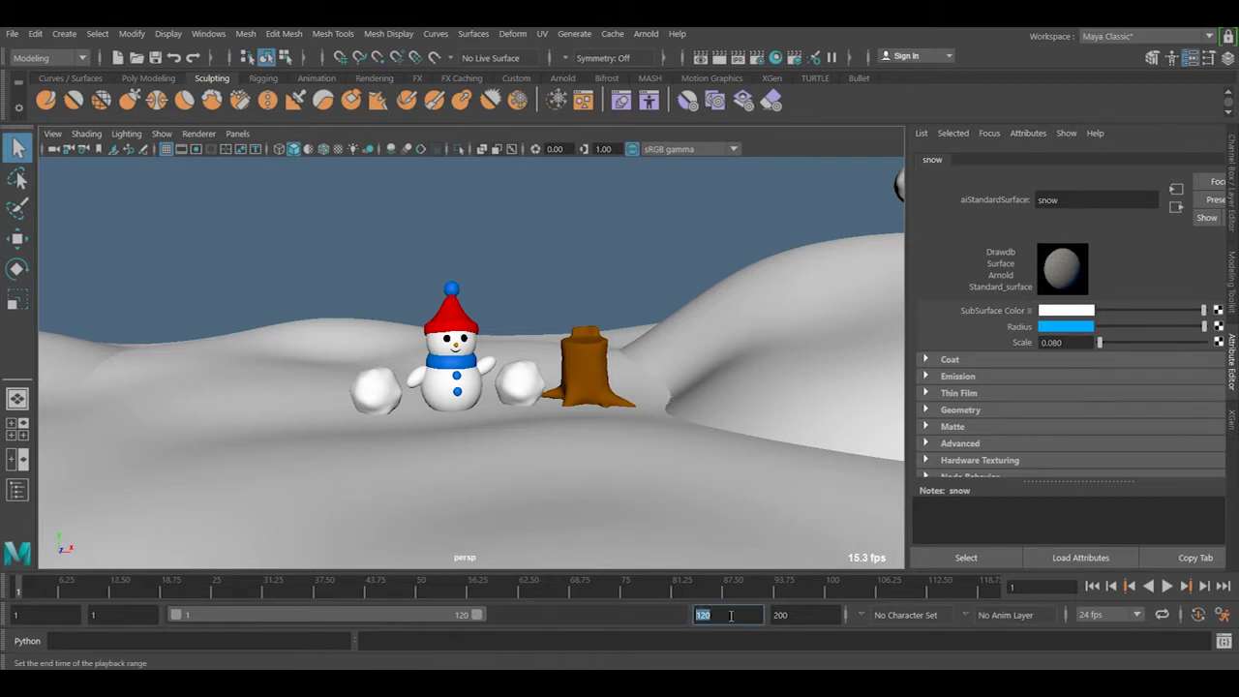
text(10000)
key(Return)
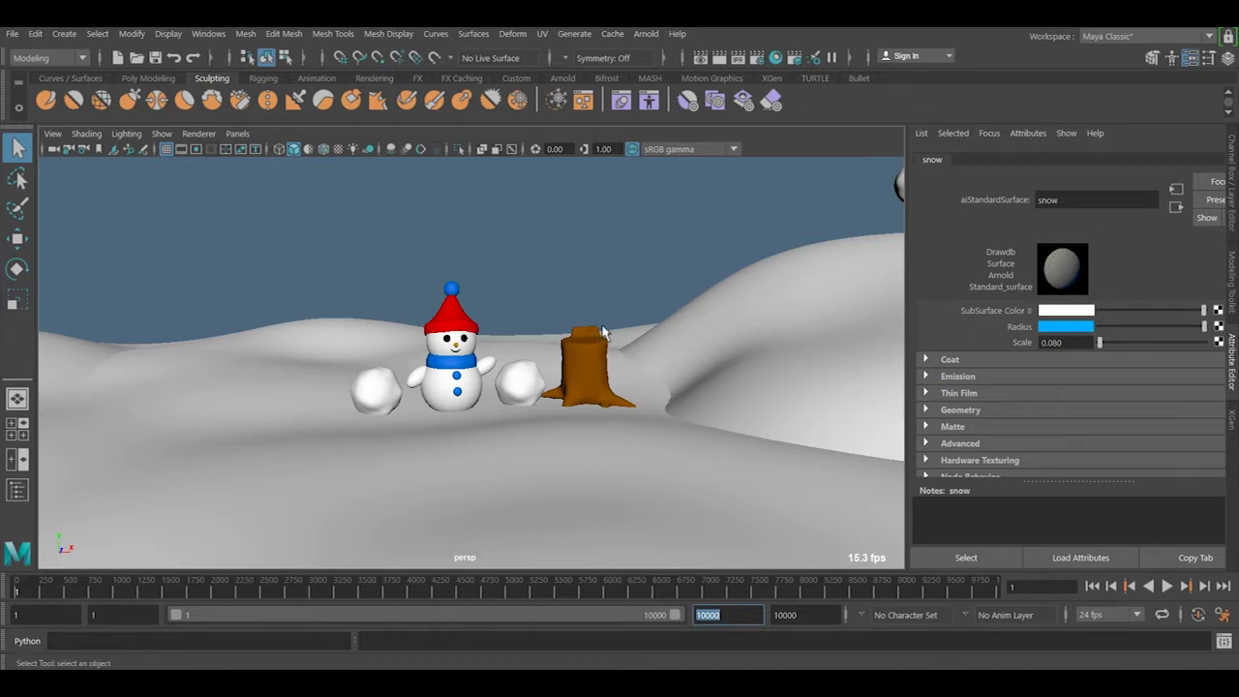
Step: Switch to the FX menu set and create an nParticle emitter of type Volume with all other options reset to defaults
scroll(602, 331, down, 2)
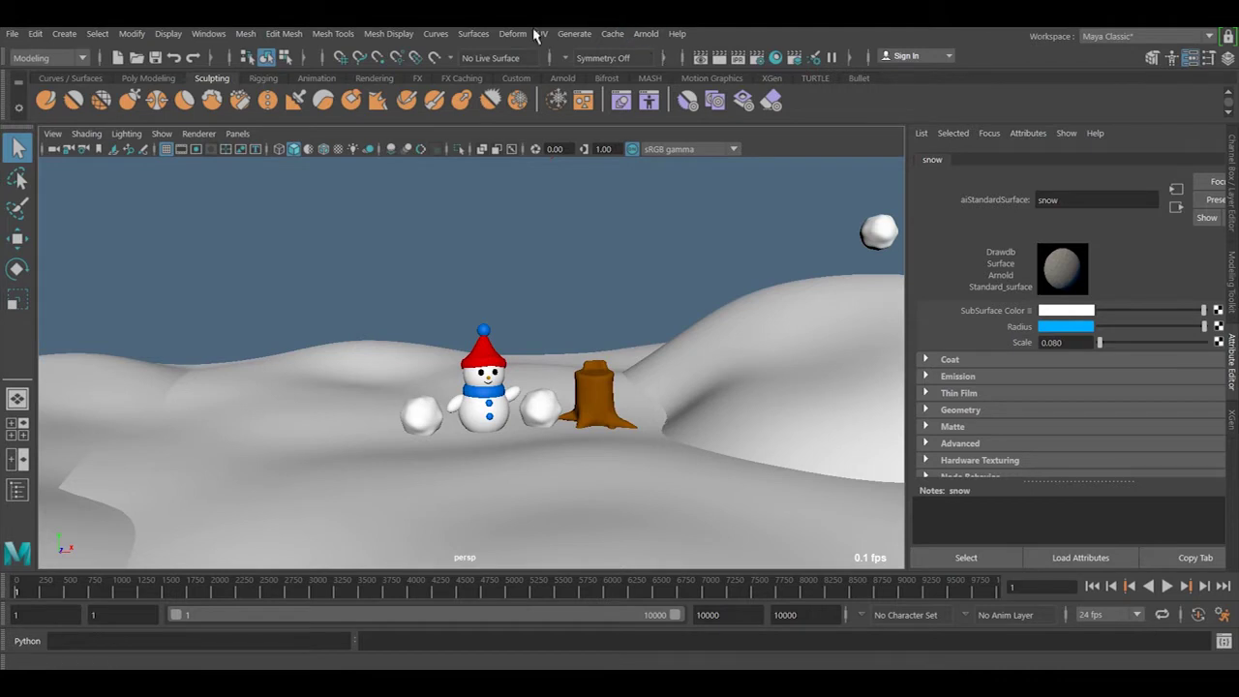
click(43, 58)
click(39, 127)
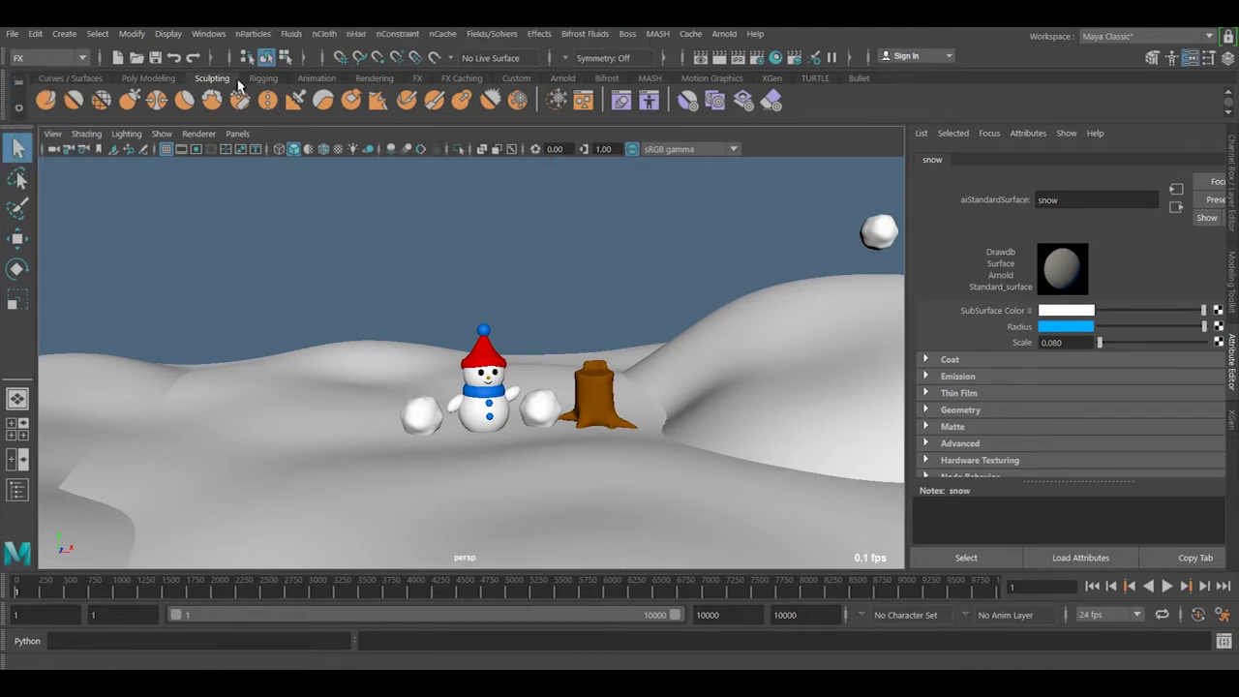
click(252, 34)
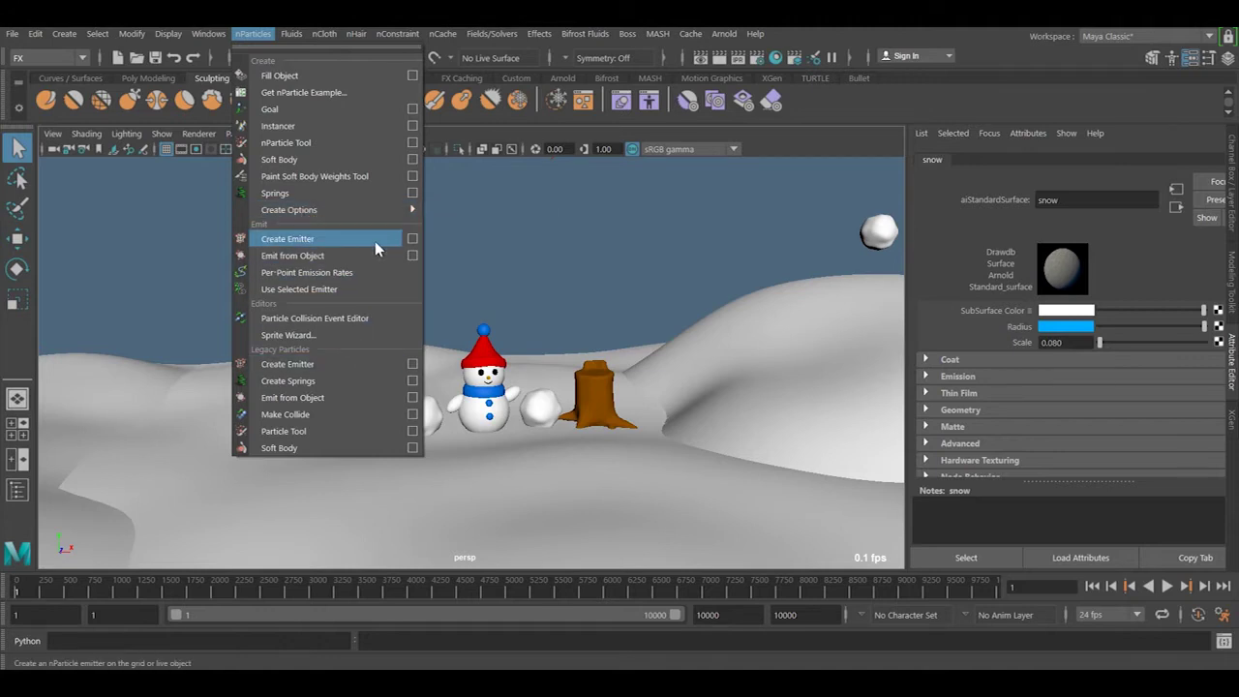
click(413, 240)
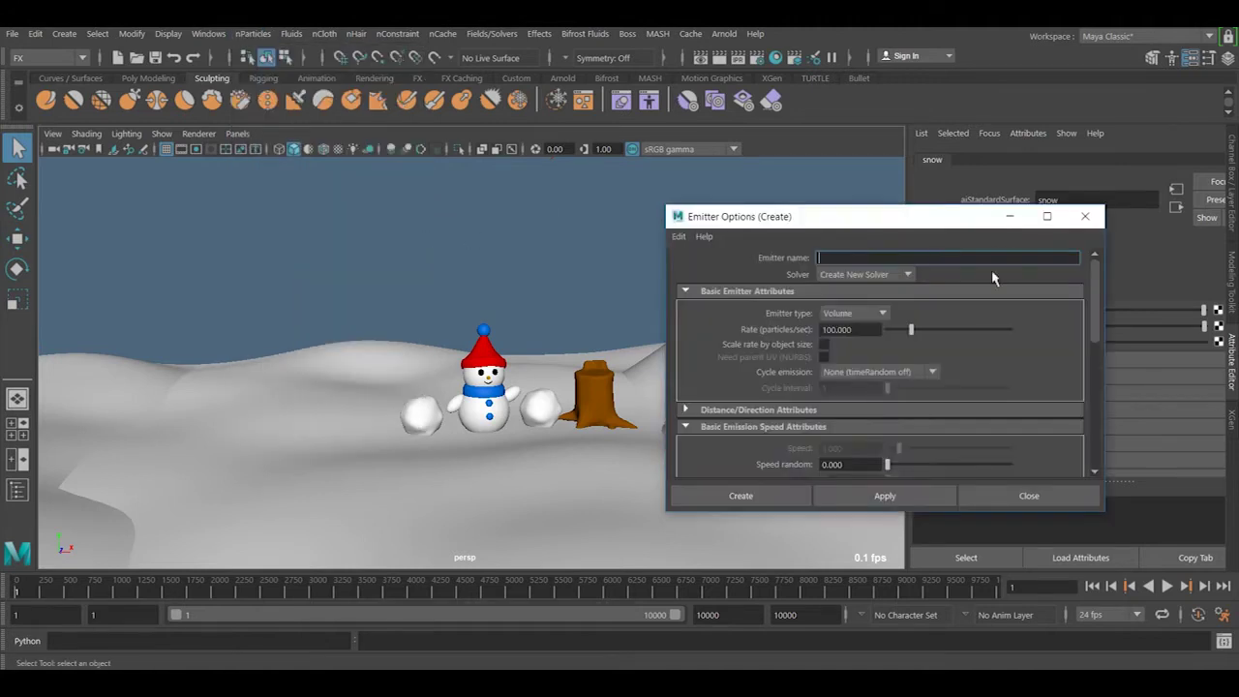
click(678, 236)
click(714, 269)
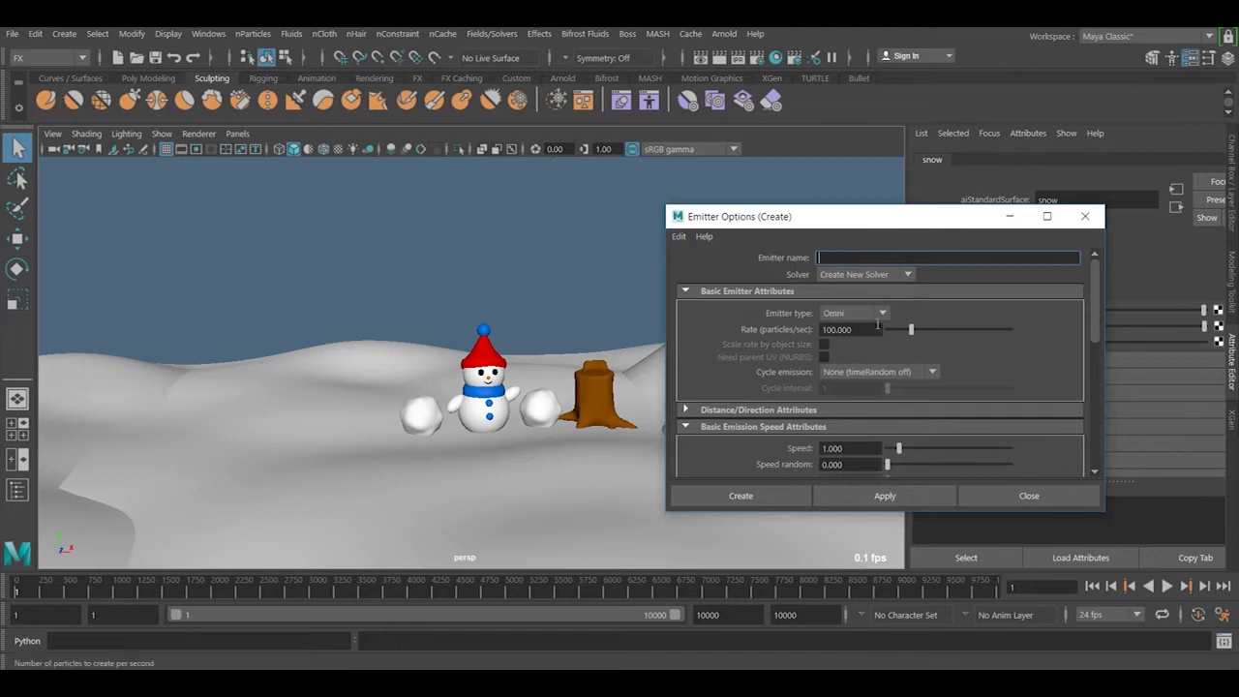
click(852, 313)
click(858, 366)
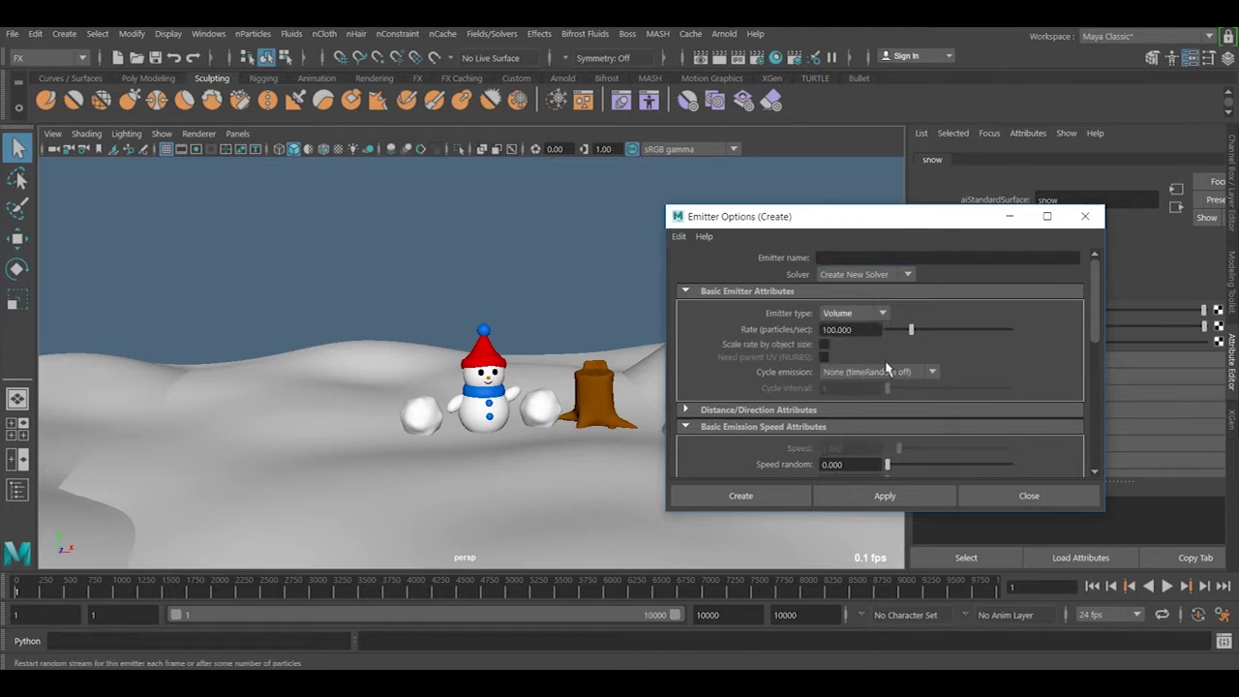
click(788, 495)
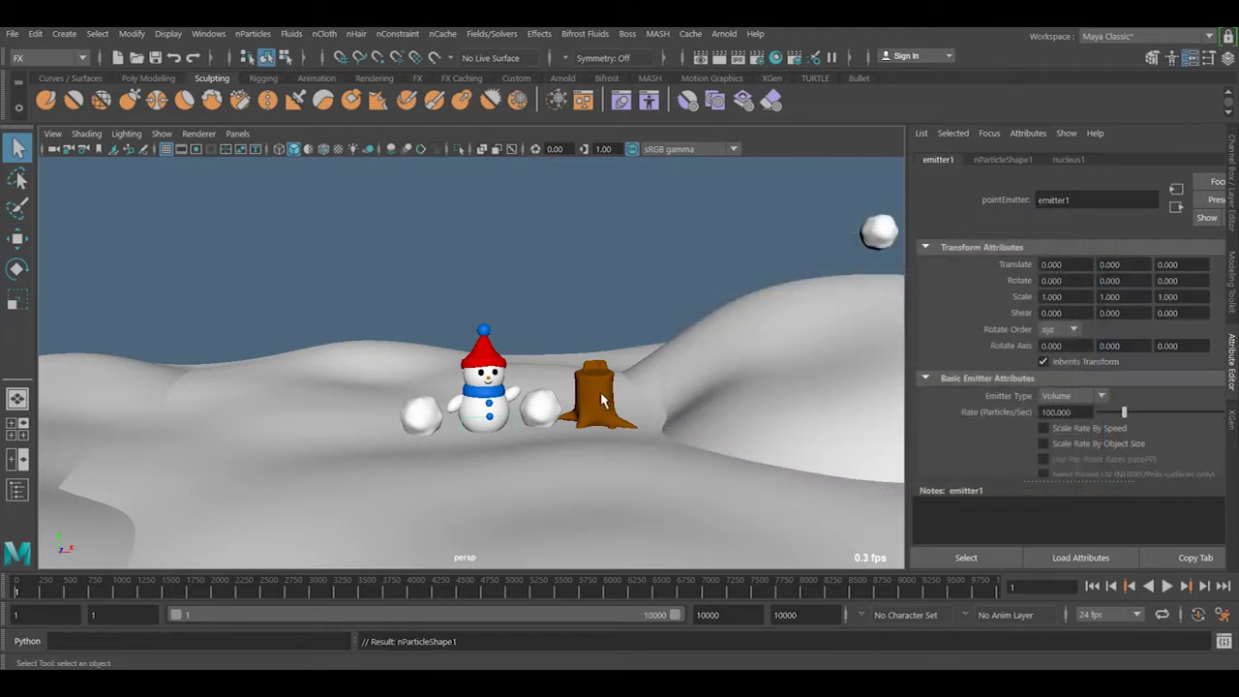
Step: Move the volume emitter straight up above the snowman to about 6.4 in Y
click(520, 414)
click(520, 426)
key(w)
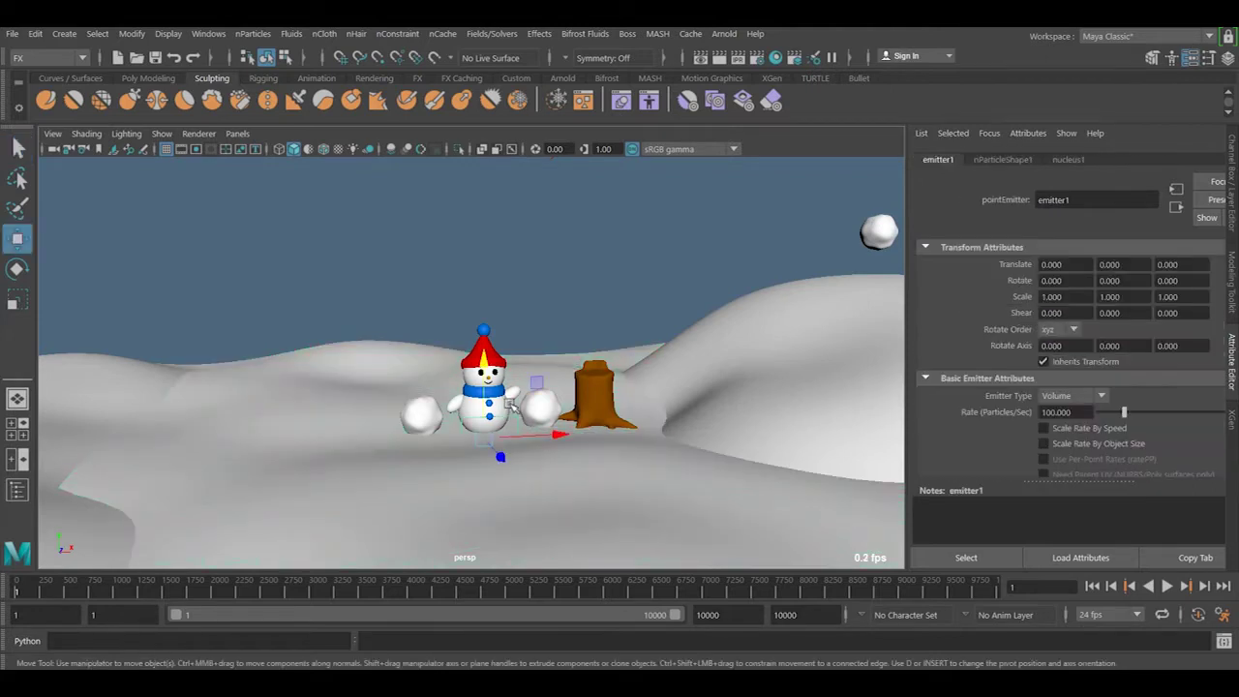
drag(490, 376, 506, 189)
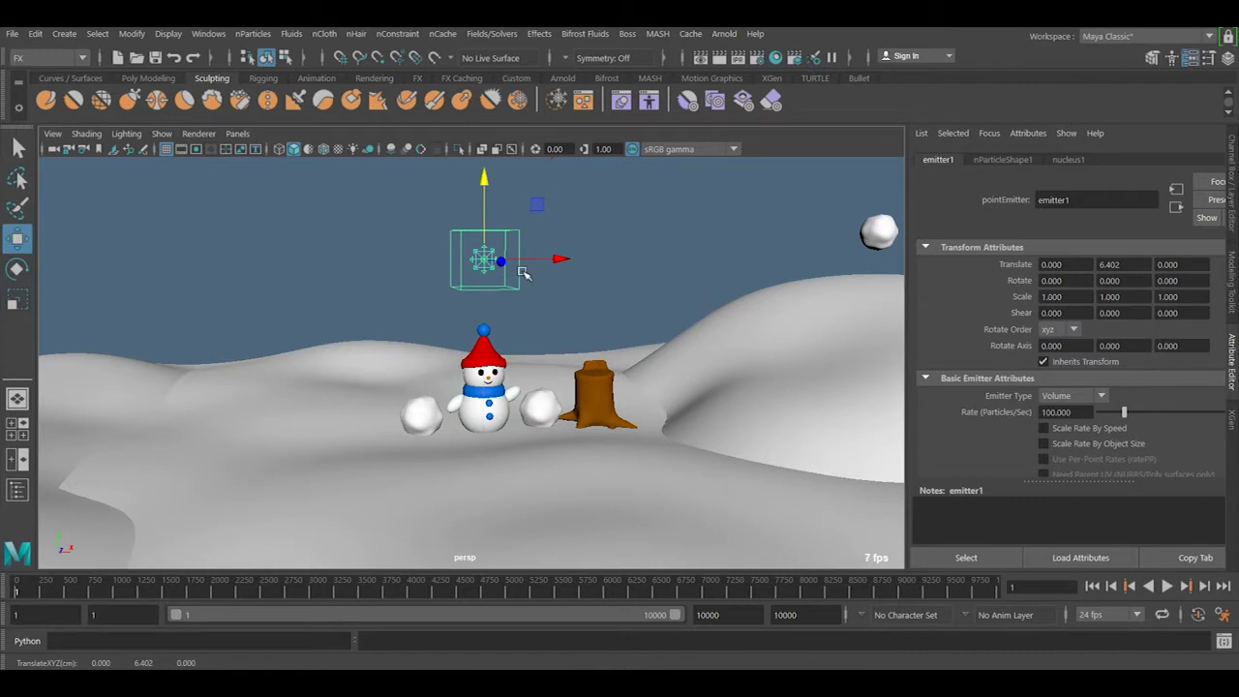
Step: Scale the emitter uniformly to about 13.3 so its volume spans a large part of the snow ground
scroll(513, 281, down, 5)
key(r)
scroll(498, 295, up, 4)
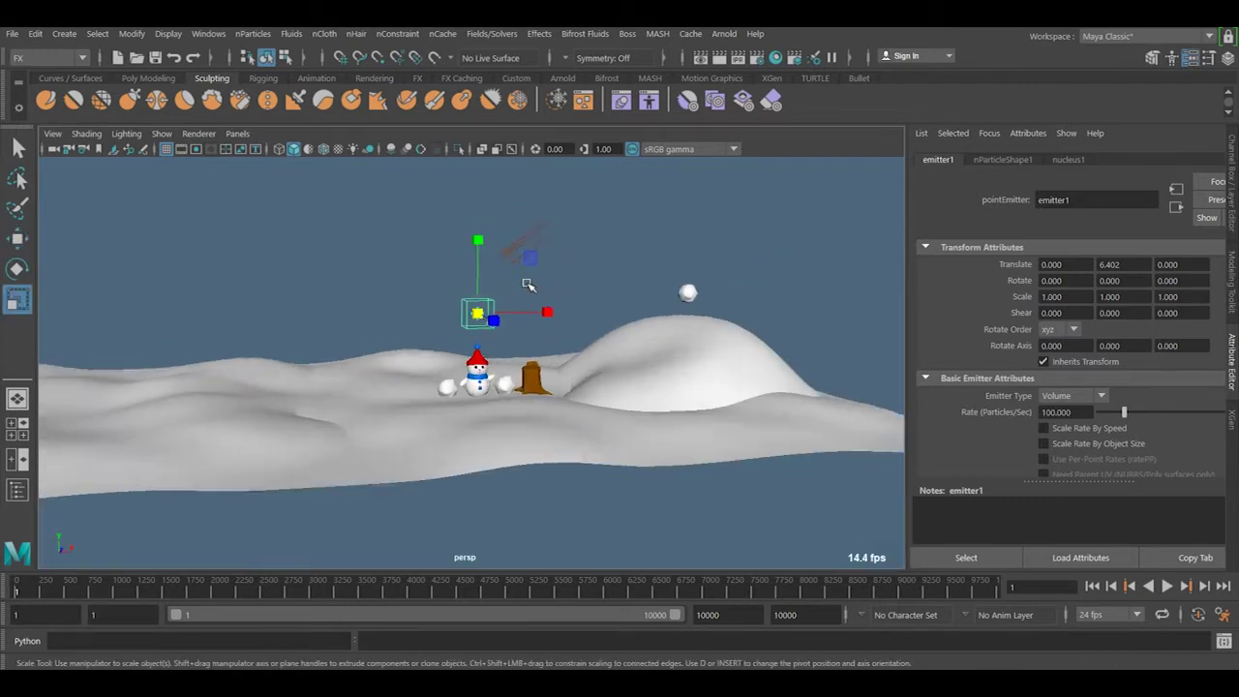
drag(482, 278, 929, 358)
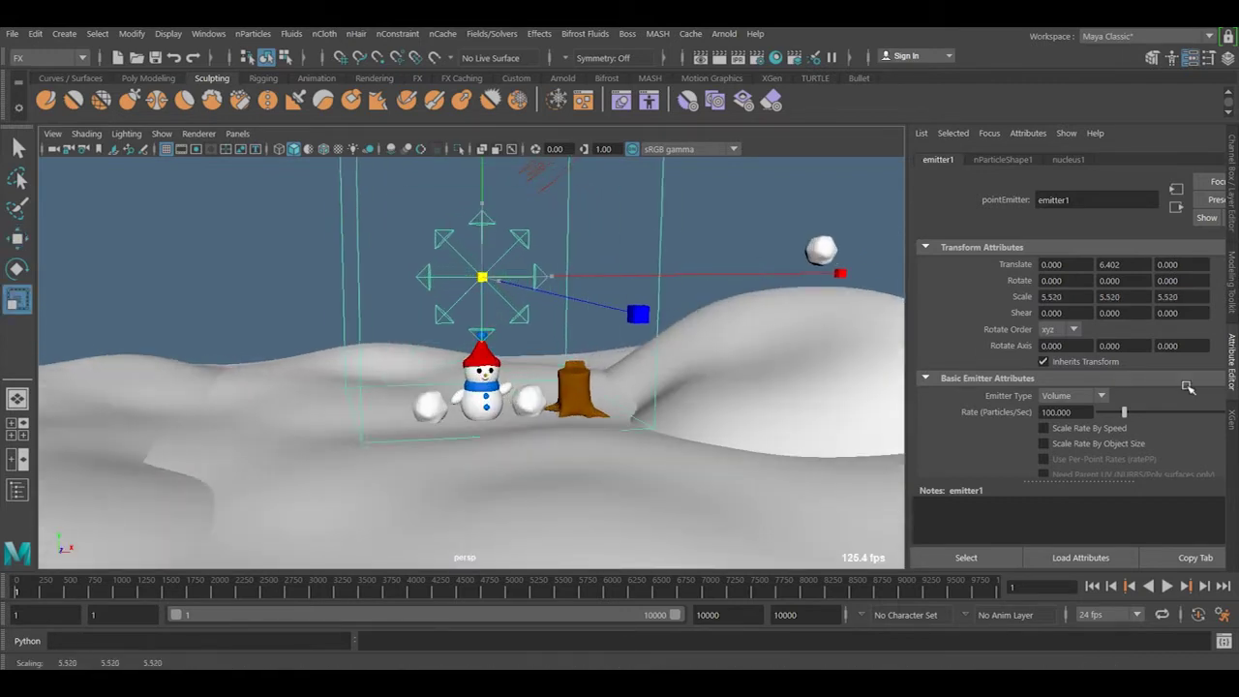
scroll(488, 314, down, 3)
drag(484, 308, 569, 382)
drag(481, 313, 537, 397)
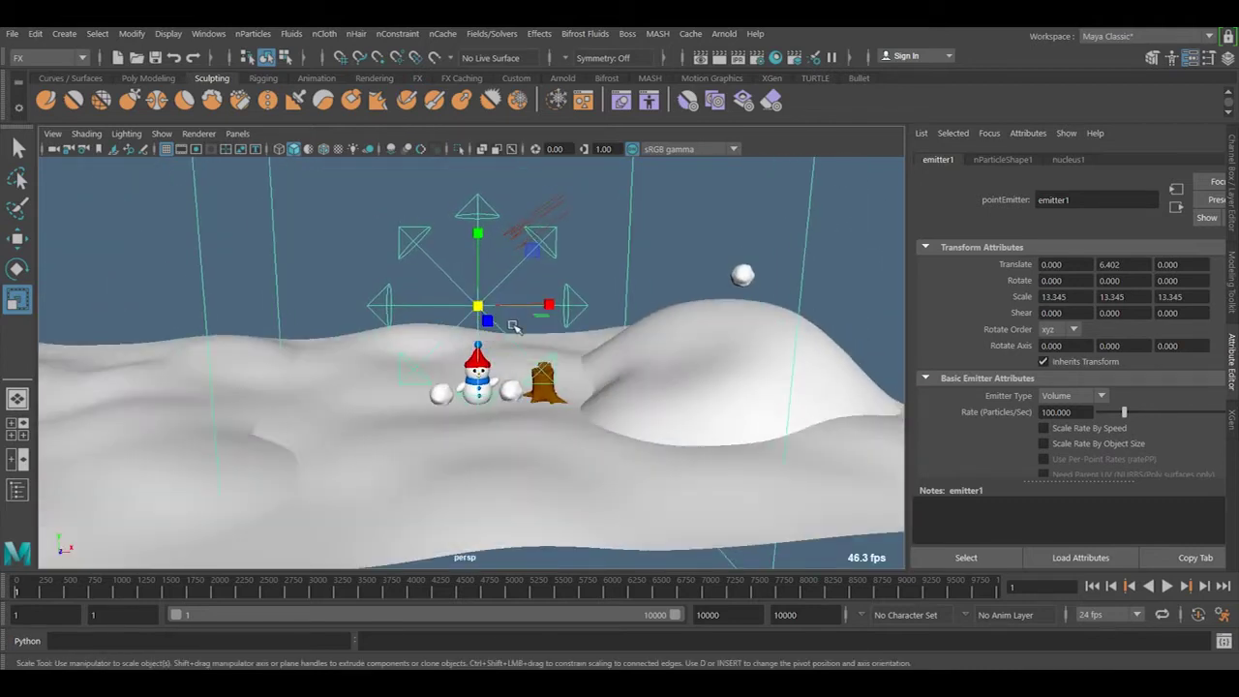
Step: Flatten the emitter to a Y scale of about 1.16 and raise it to about 20 in Y
alt+drag(511, 327, 487, 281)
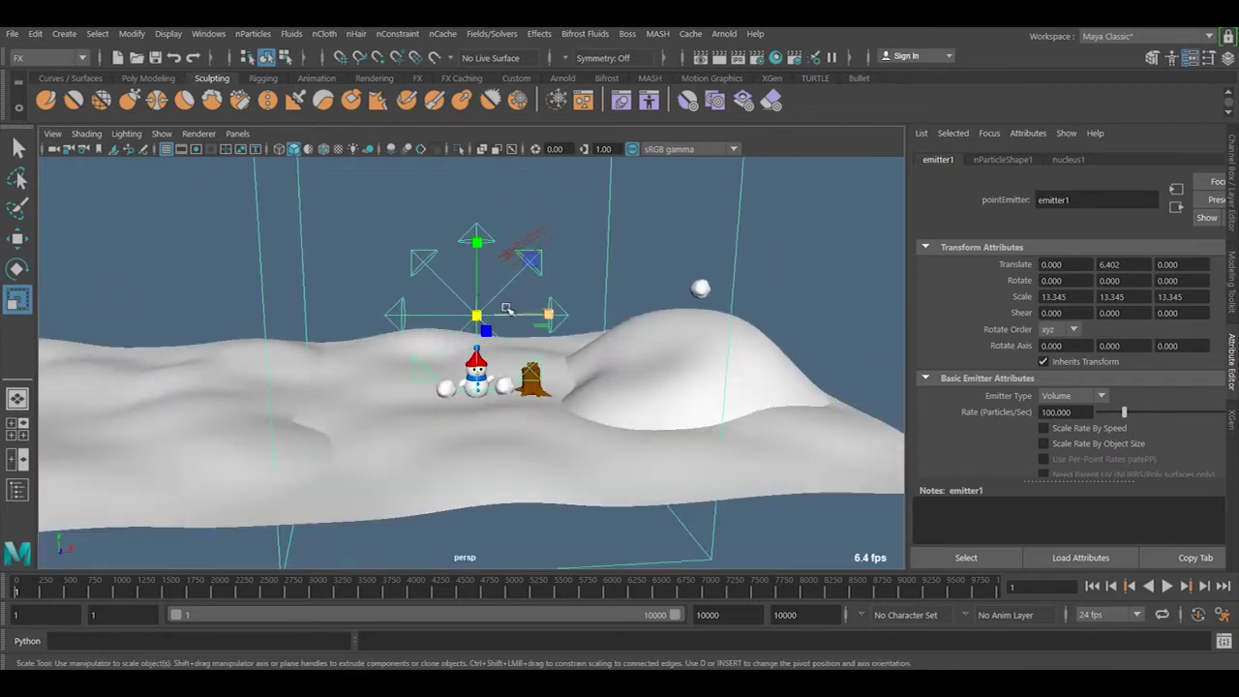
key(f)
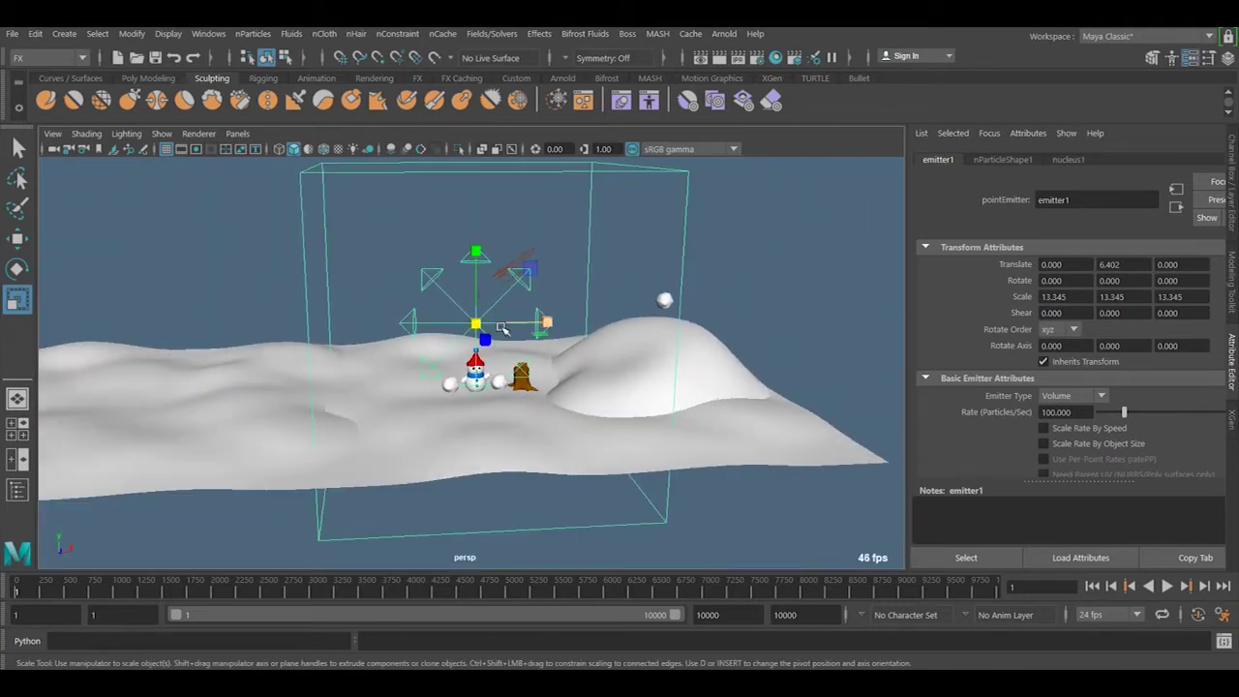
scroll(501, 320, up, 3)
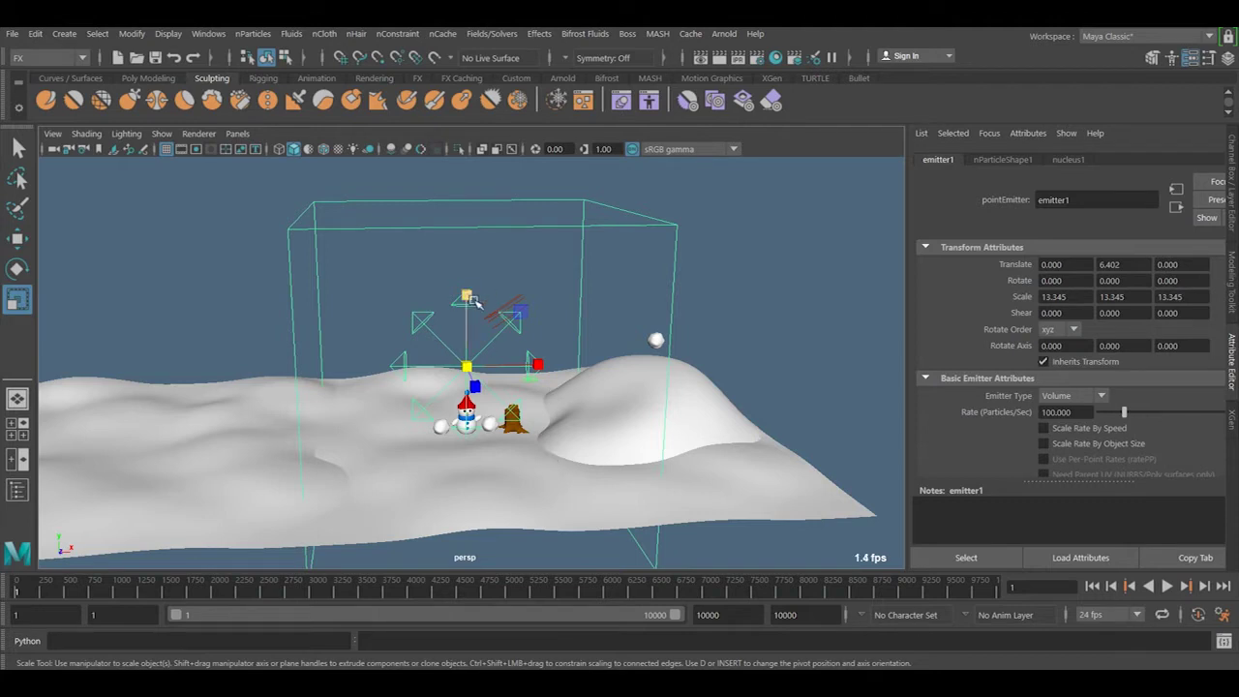
drag(474, 301, 475, 364)
key(w)
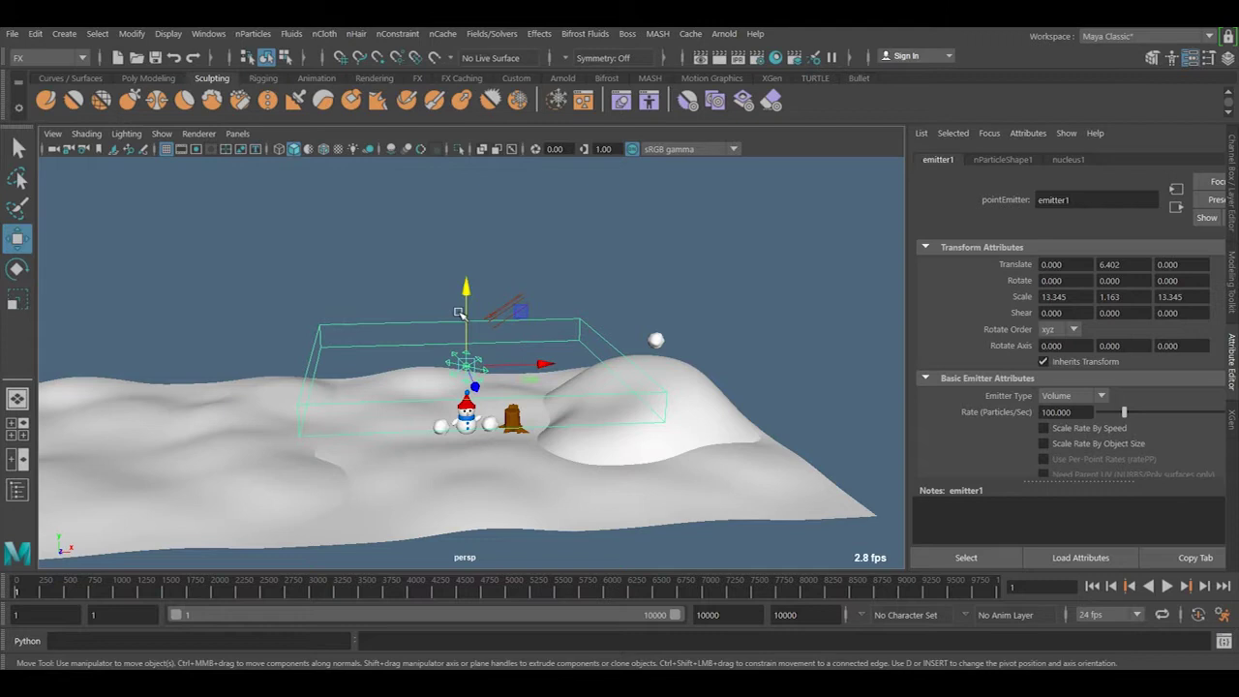
drag(463, 298, 511, 241)
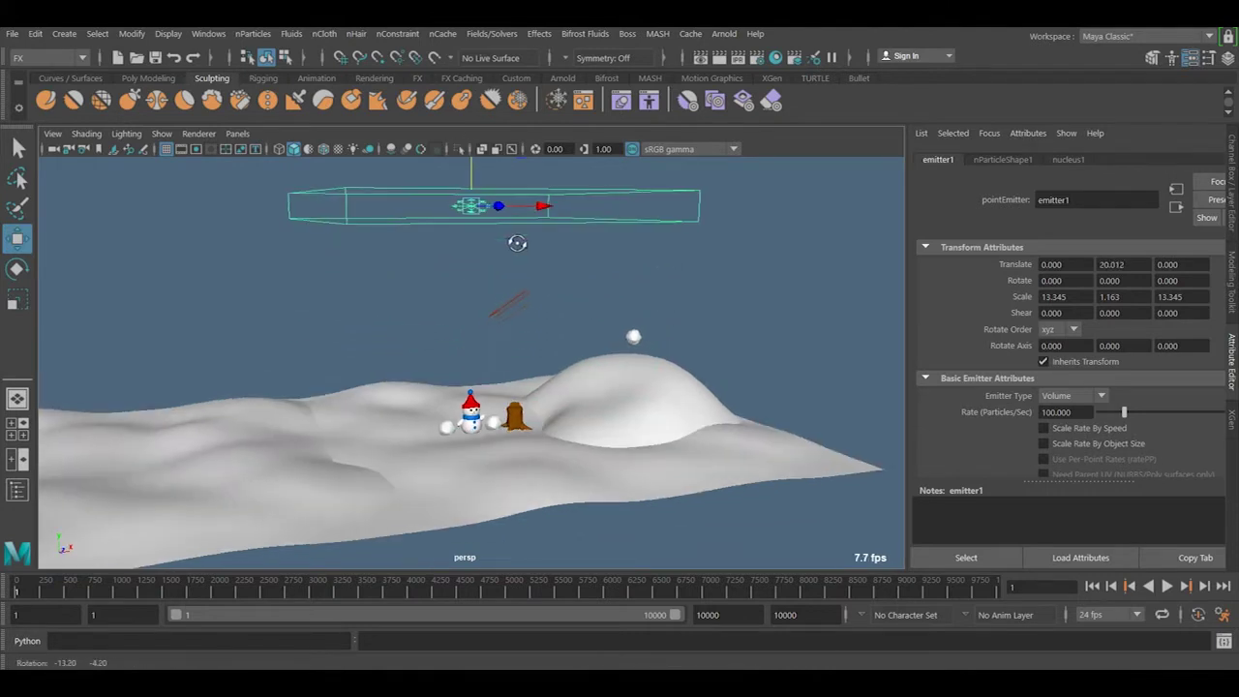
Step: Thin the emitter to a Y scale of about 0.78 and lower it to about 15.8 in Y
key(r)
alt+drag(523, 283, 435, 261)
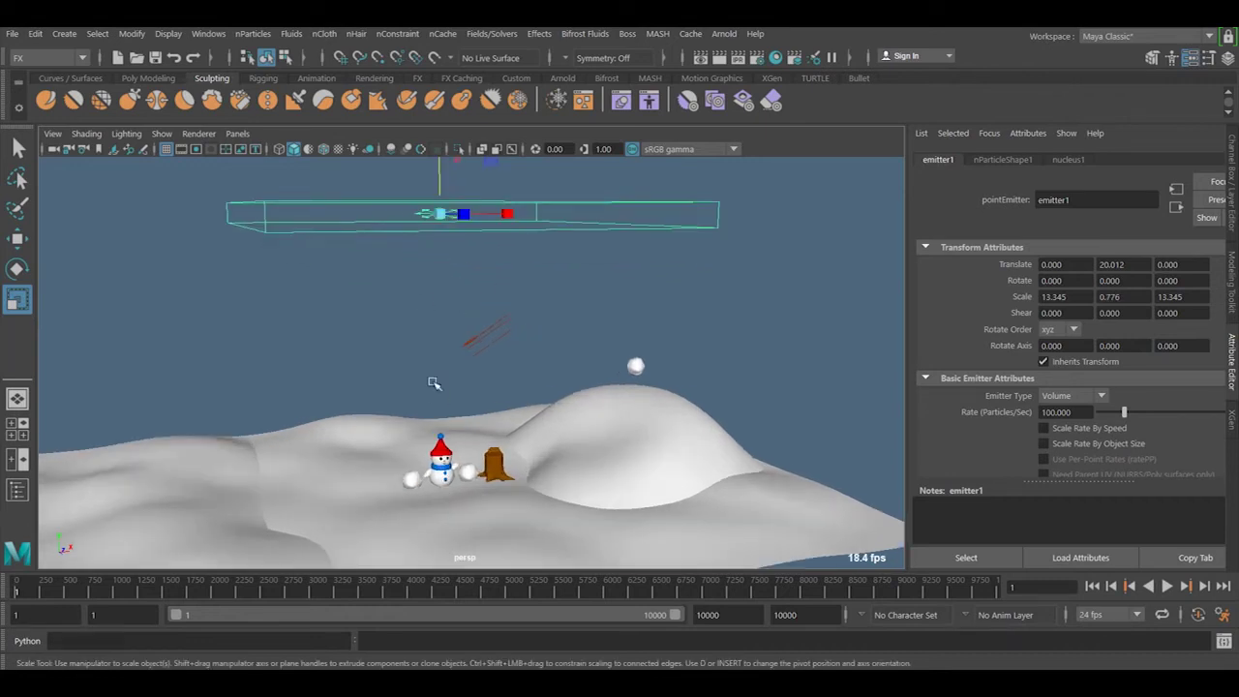
alt+drag(429, 308, 429, 310)
key(w)
drag(448, 174, 474, 335)
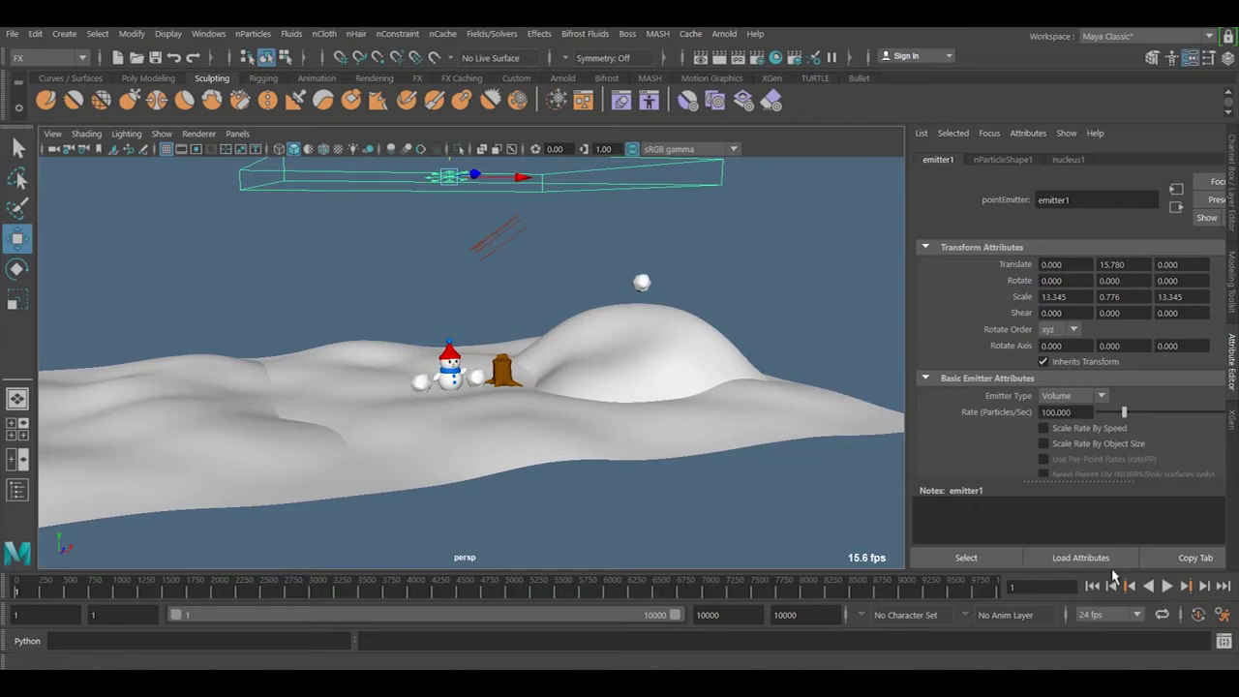
Step: Play the simulation to check the particles emitted above the scene, and rewind to the first frame
click(1168, 588)
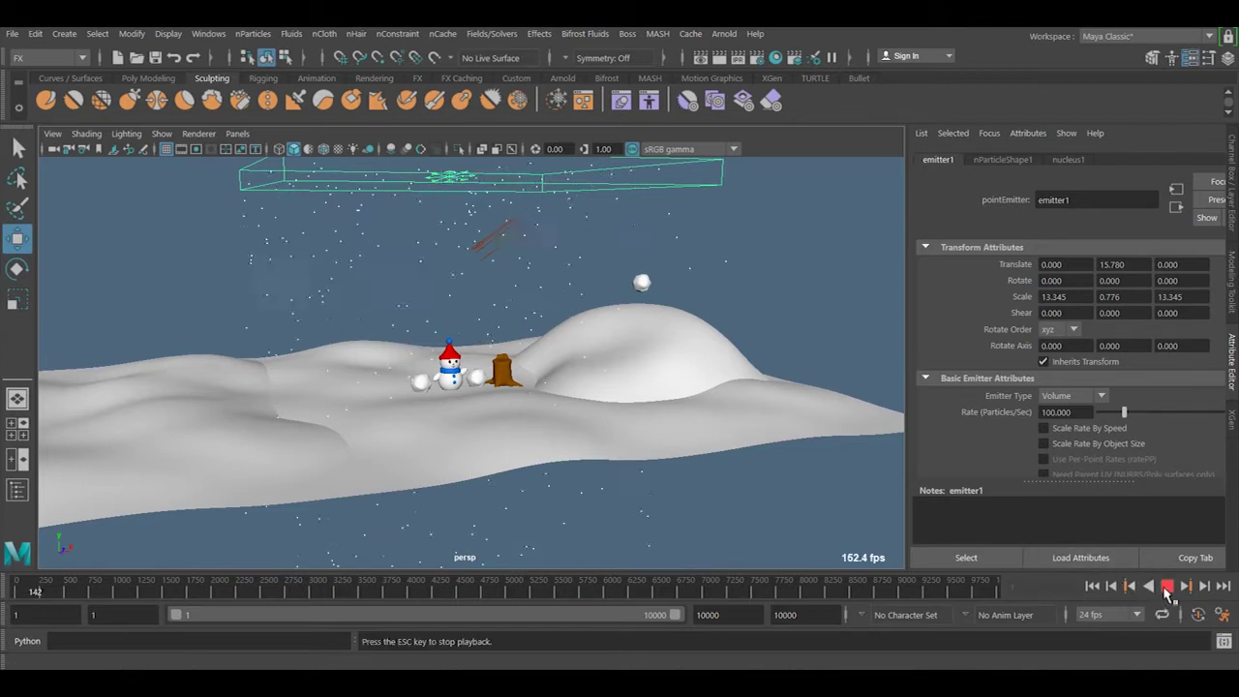
click(1092, 586)
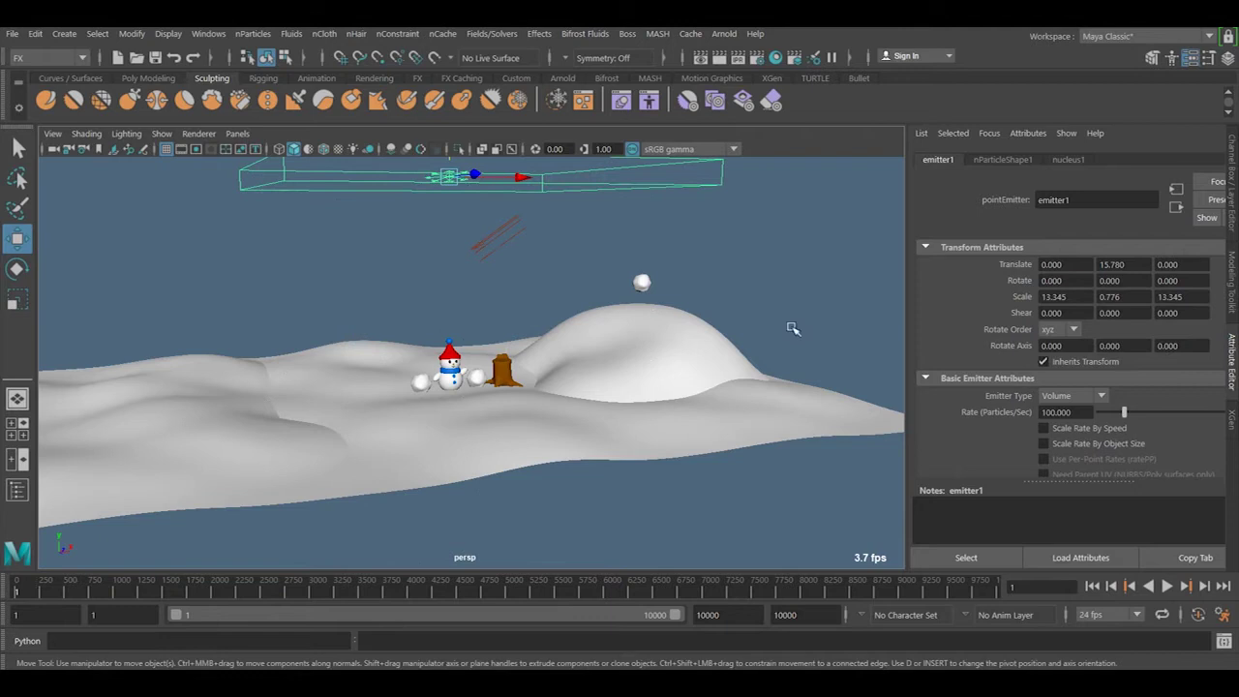
Step: Show the Outliner, select nParticle1 and enable Ignore Solver Gravity in its dynamic properties
click(17, 491)
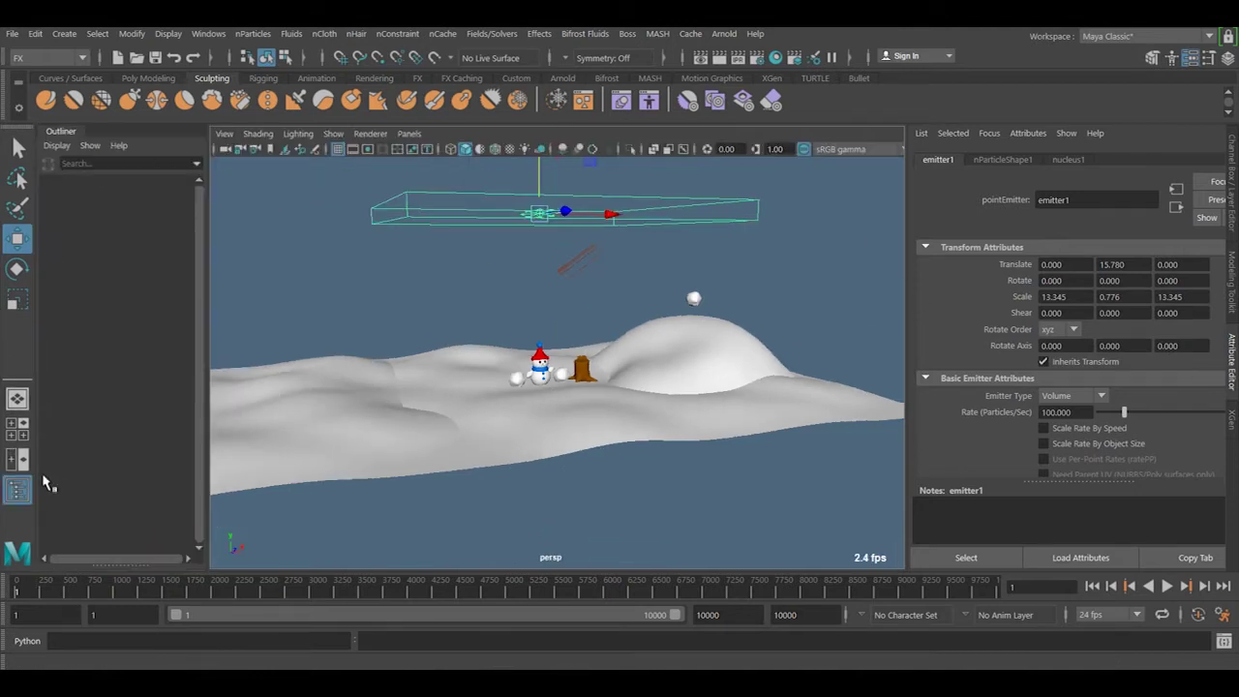
scroll(598, 326, up, 2)
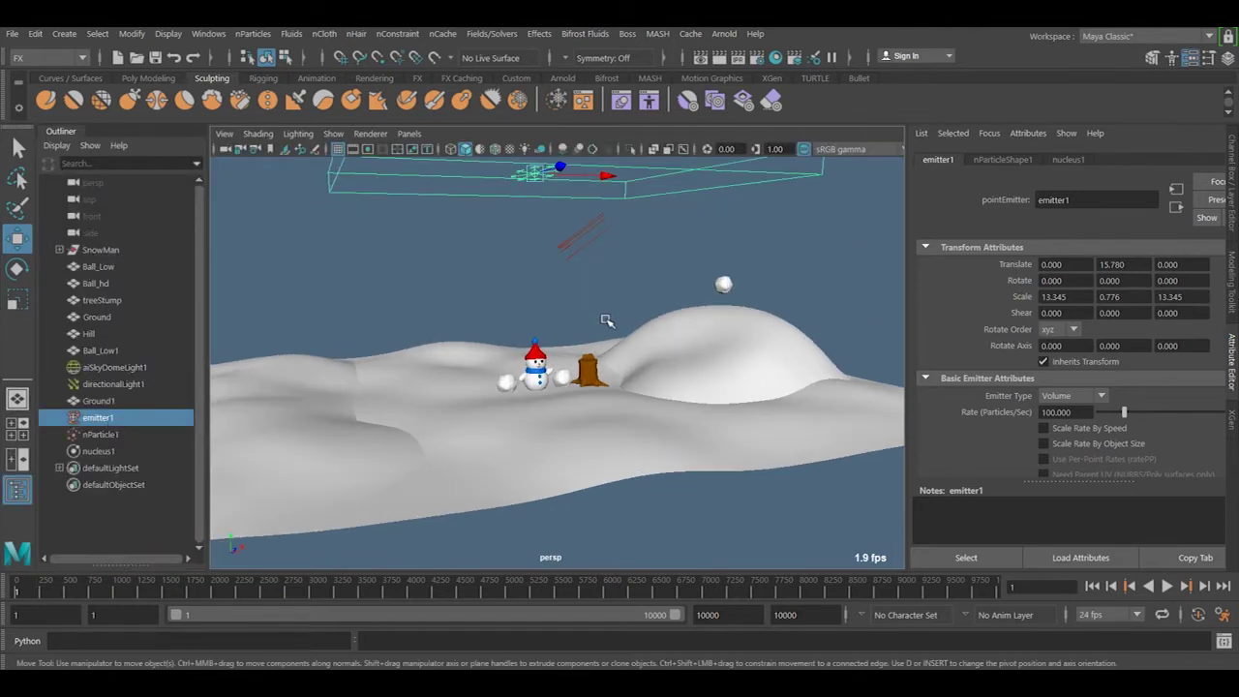
click(129, 437)
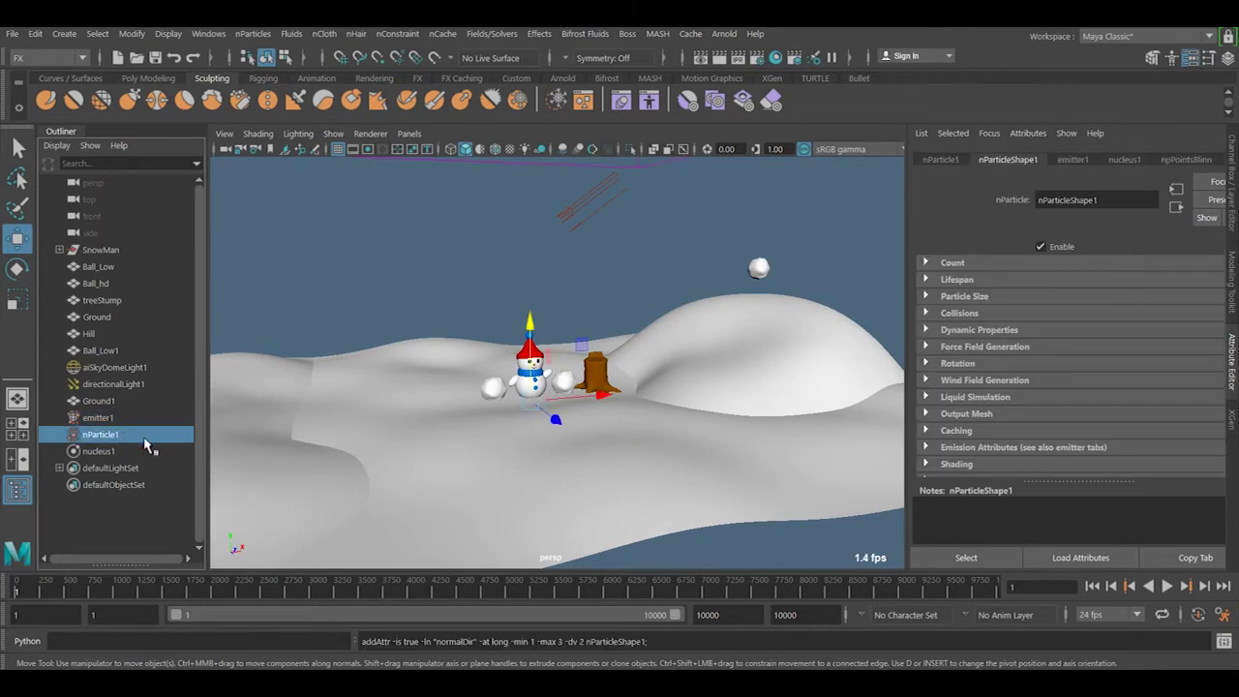
click(978, 330)
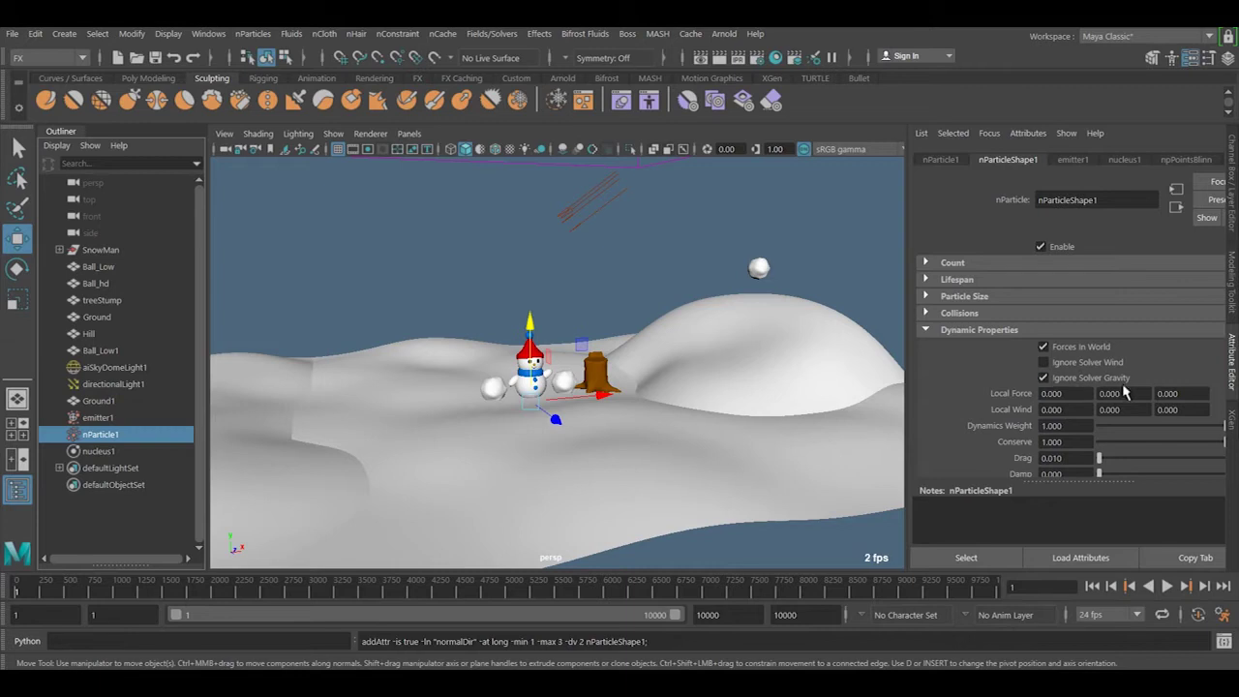
Step: Play the simulation with the whole emitter in view to check how the particles move without solver gravity
alt+drag(697, 287, 653, 278)
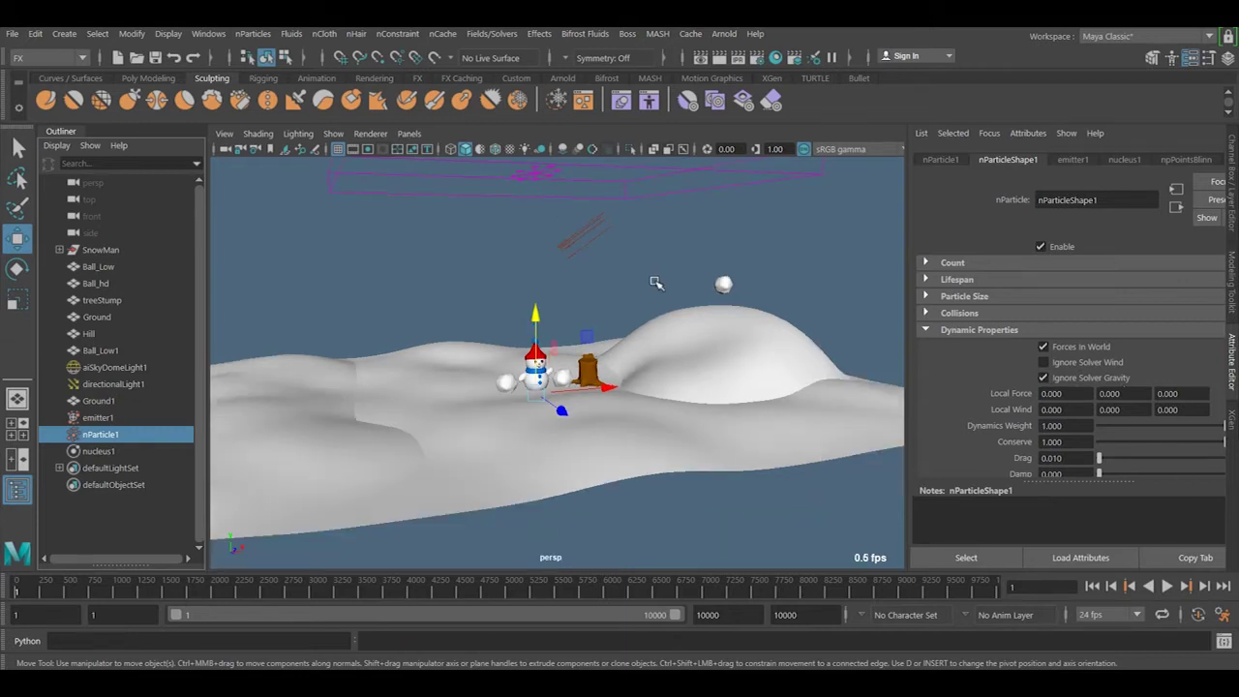
alt+middle_drag(679, 329, 679, 385)
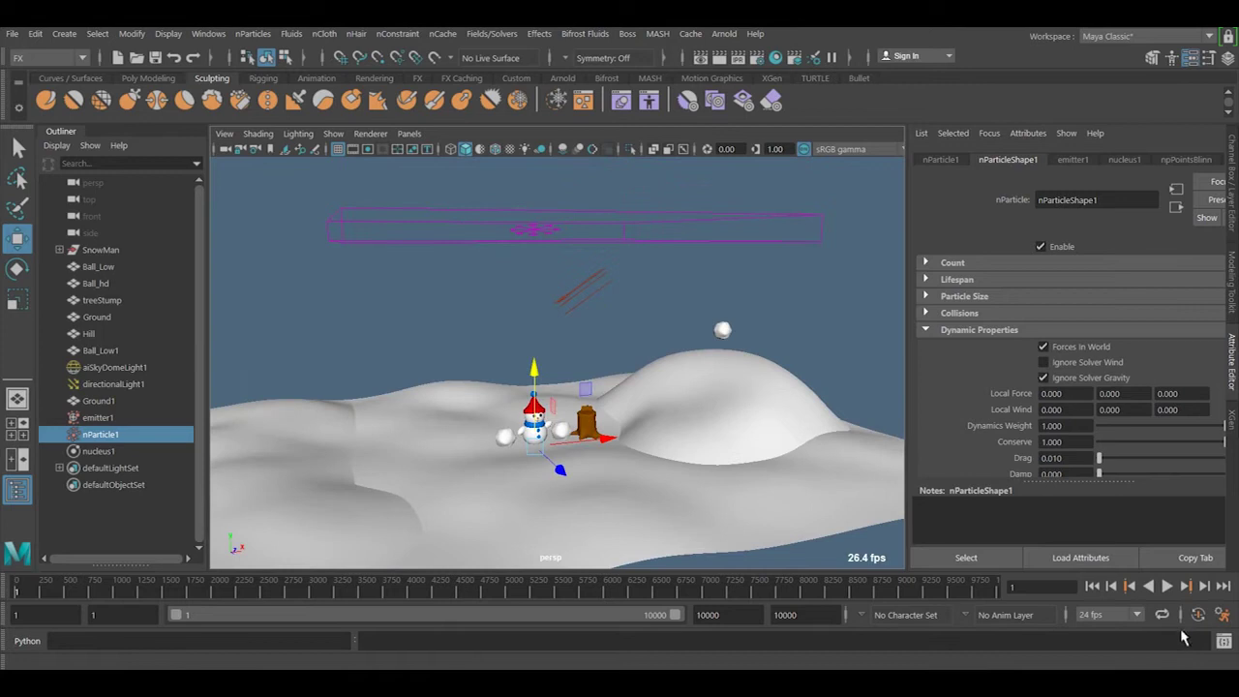
click(1167, 587)
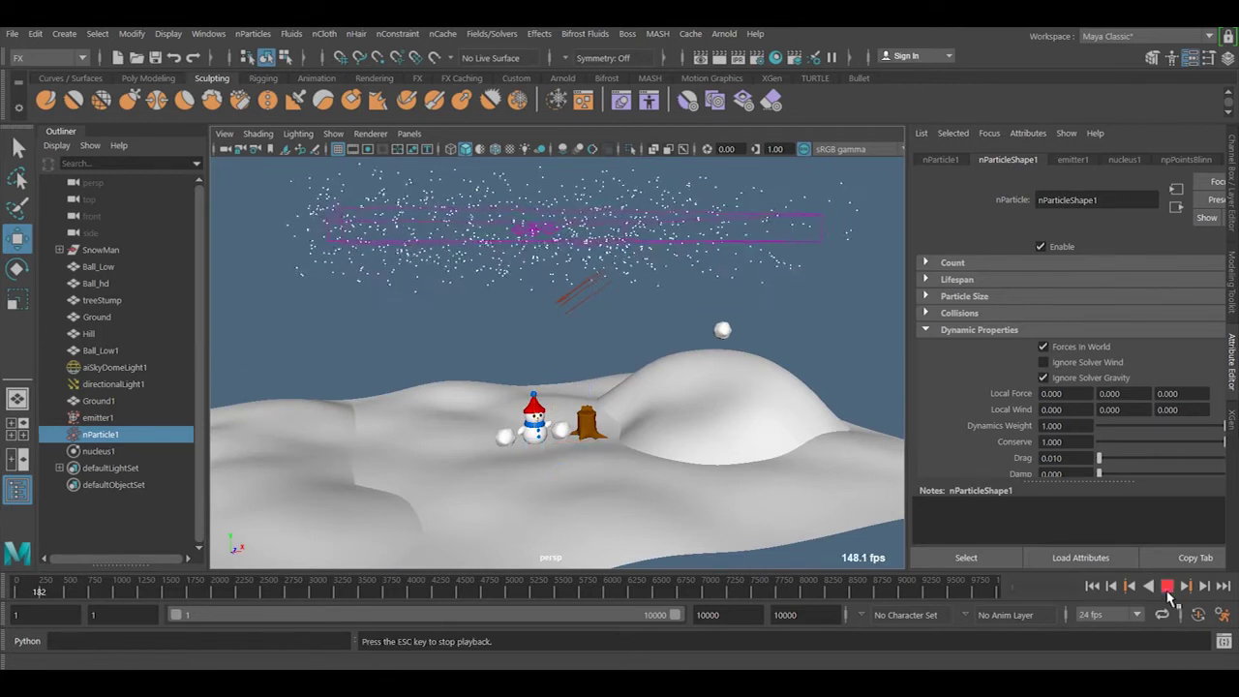
Step: Stop and rewind the simulation, and set emitter1's Away From Center volume speed to 0
click(1168, 590)
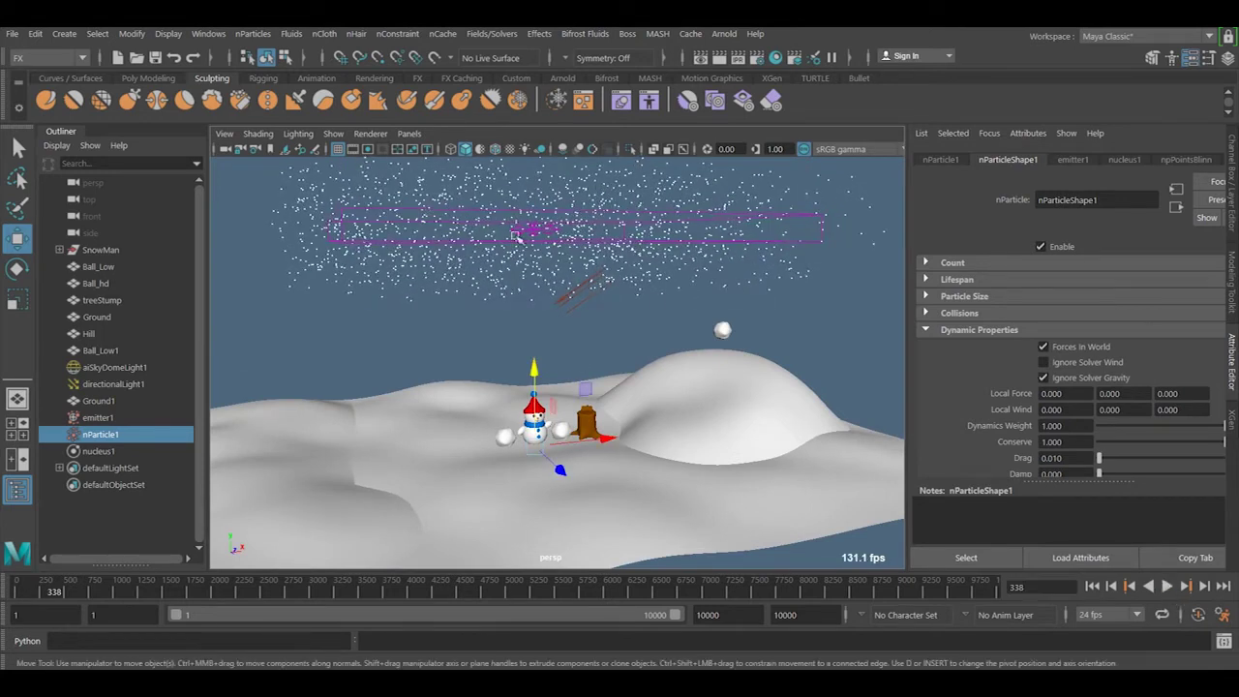
click(1092, 587)
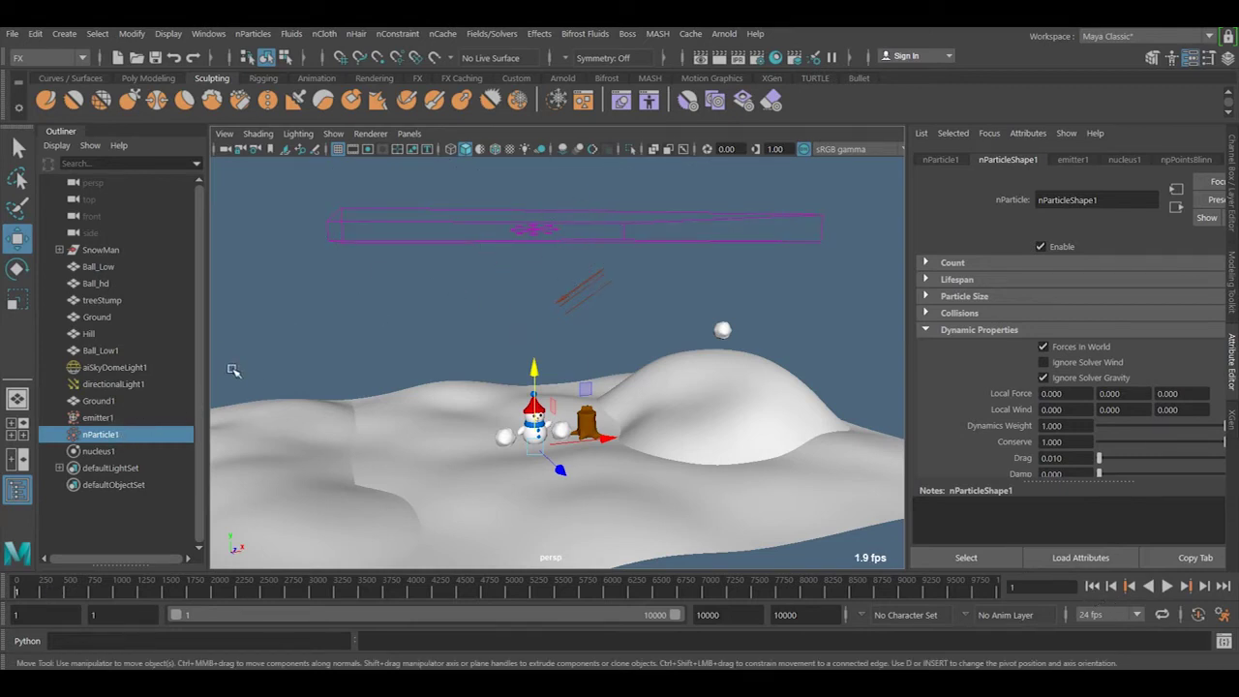
click(106, 419)
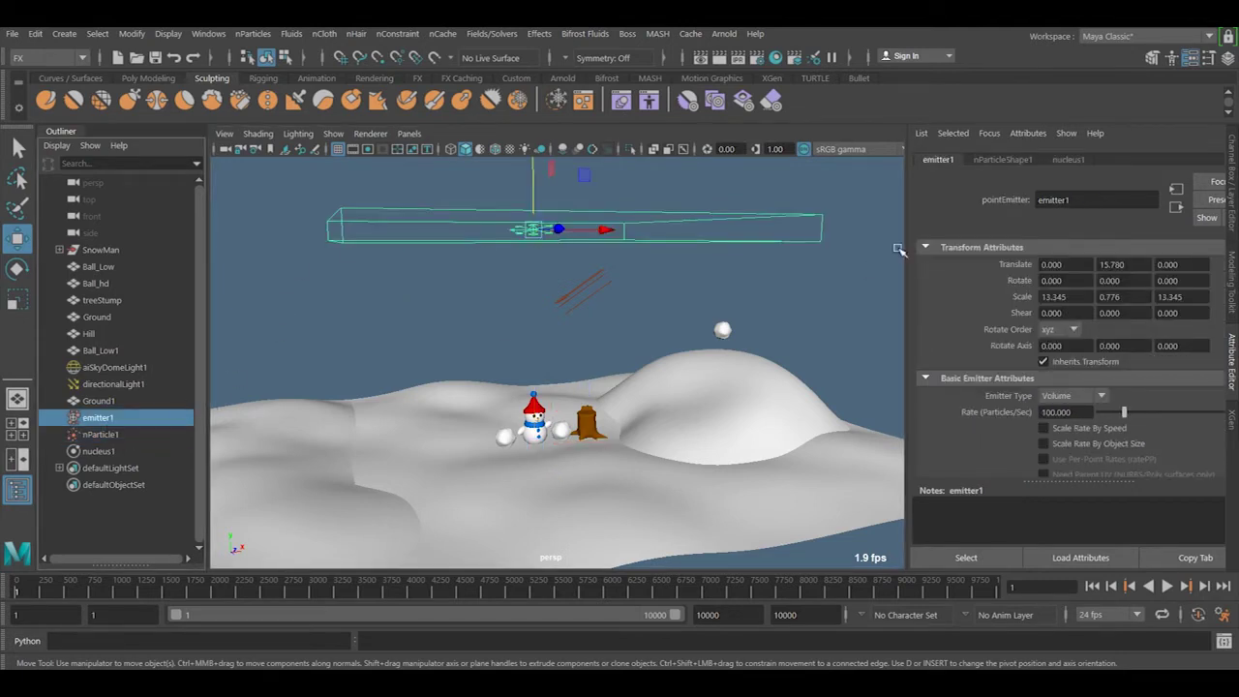
scroll(1031, 338, down, 6)
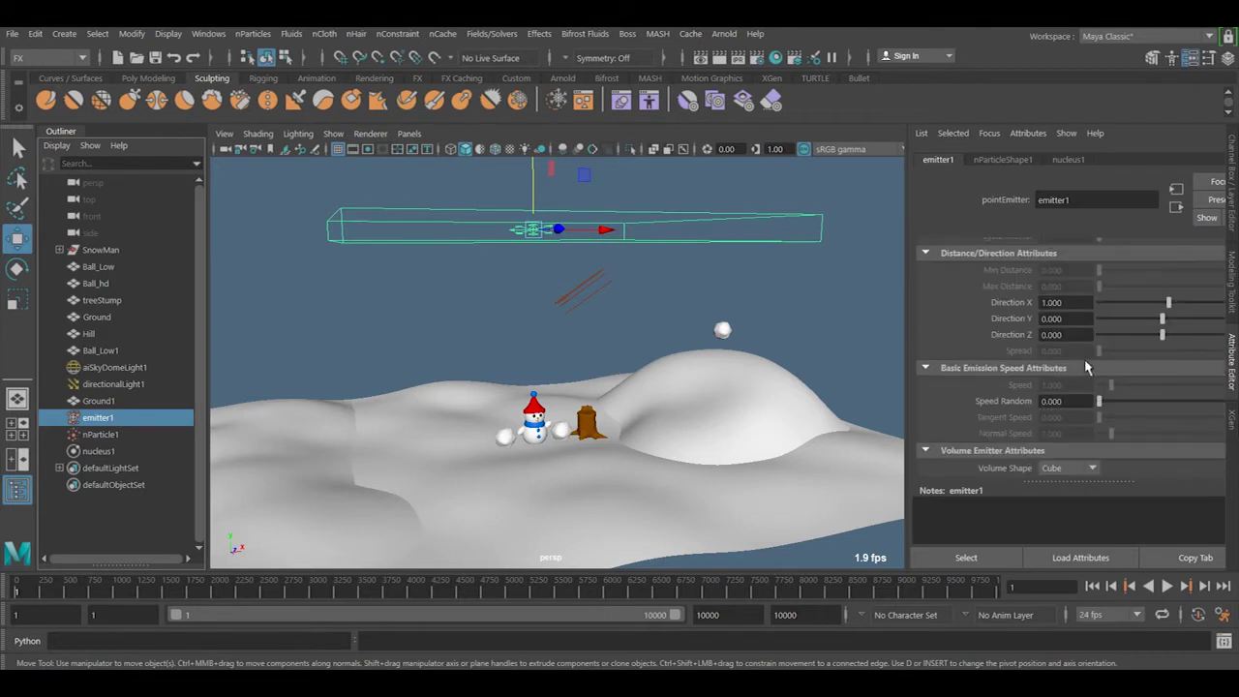
drag(907, 305, 860, 305)
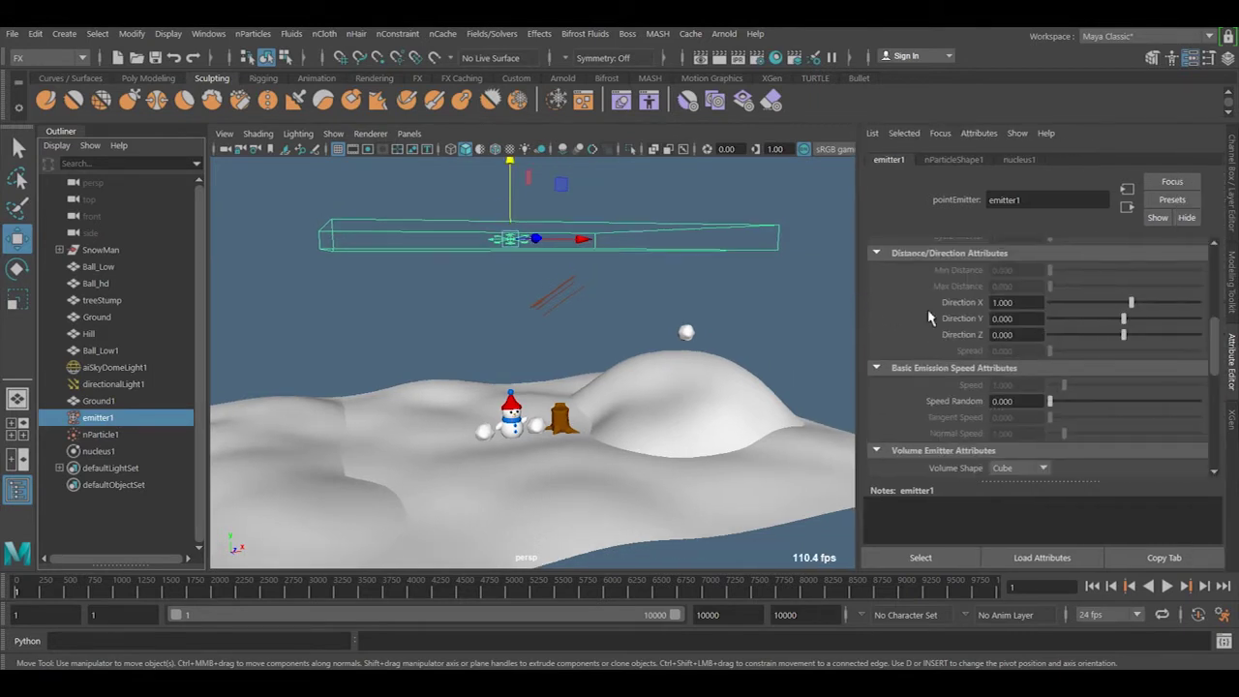
scroll(1011, 323, down, 5)
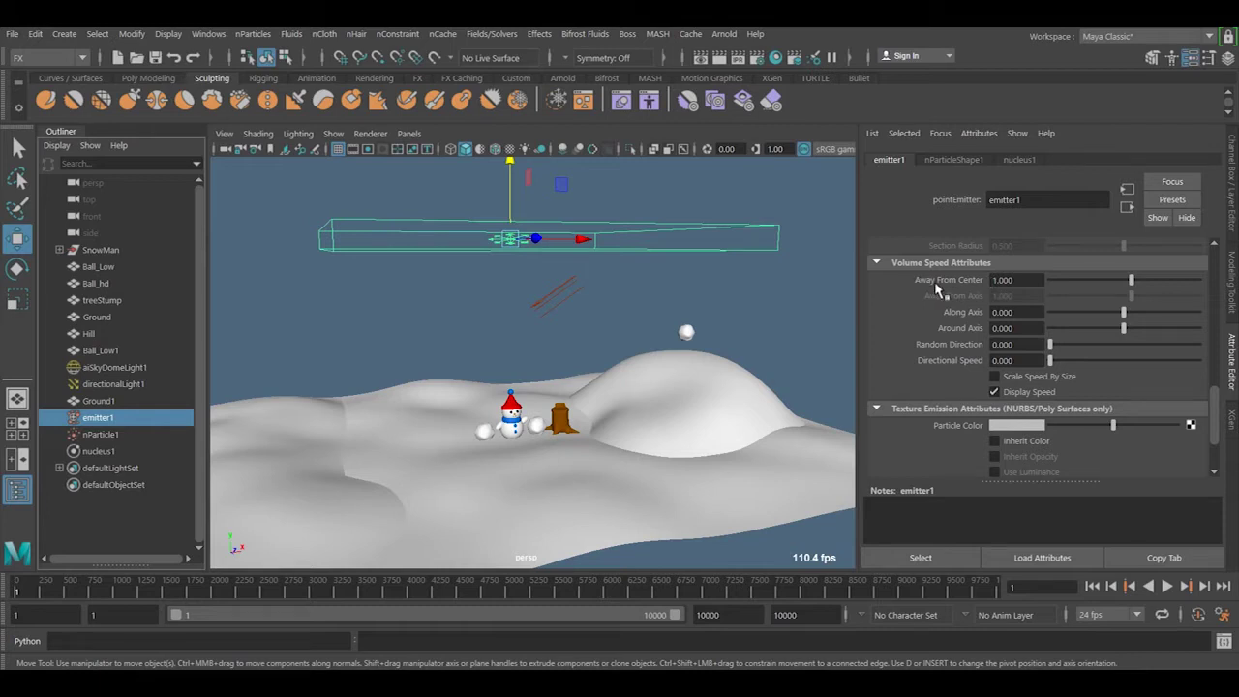
drag(1028, 284, 937, 286)
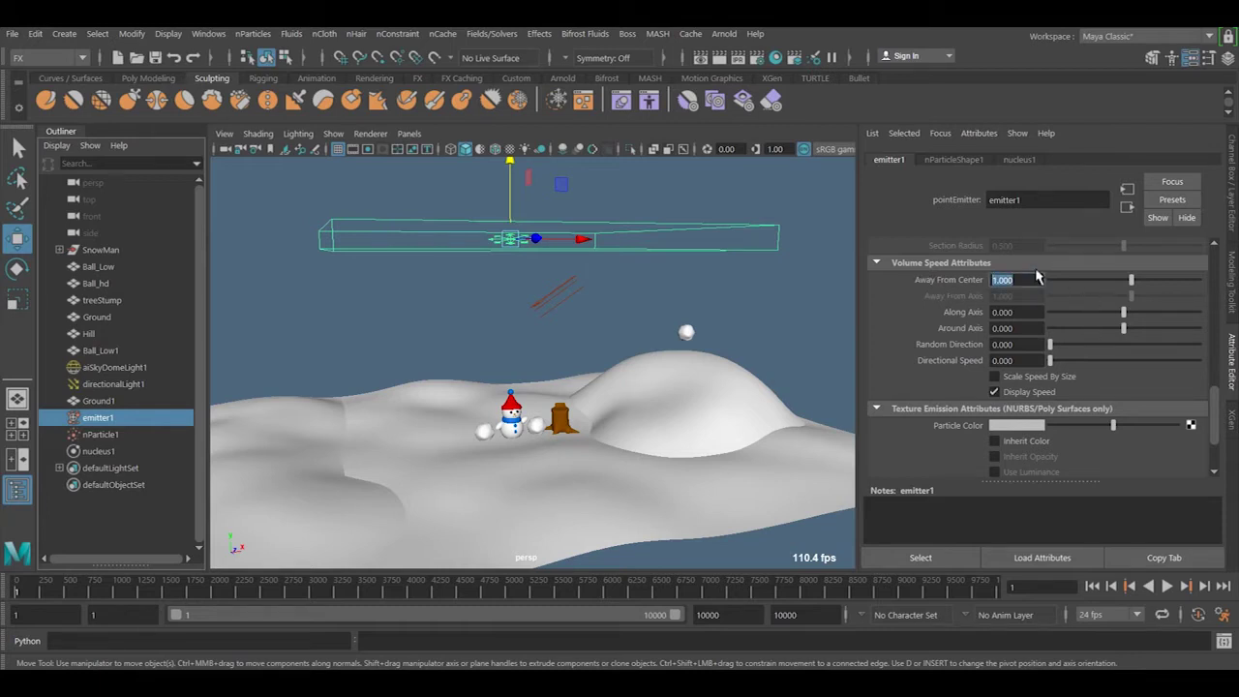
text(0)
key(Return)
Step: Play the simulation to check how the particles behave without outward speed, and rewind to the first frame
click(1166, 586)
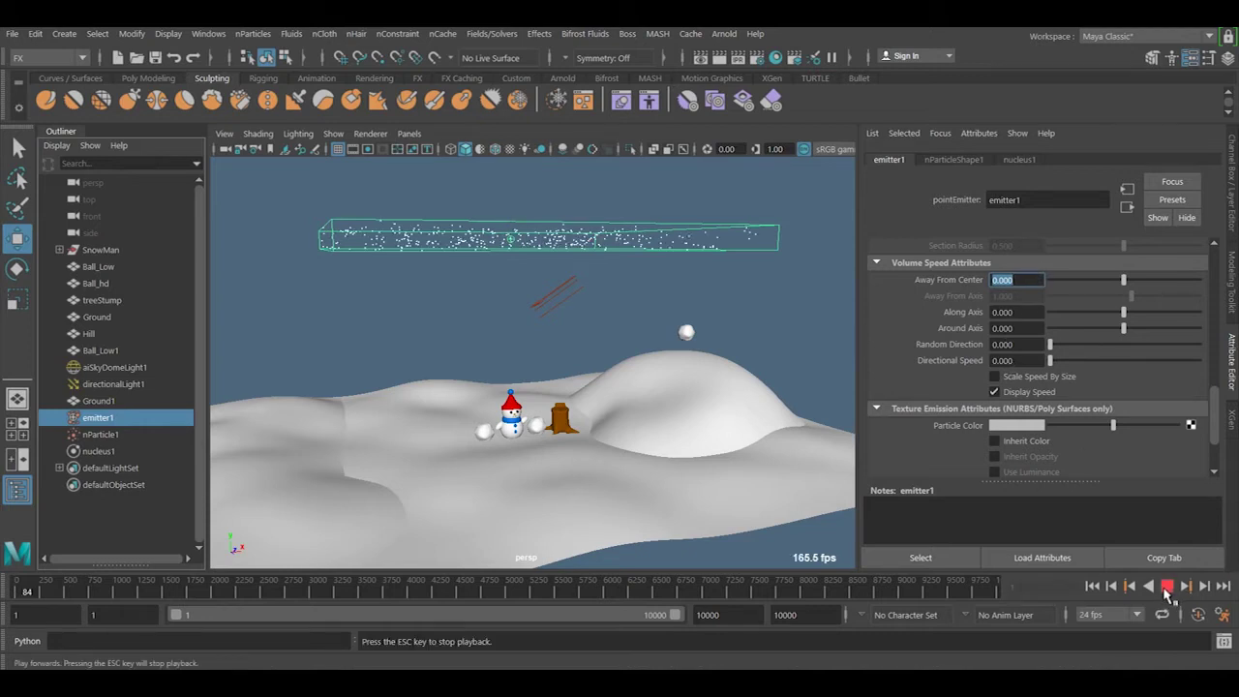
click(1166, 587)
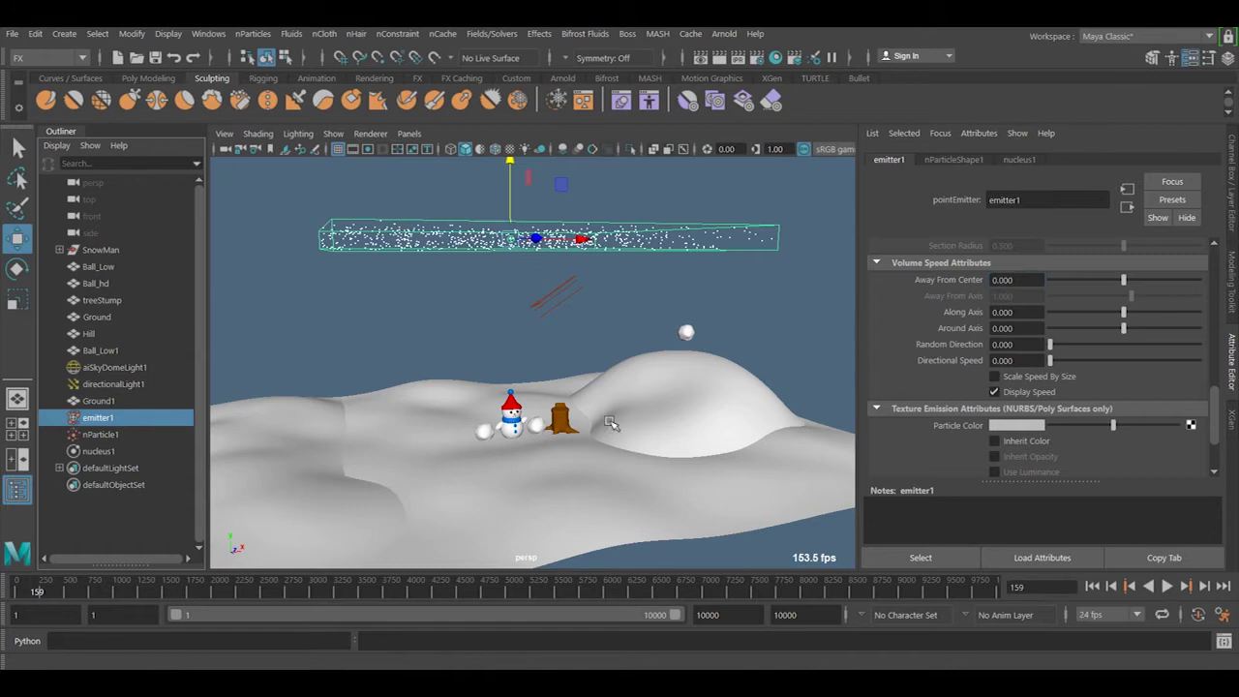
click(1091, 586)
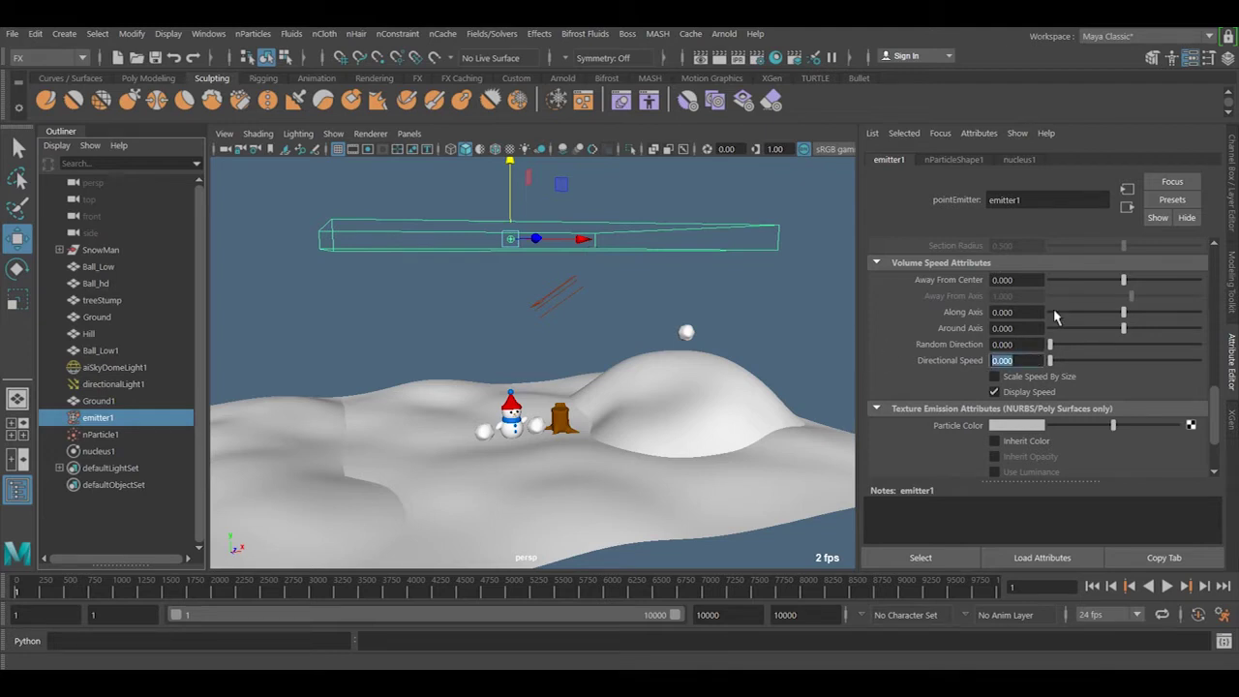
Step: Set the emitter's Directional Speed to 1, and play the simulation to check the emission direction before rewinding it
text(1)
key(Return)
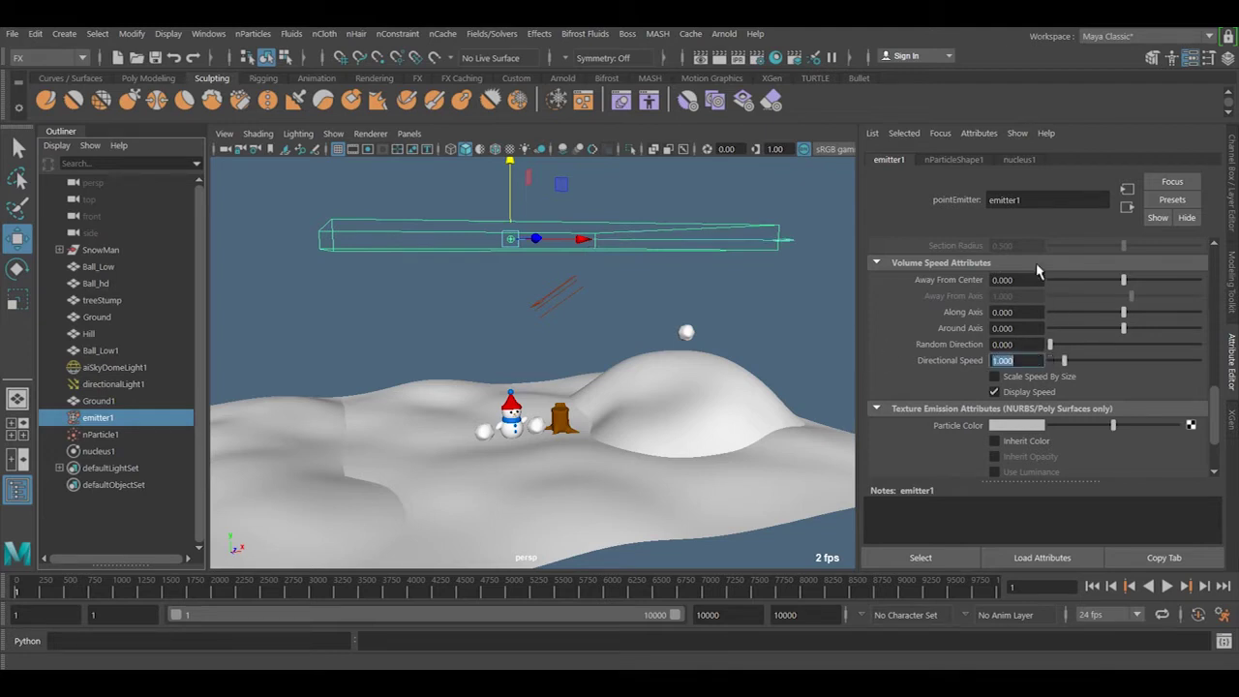
click(1165, 586)
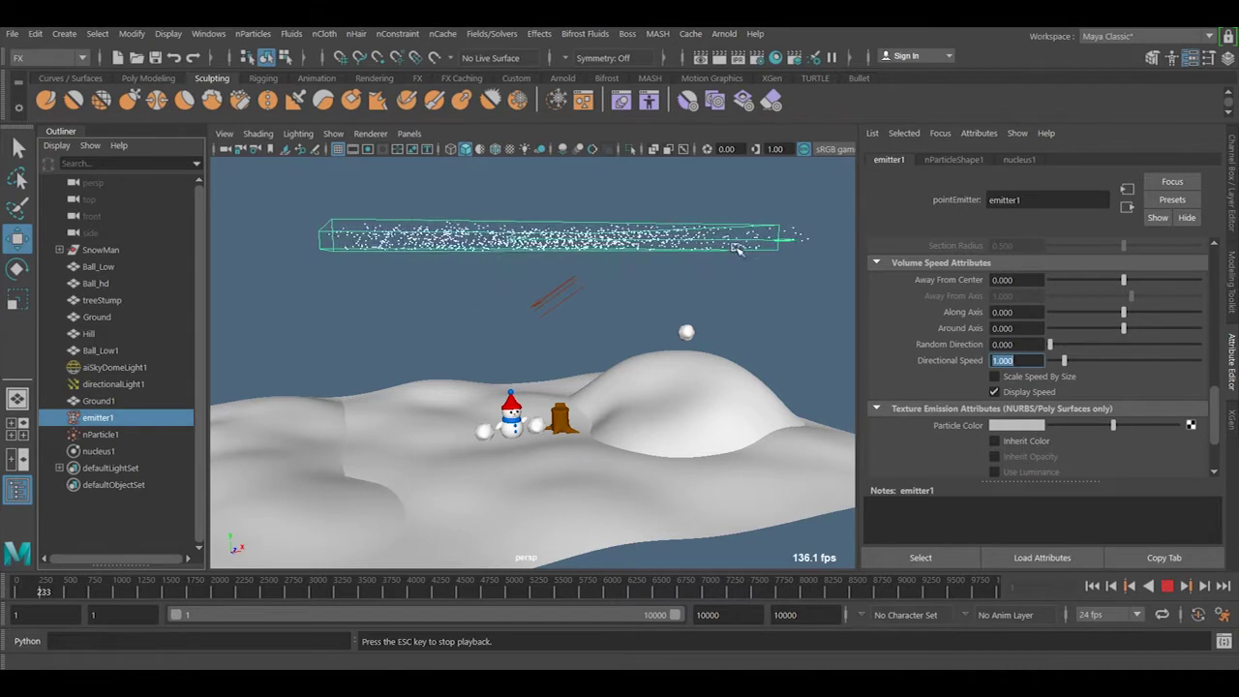
click(1168, 587)
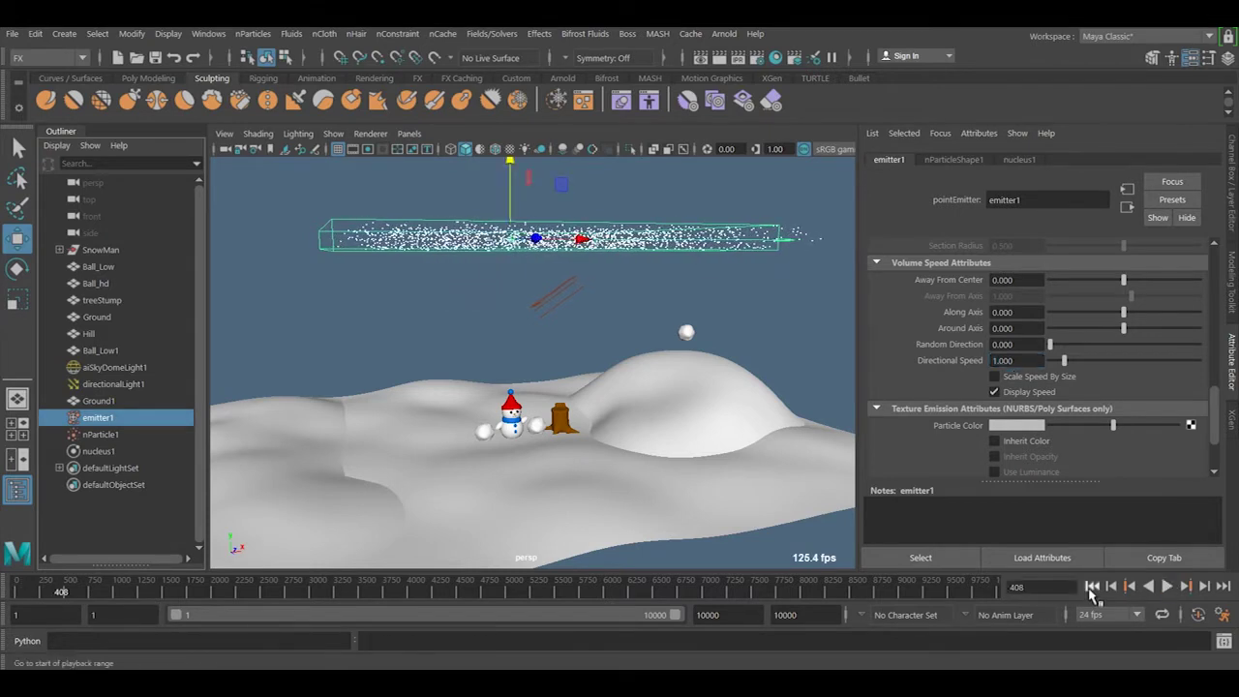
click(1092, 587)
Step: Point the emission downward by setting the emitter's Direction X to 0 and Direction Y to -1
scroll(918, 393, up, 10)
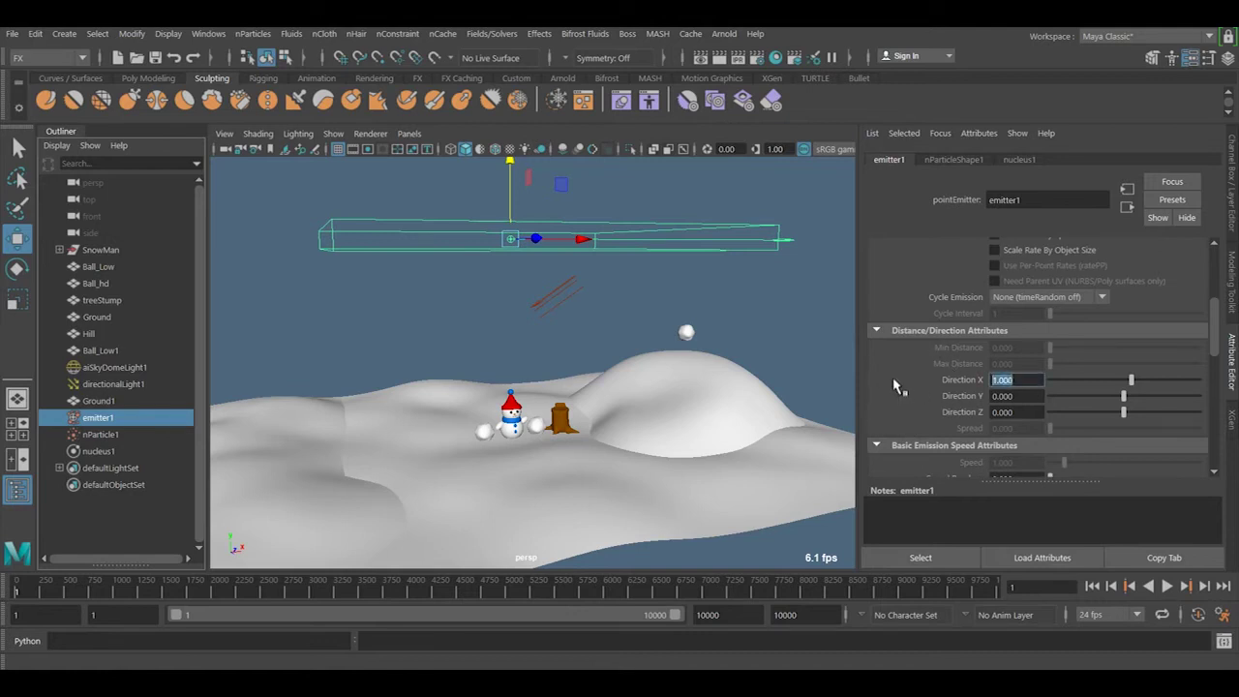
text(0)
key(Return)
click(1010, 396)
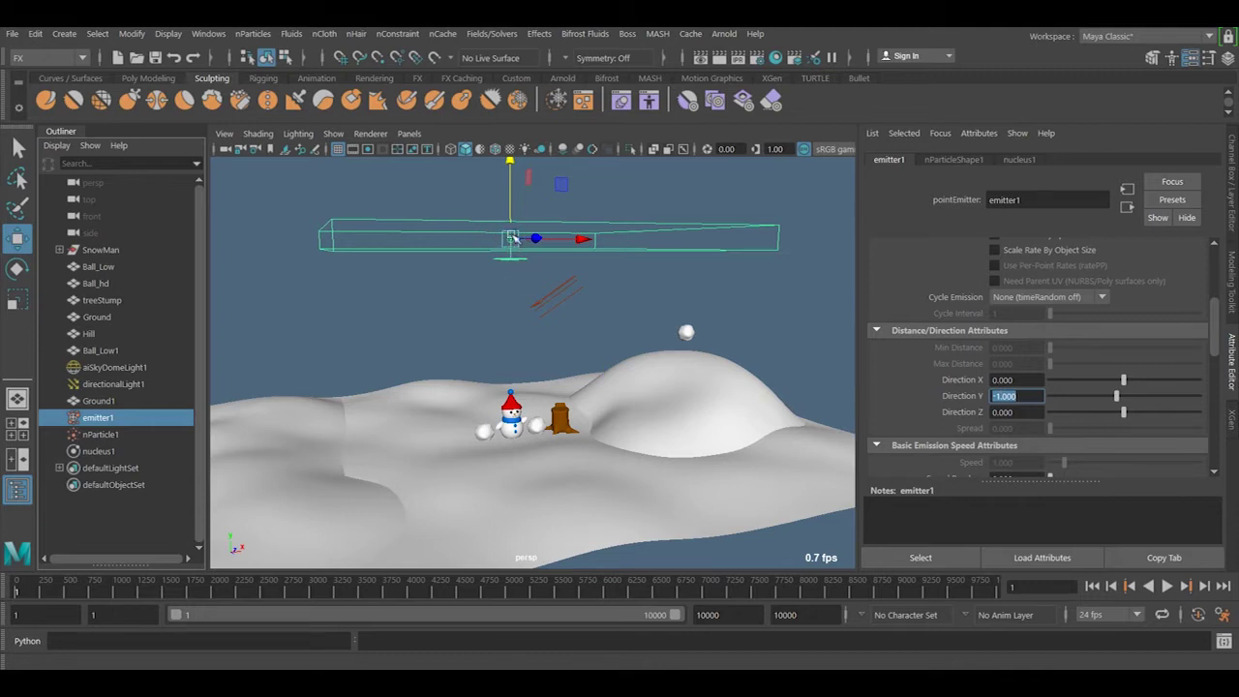
Step: Check the emitter's volume speed values and play the simulation to watch the downward emission, rewinding to the first frame
scroll(1108, 376, down, 10)
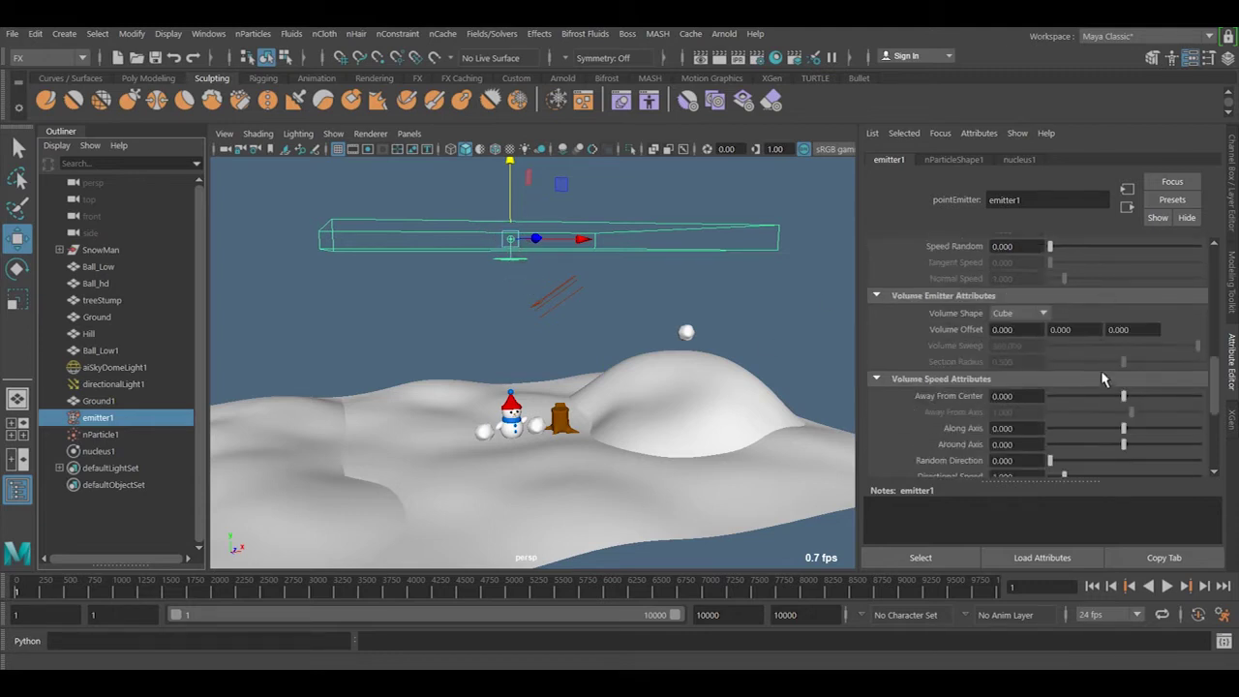
scroll(1111, 380, up, 4)
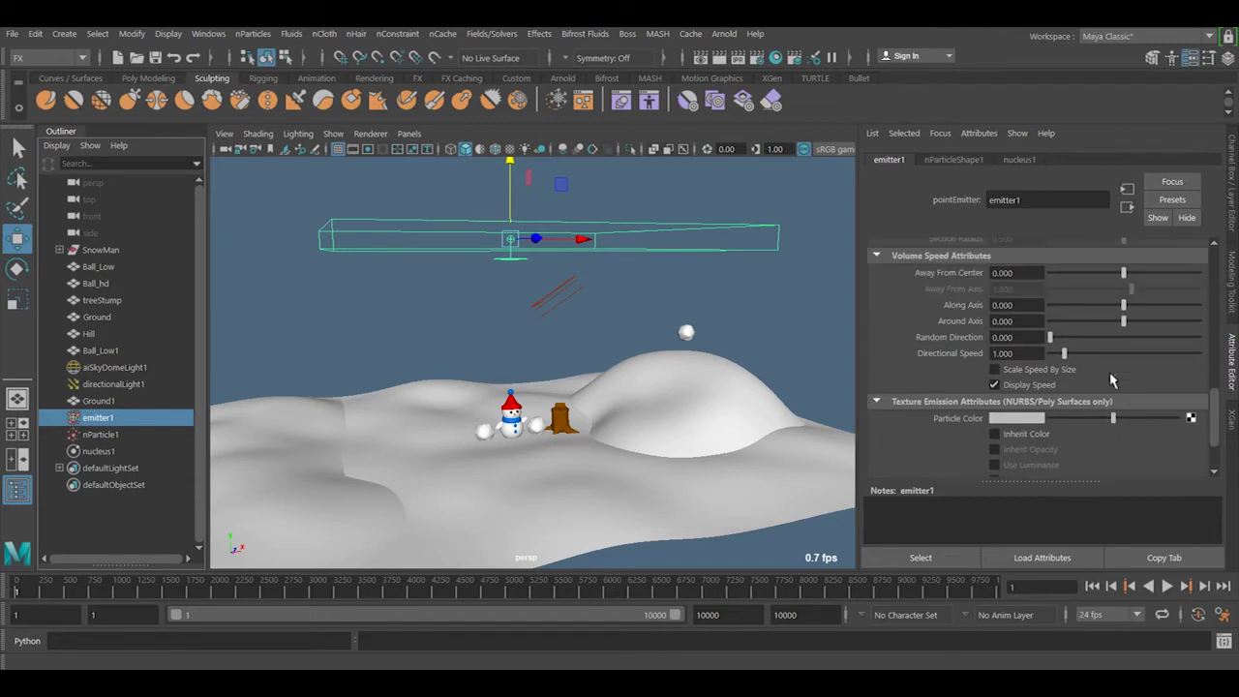
scroll(1111, 380, down, 1)
click(1166, 586)
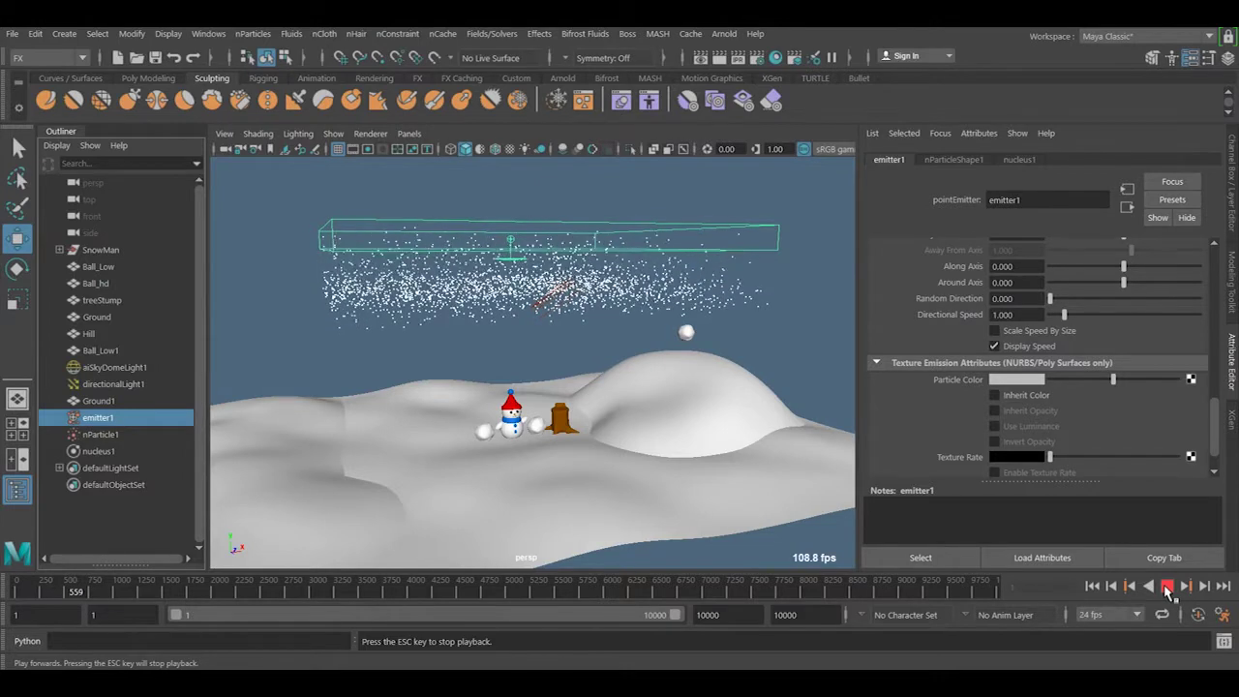
click(1167, 586)
scroll(584, 326, up, 2)
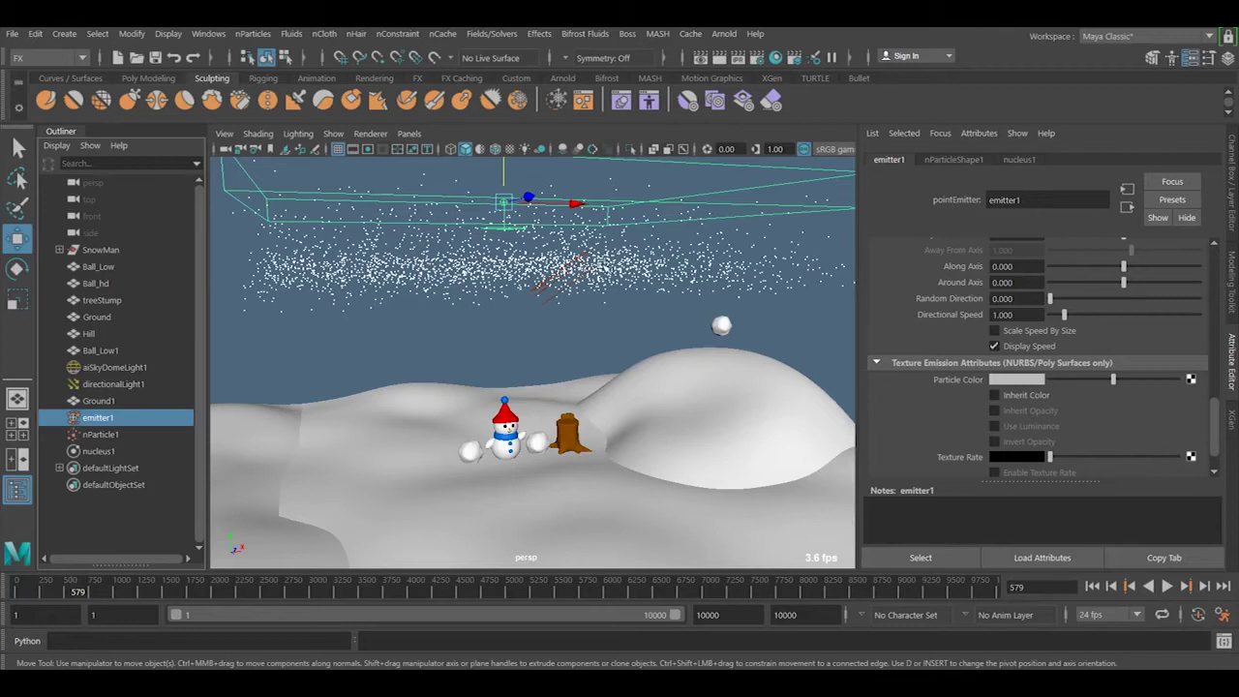
click(1090, 584)
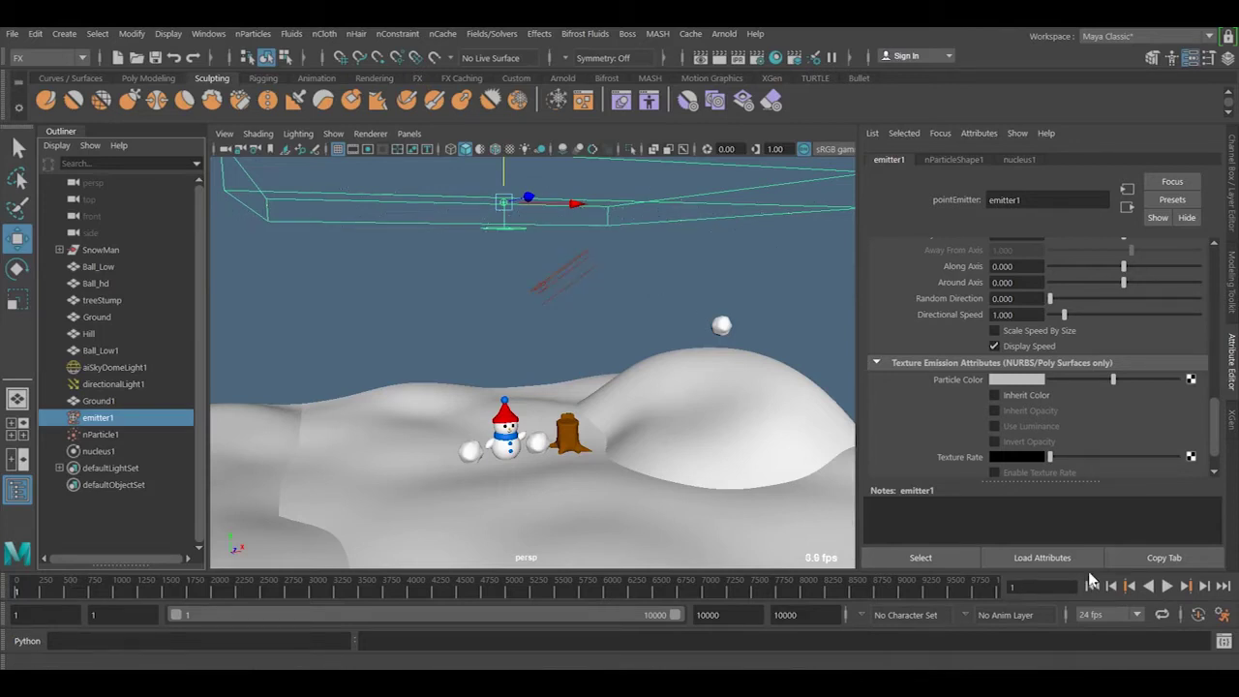
Step: Set nParticle1's Drag to 0 in its dynamic properties and play the simulation to check how the particles fall
click(100, 434)
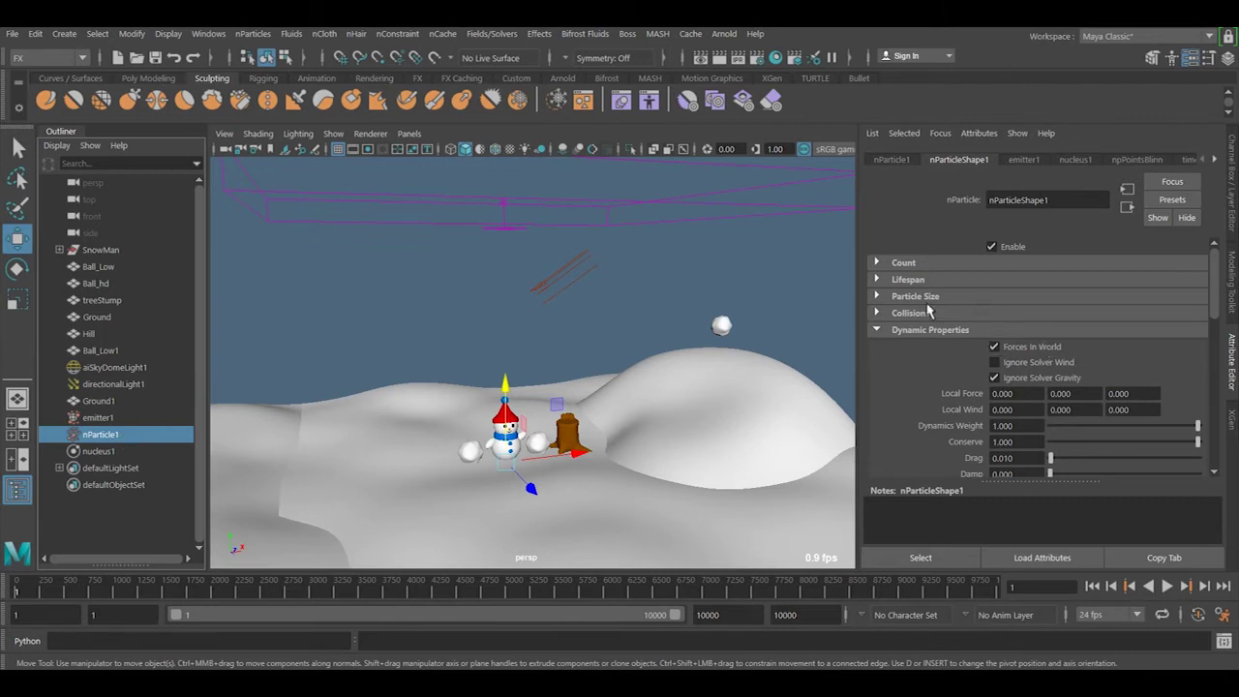
scroll(1037, 407, down, 1)
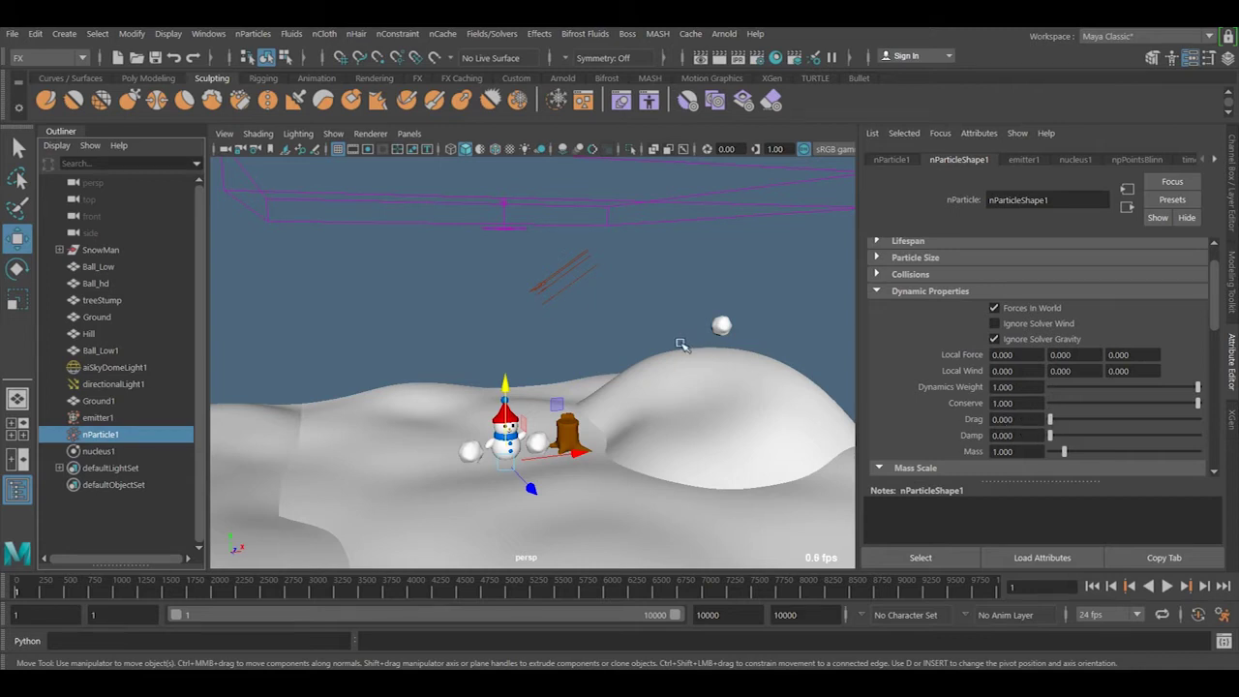
click(1167, 587)
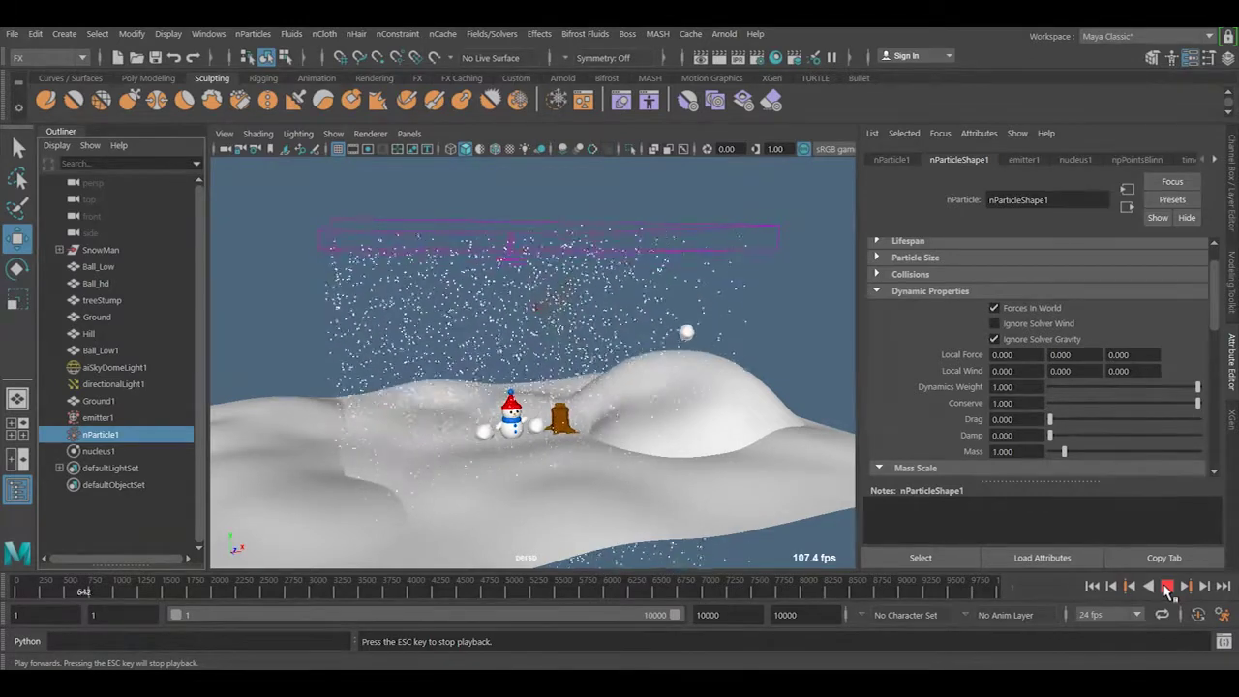
click(1167, 587)
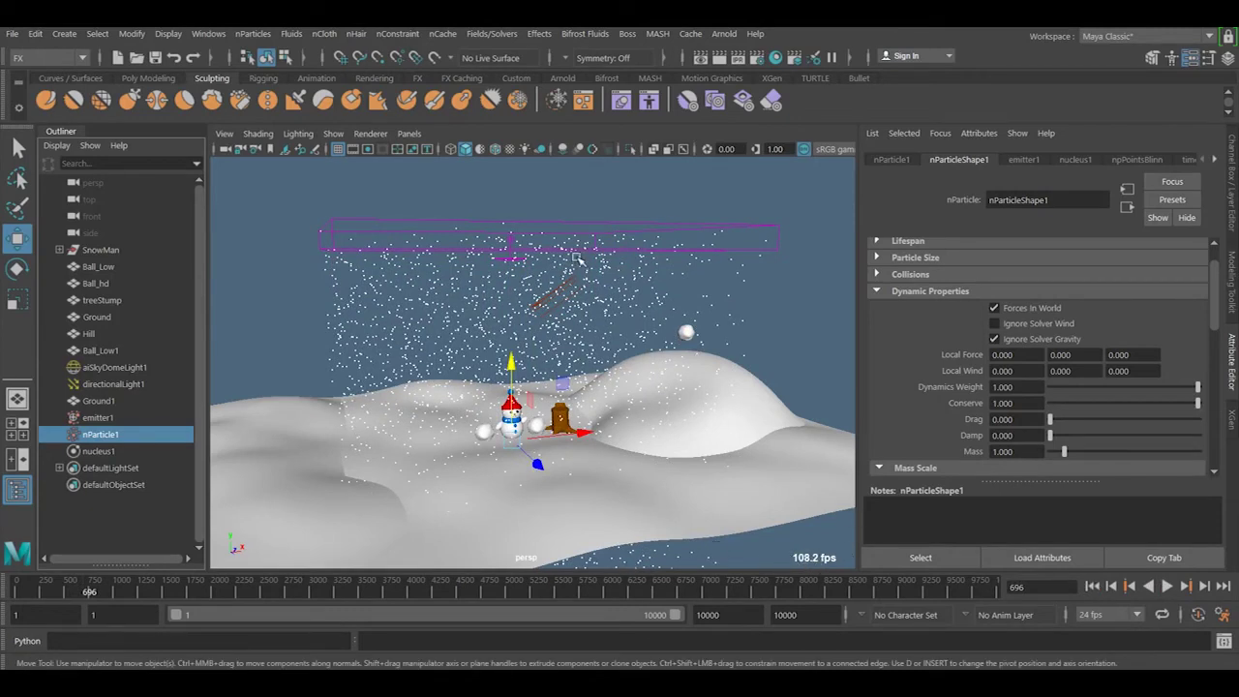
Step: Resume the simulation with a closer view of the snowman to check the snowfall, and rewind to the first frame
click(1167, 586)
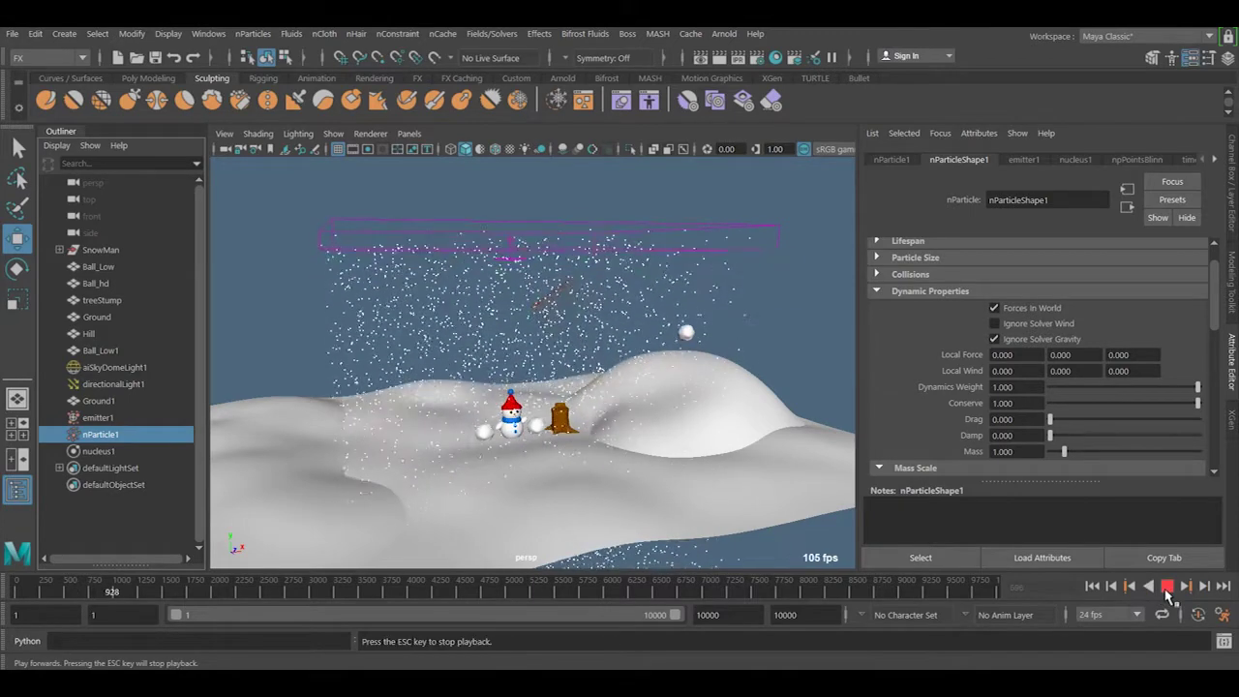
scroll(562, 441, up, 3)
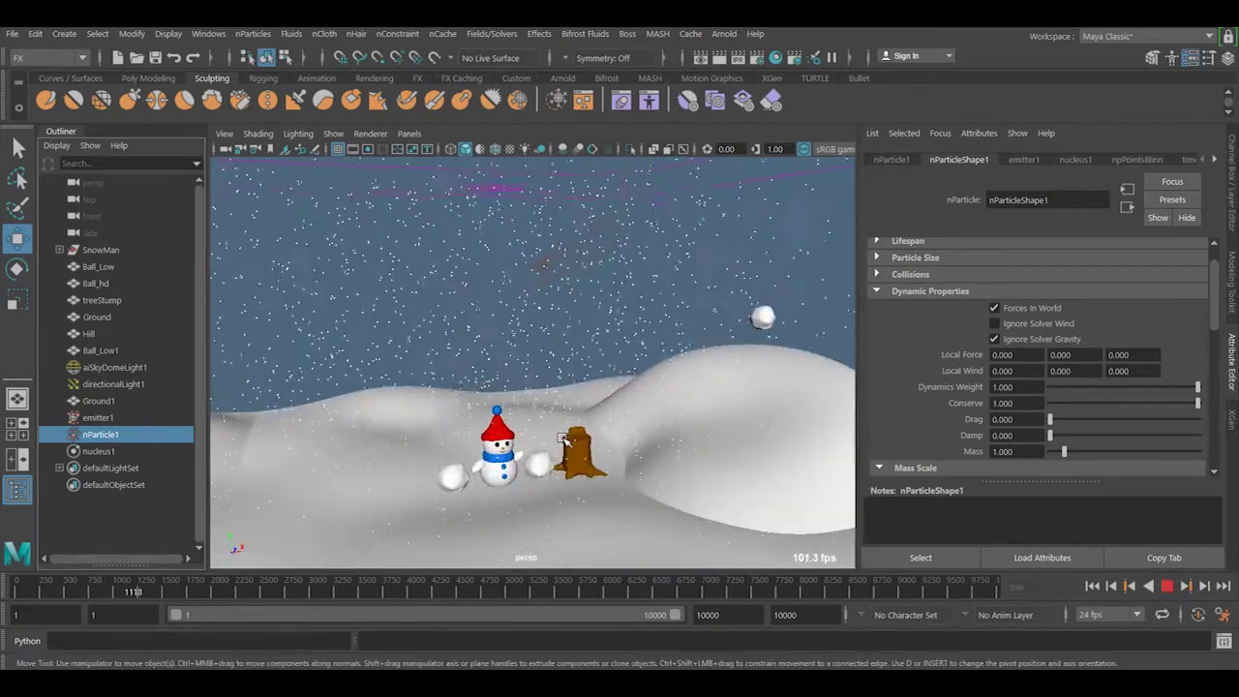
click(1168, 586)
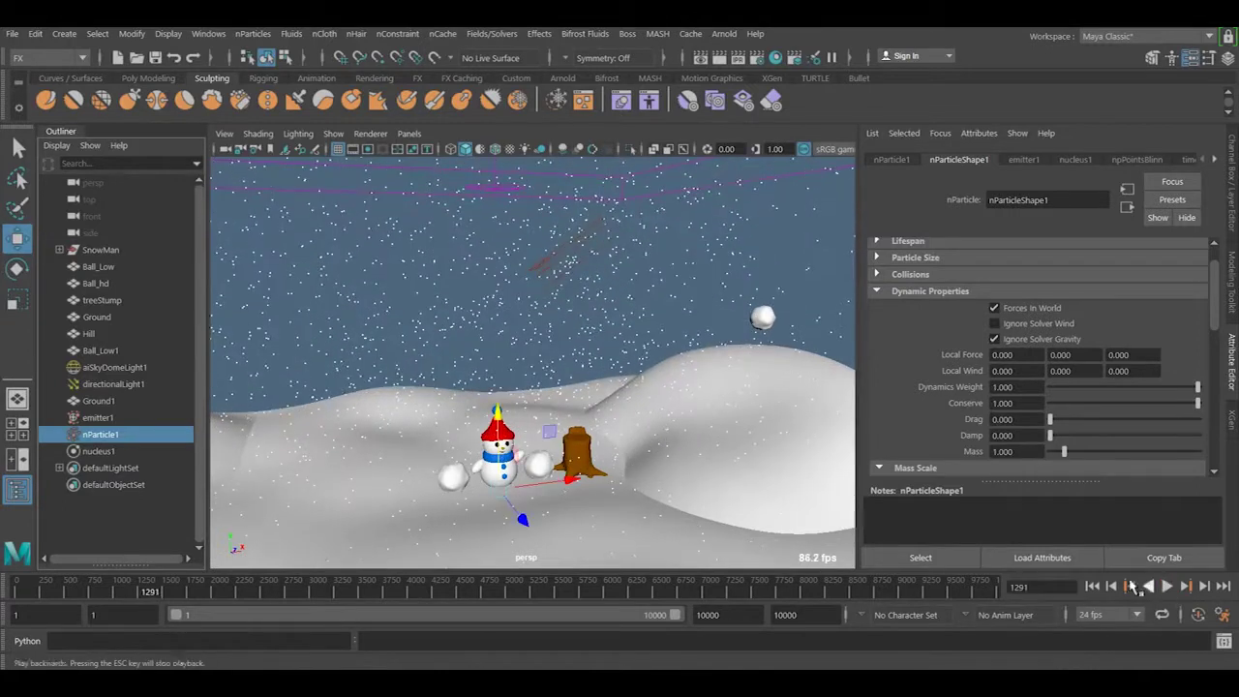
click(1093, 587)
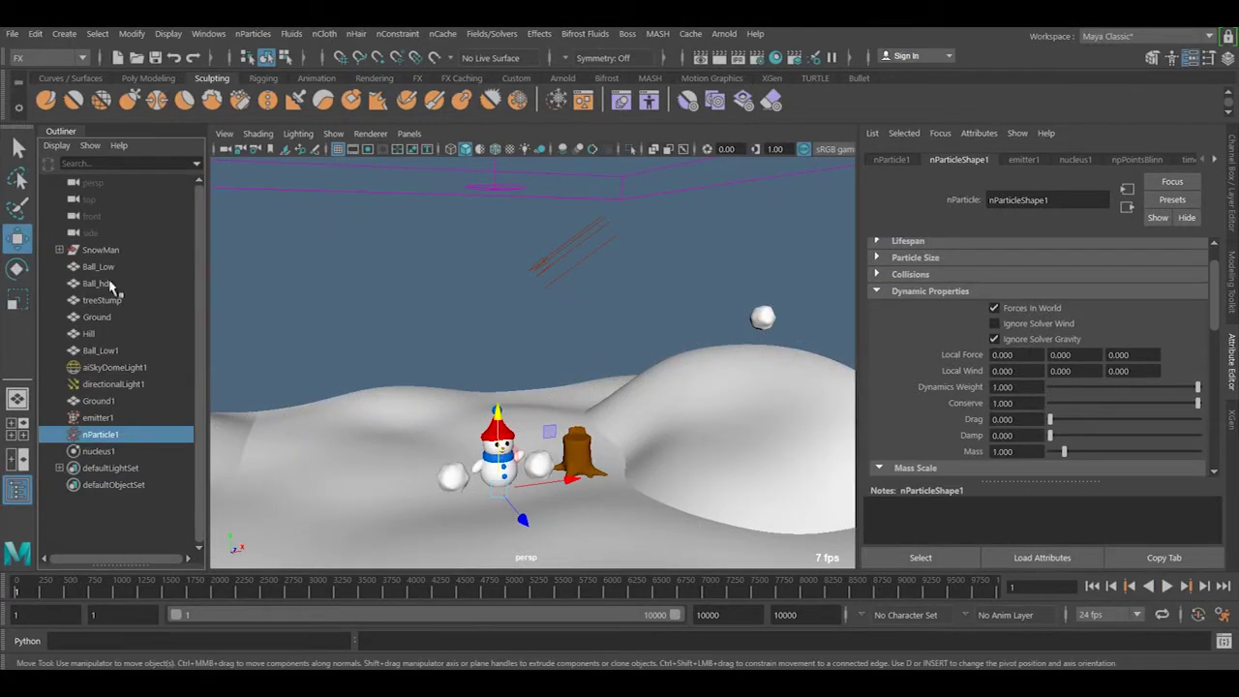
Step: Raise emitter1's Random Direction volume speed to about 0.313
click(109, 418)
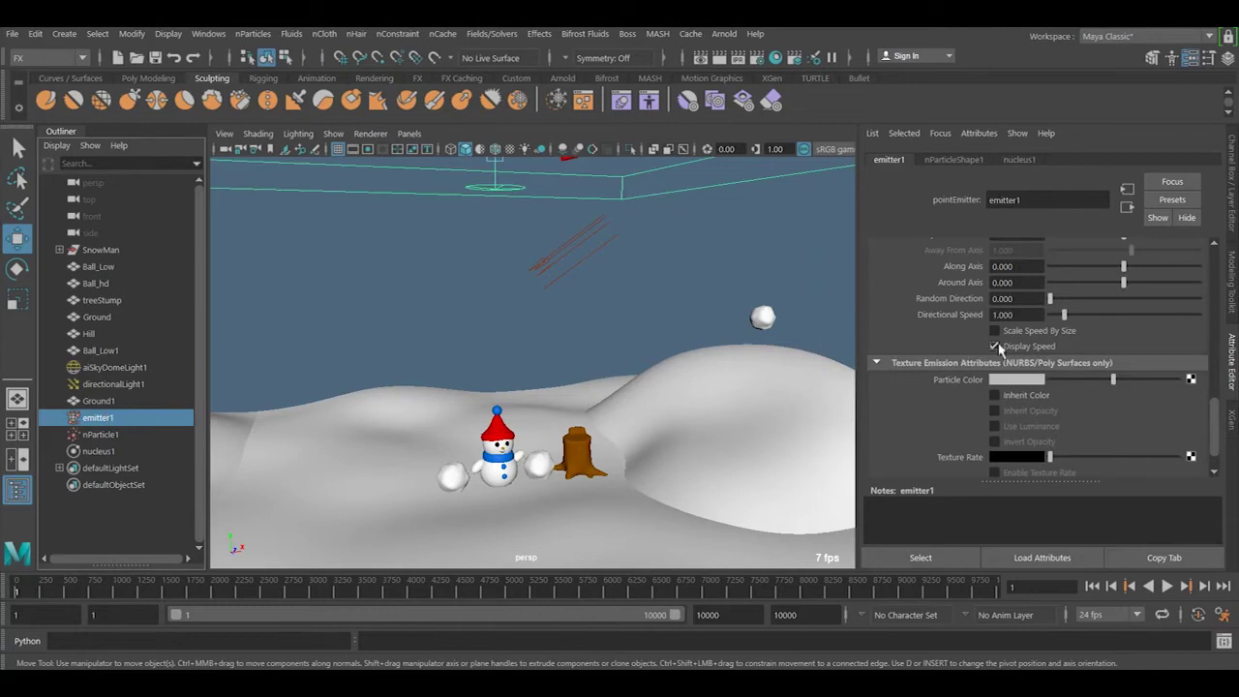
scroll(1045, 389, down, 2)
scroll(1046, 389, up, 5)
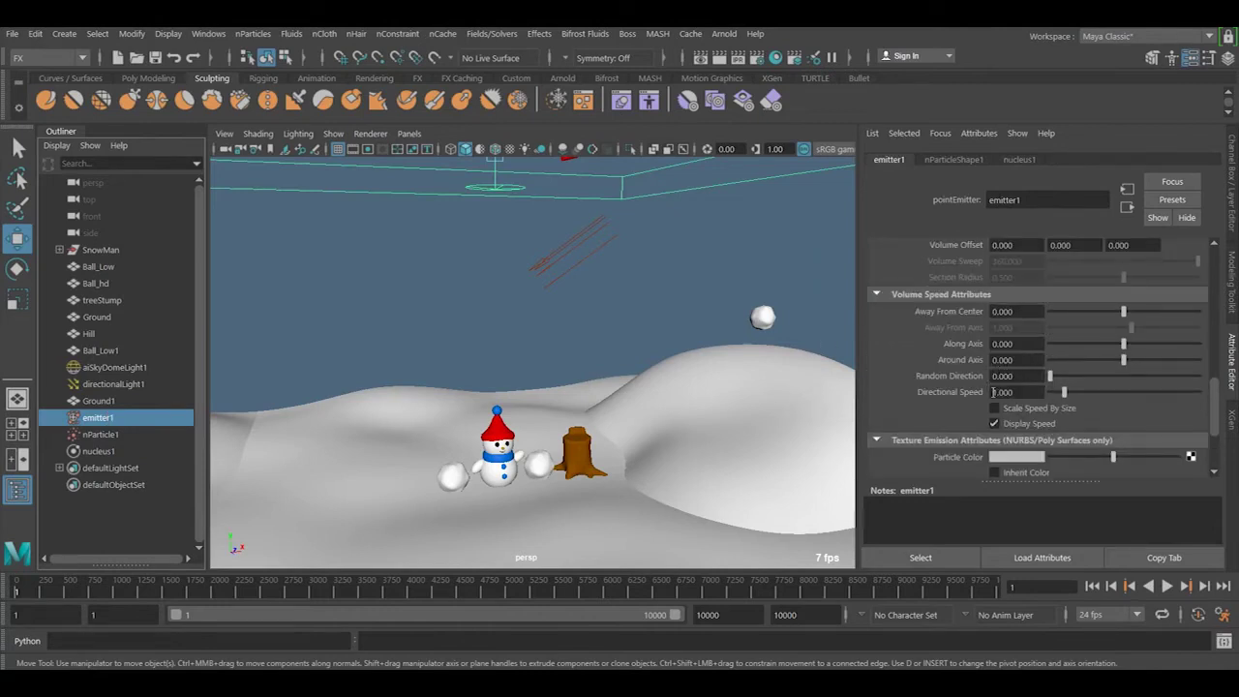
scroll(1025, 377, down, 3)
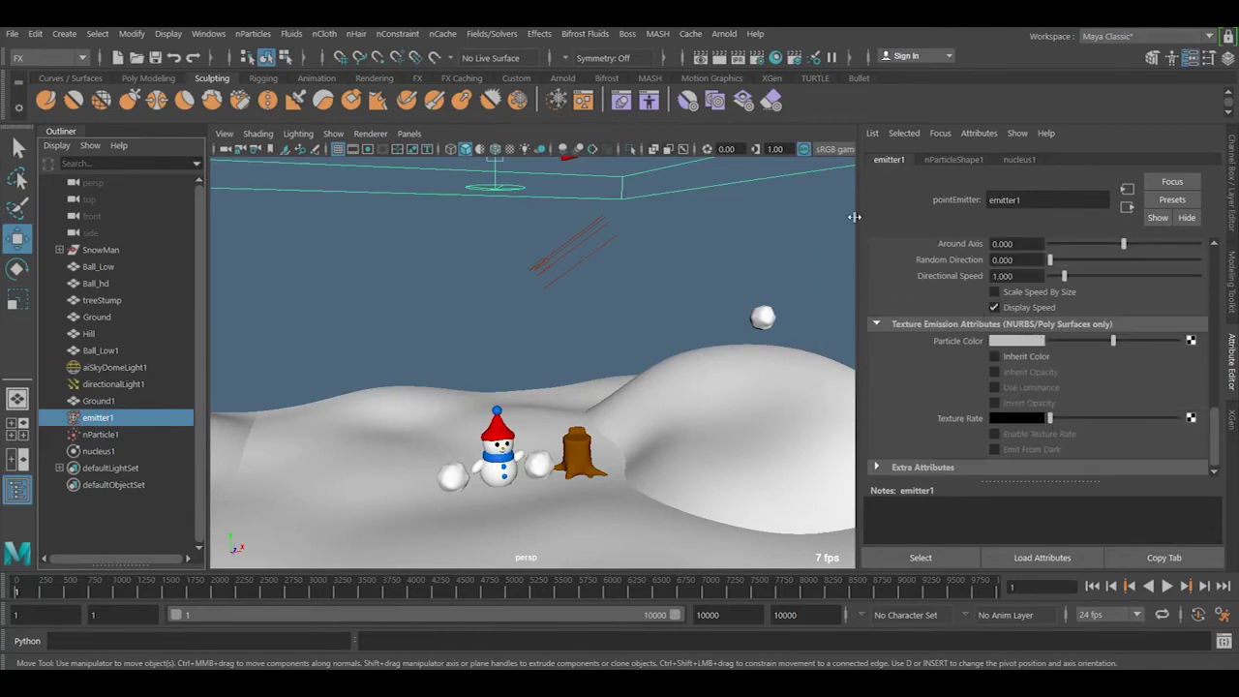
scroll(1044, 342, up, 3)
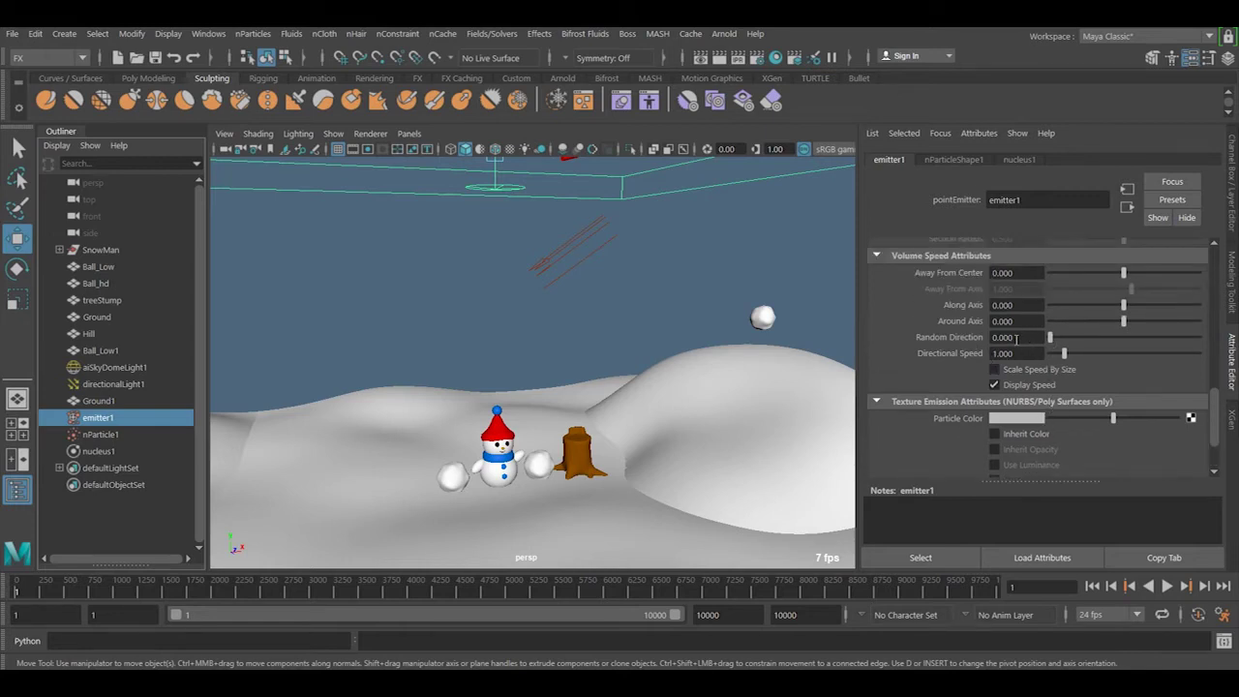
drag(1053, 341, 1097, 342)
Step: Play the simulation to check the randomized snowfall, rewind to the first frame and return to the emitter's basic attributes
click(1167, 586)
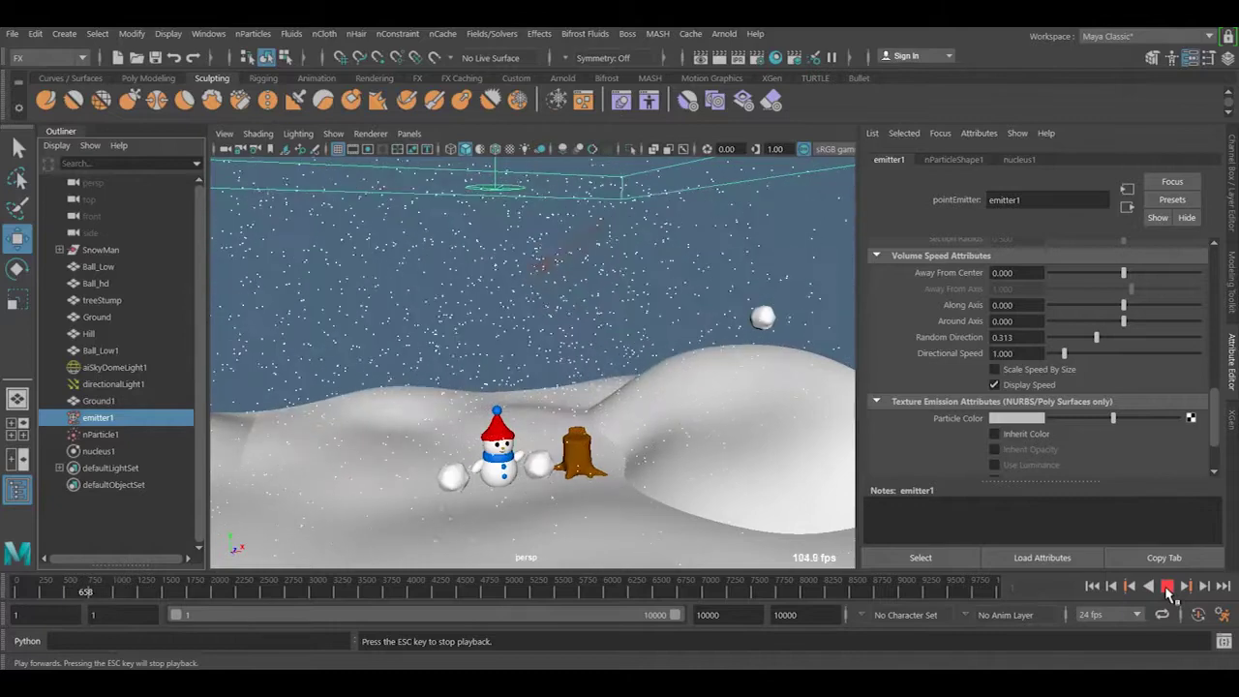
click(1167, 587)
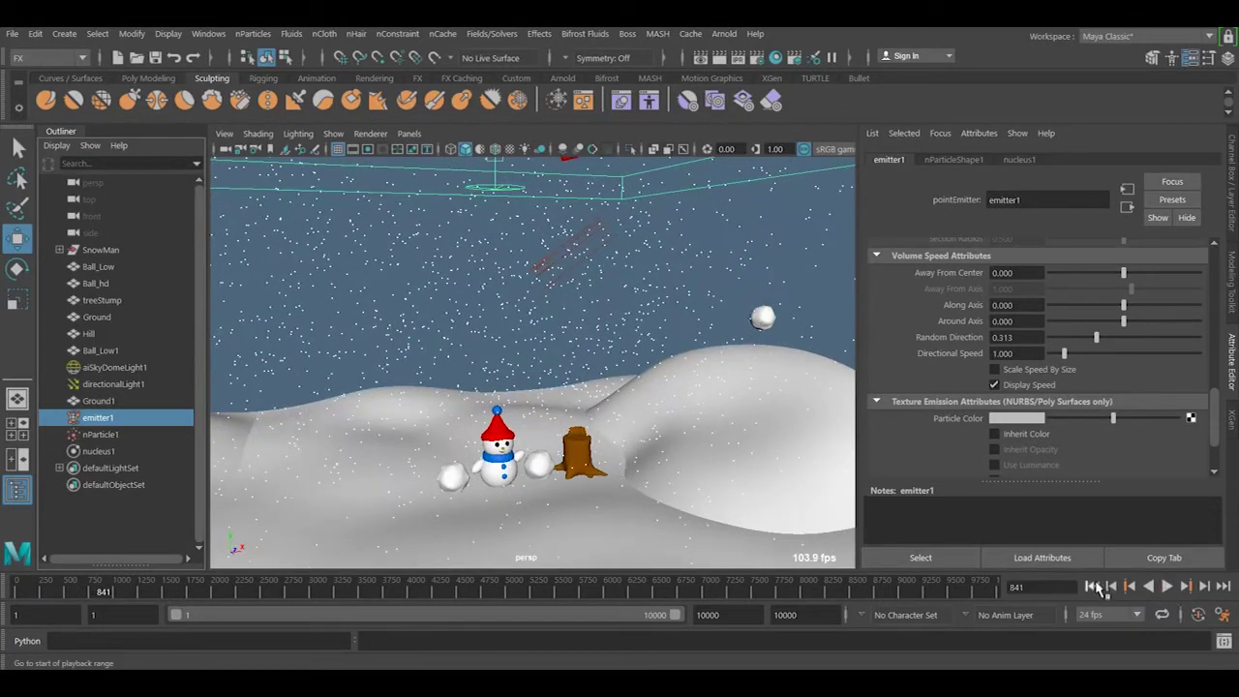
click(1093, 587)
scroll(1065, 313, up, 10)
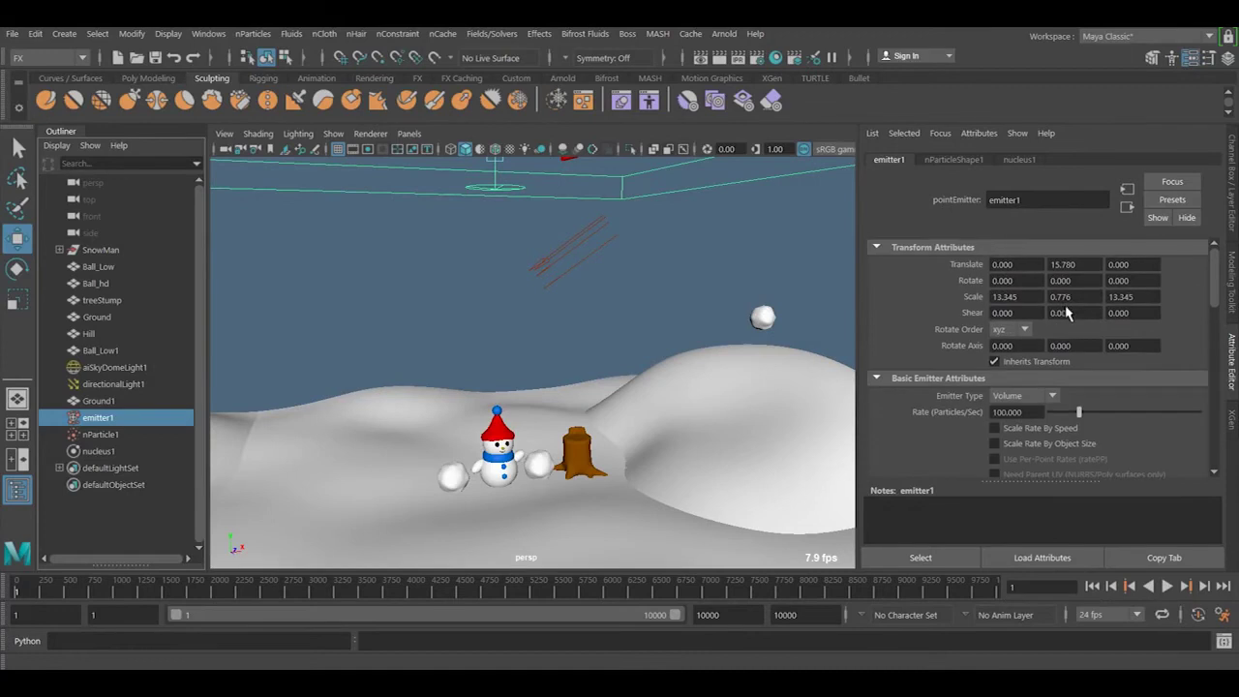
Step: Raise emitter1's Rate to about 145.652 particles per second, play the simulation to inspect the snowfall, and rewind to the first frame
click(1166, 586)
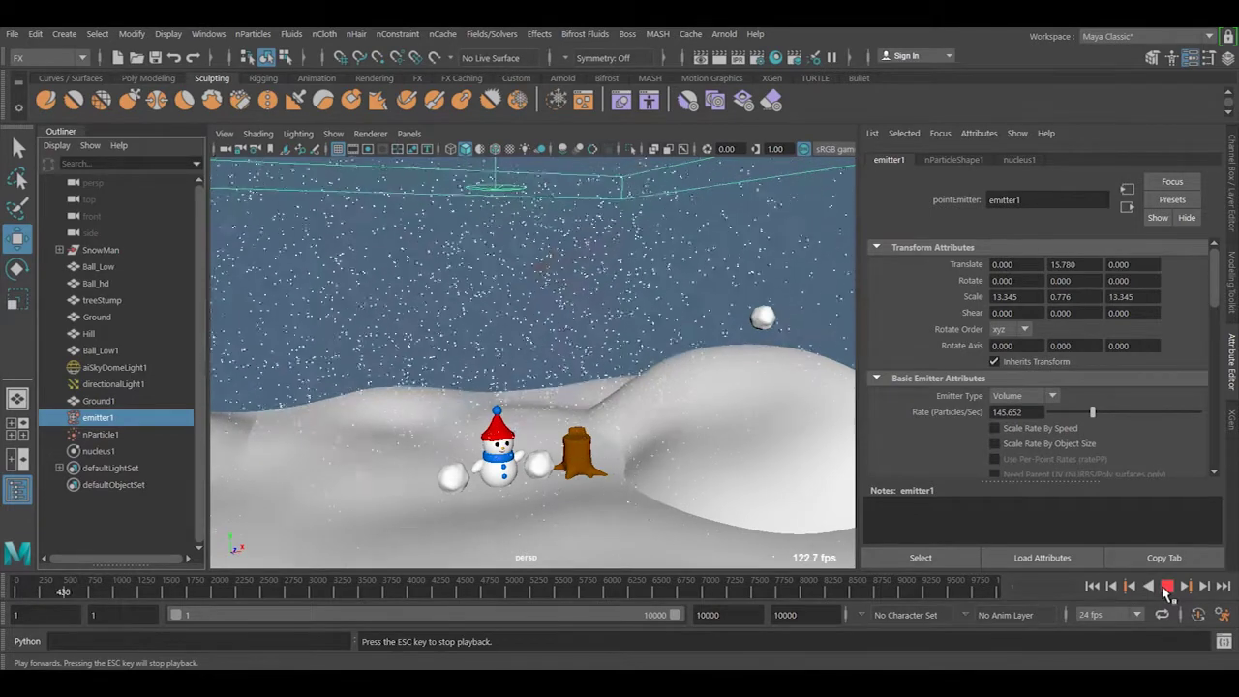
scroll(387, 431, down, 5)
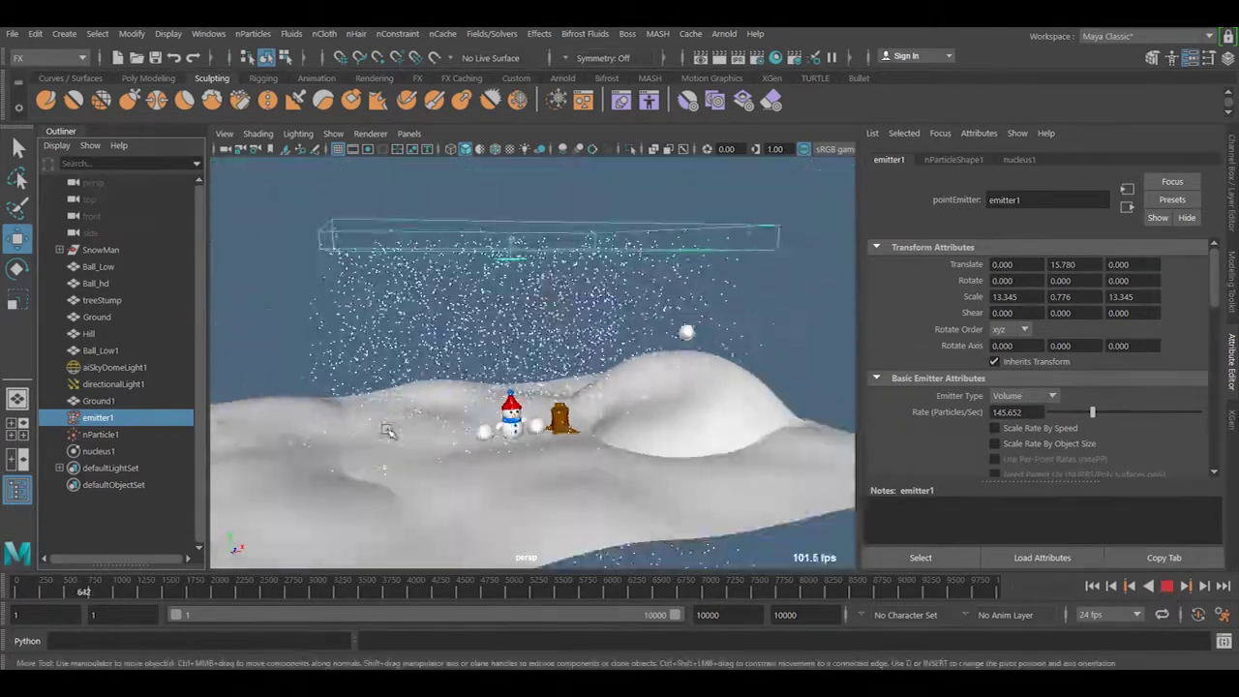
alt+drag(387, 431, 624, 465)
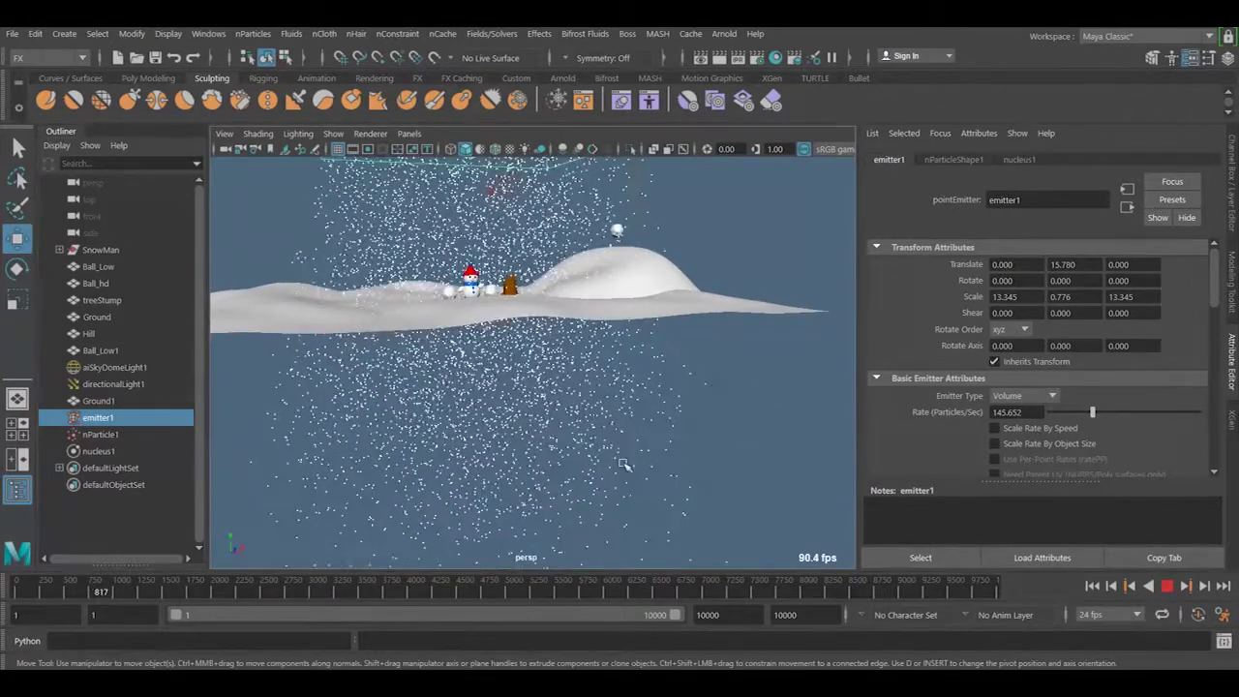
key(Escape)
click(1093, 586)
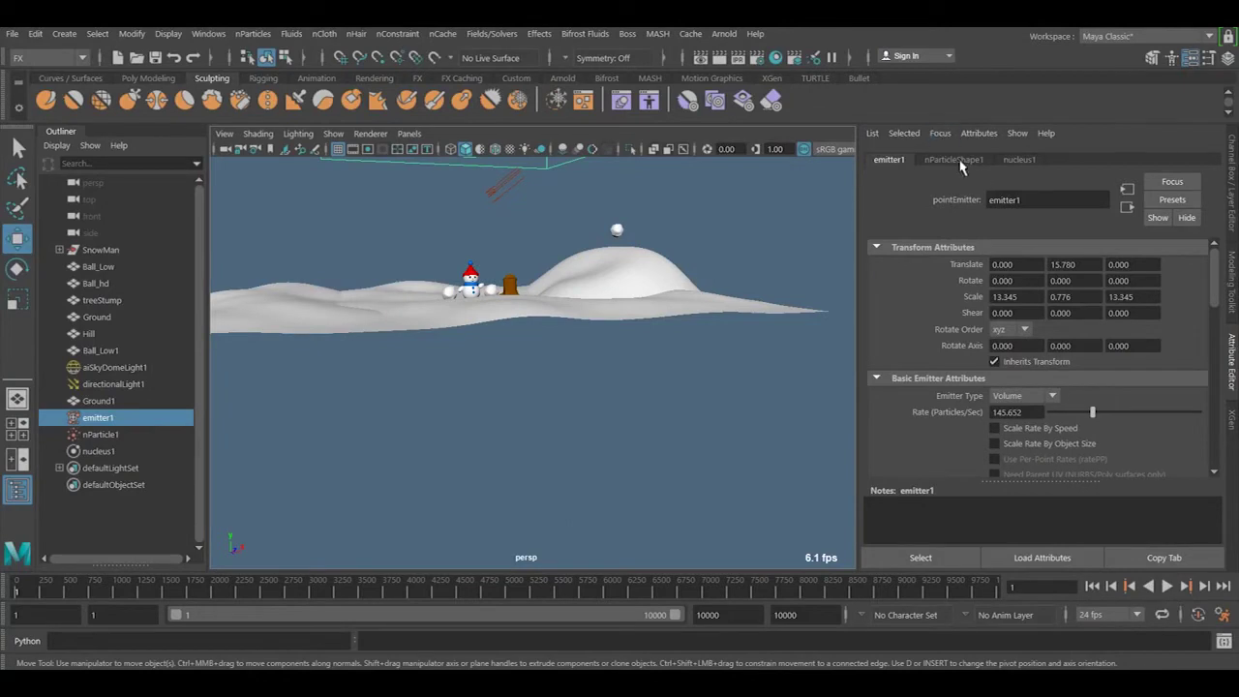
Step: Set nParticle1's Lifespan Mode to Constant with a Lifespan of 20
click(99, 435)
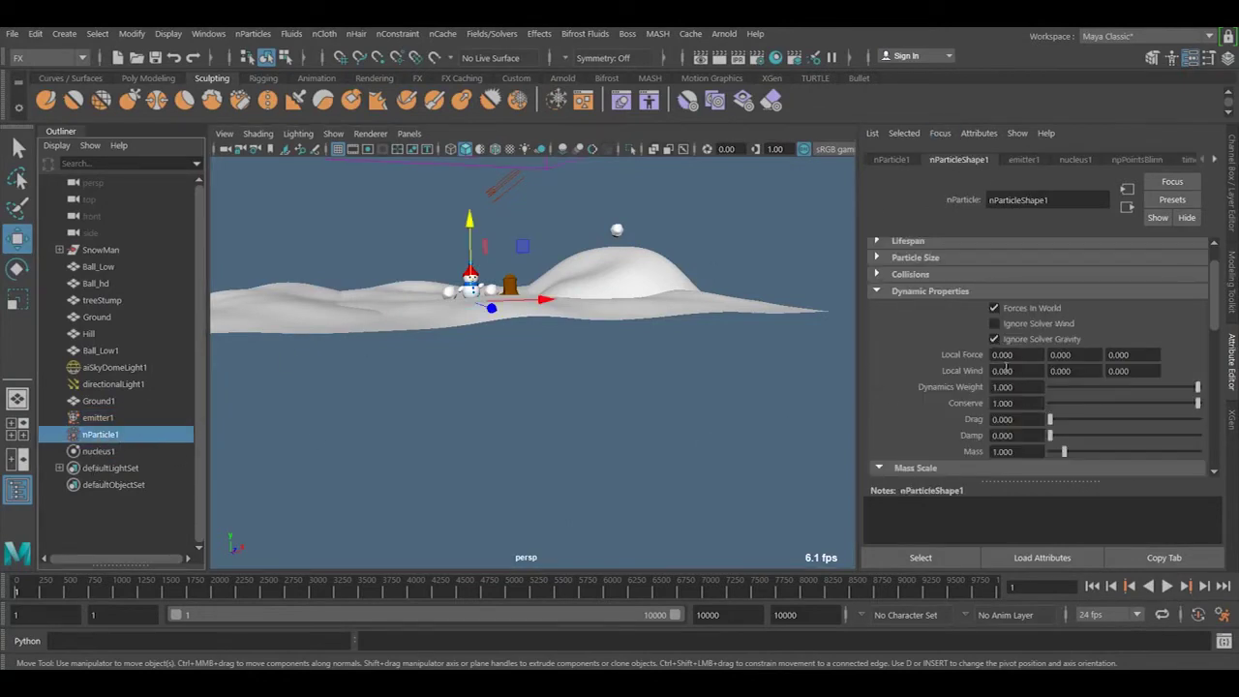
scroll(1026, 351, up, 2)
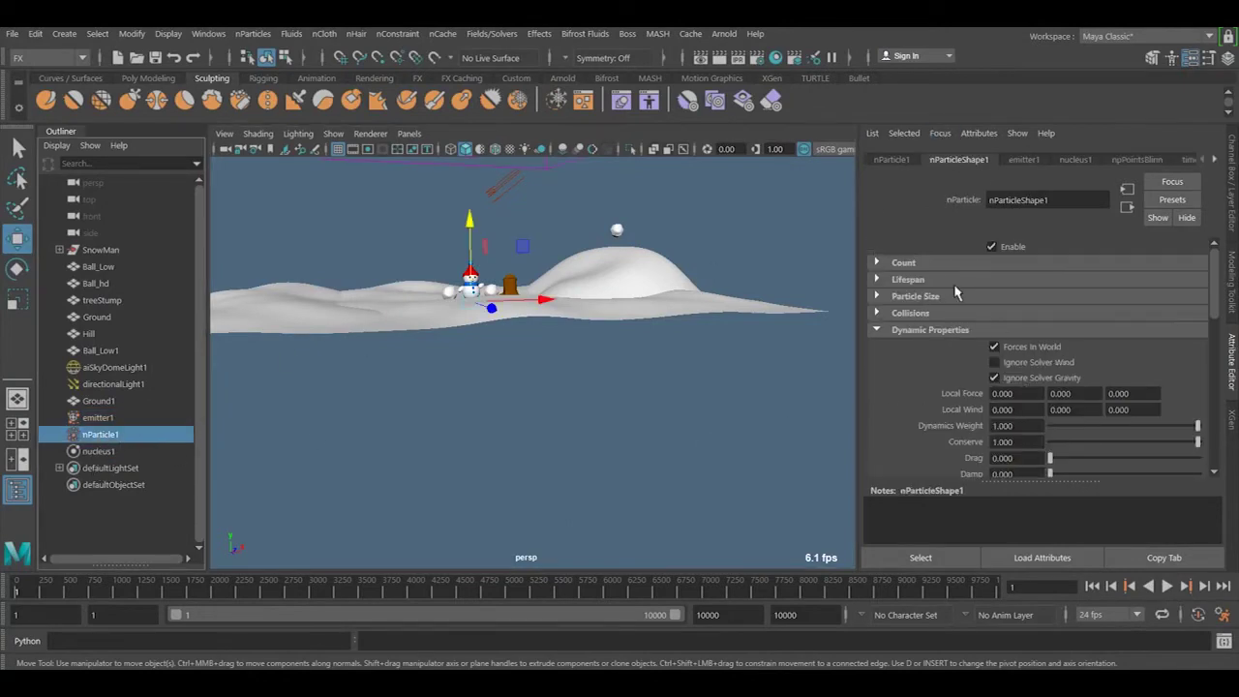
click(908, 280)
alt+right_drag(588, 284, 617, 369)
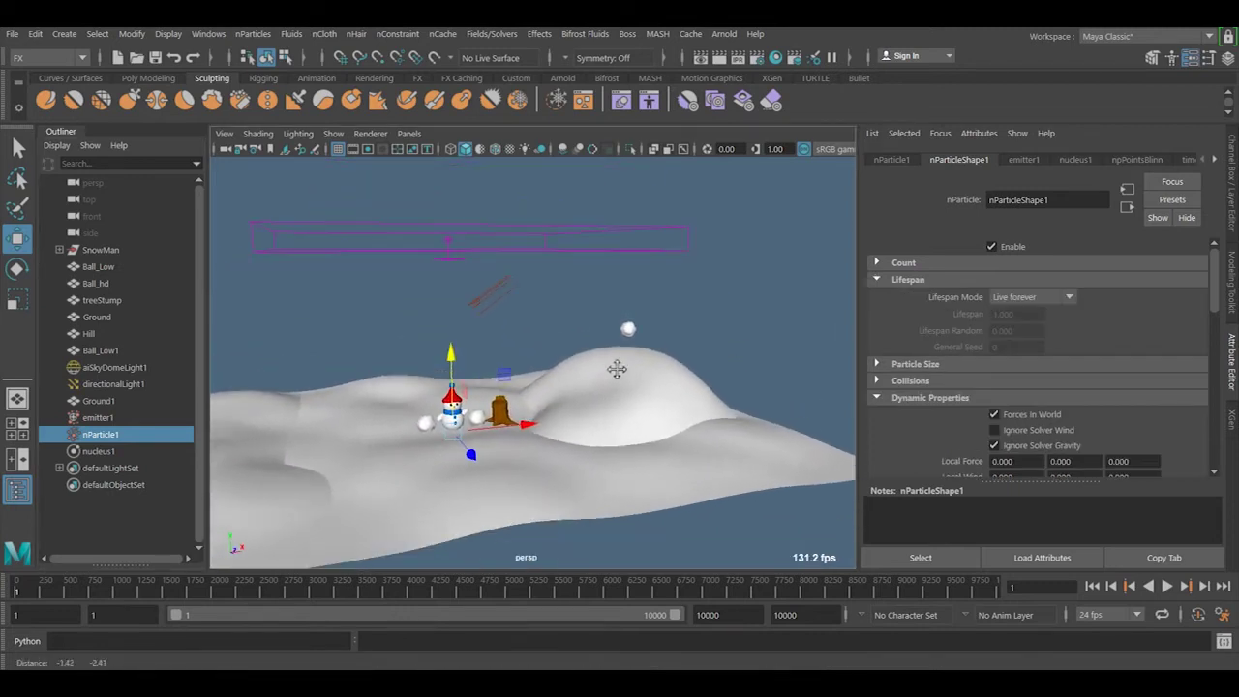
click(1065, 298)
click(1055, 348)
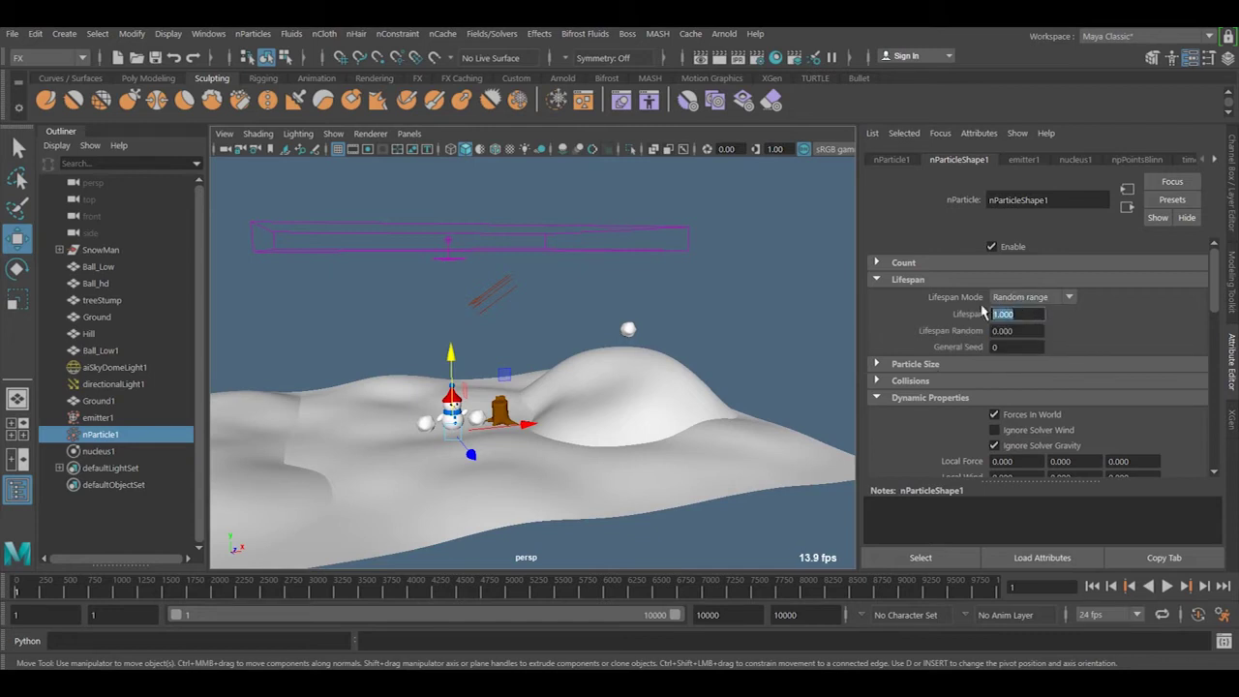
click(1019, 298)
click(1024, 331)
click(1031, 317)
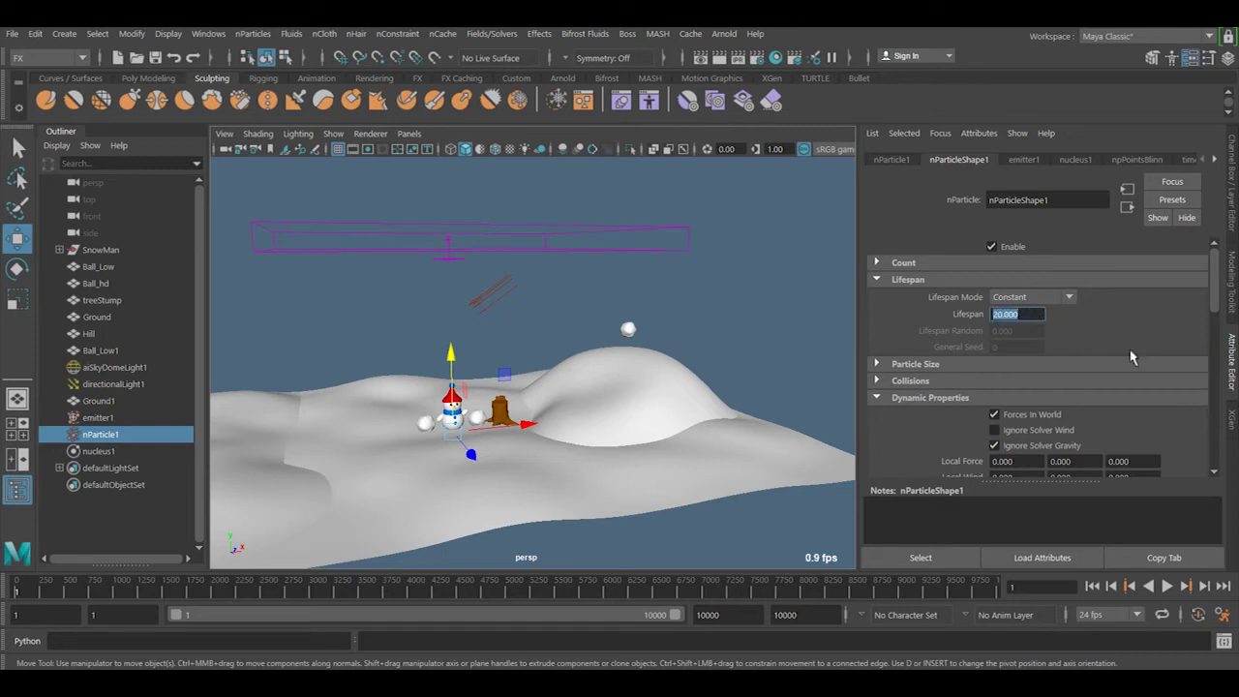
Step: Play the simulation to check how the limited particle lifespan behaves below the ground, and rewind to the first frame
click(1166, 586)
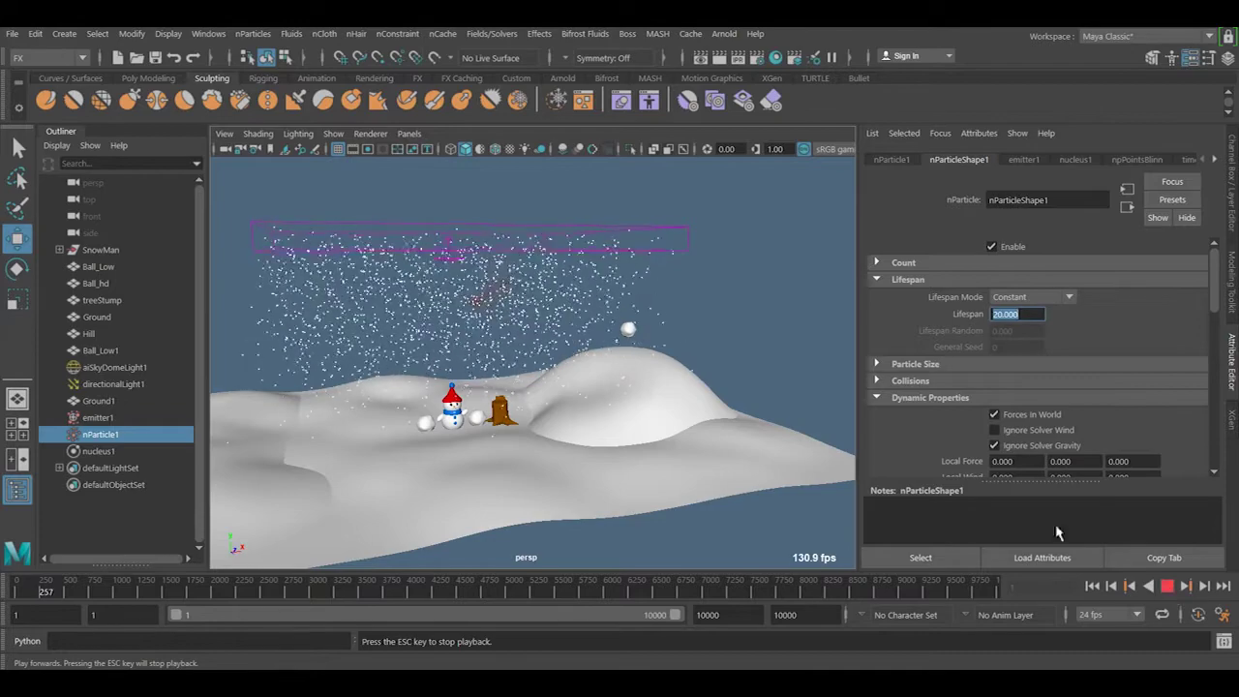
alt+drag(576, 438, 592, 378)
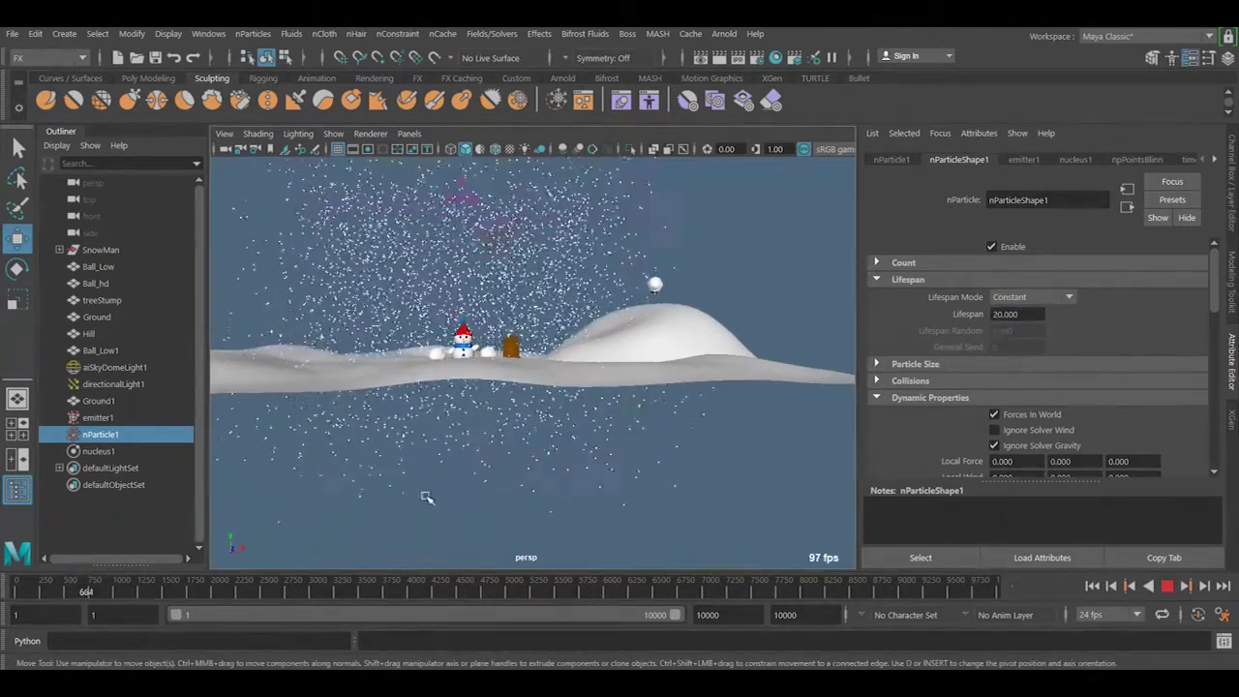
alt+right_drag(675, 487, 574, 414)
click(1167, 585)
click(1091, 586)
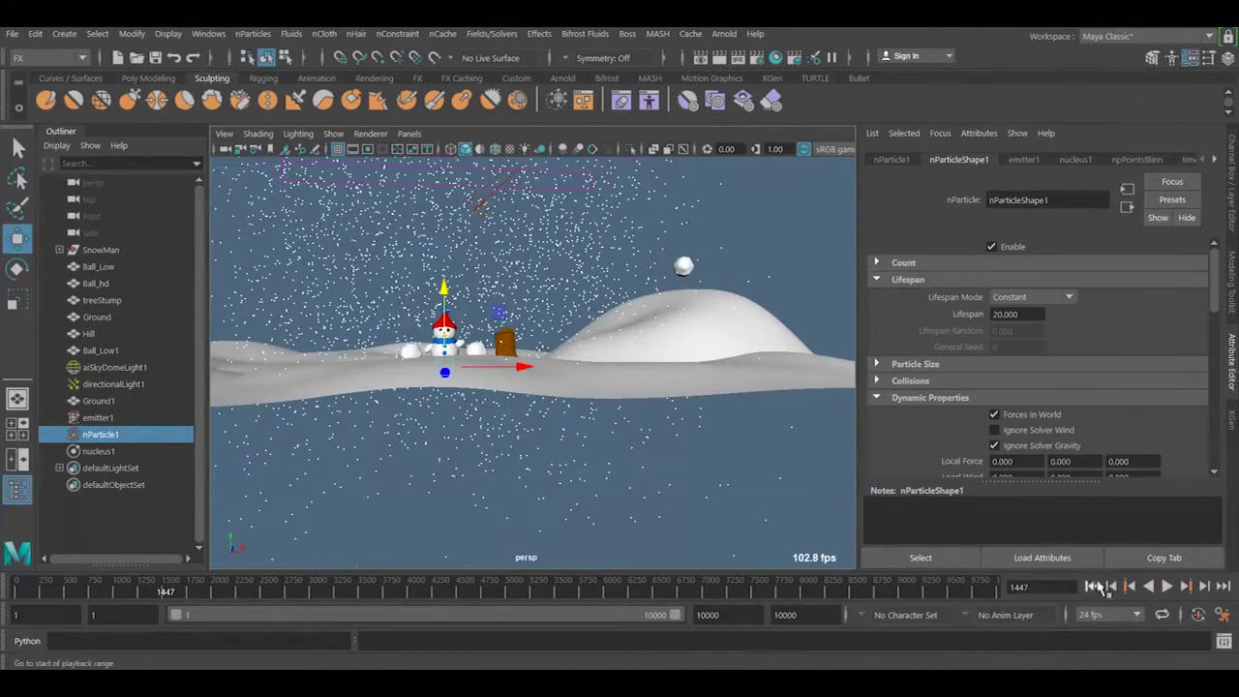
Step: Bring the snowman and the emitter volume into view and save the scene
alt+drag(513, 296, 542, 397)
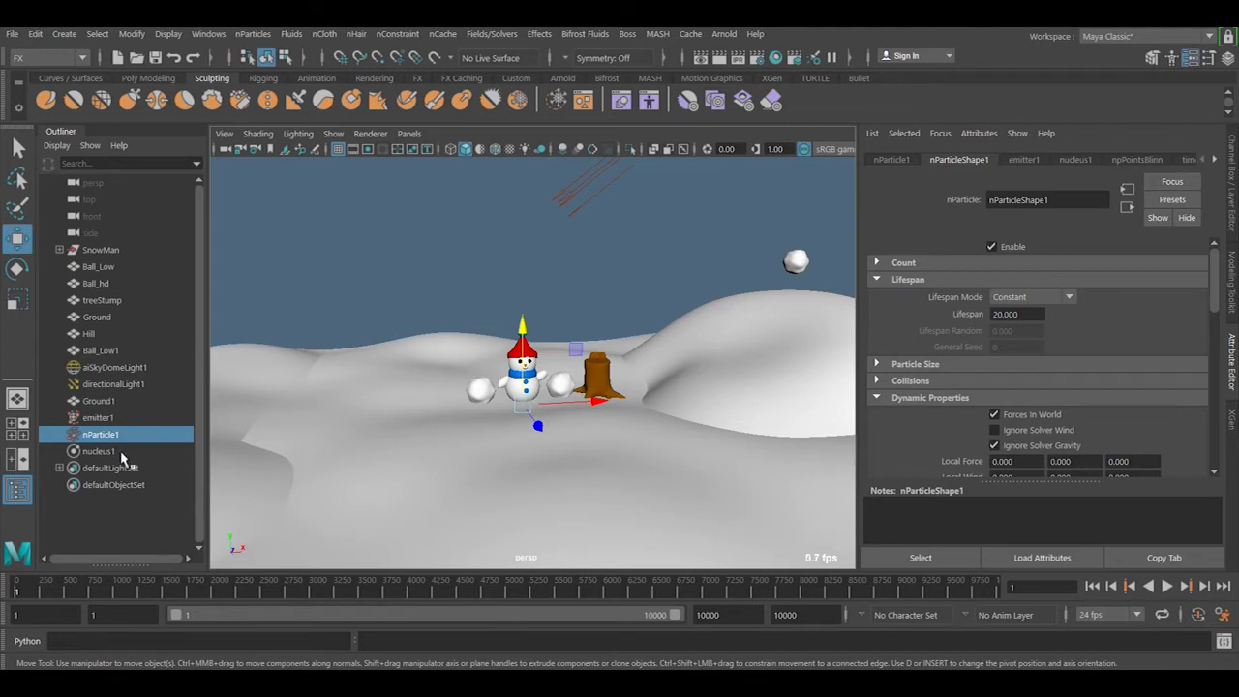
alt+drag(514, 366, 572, 340)
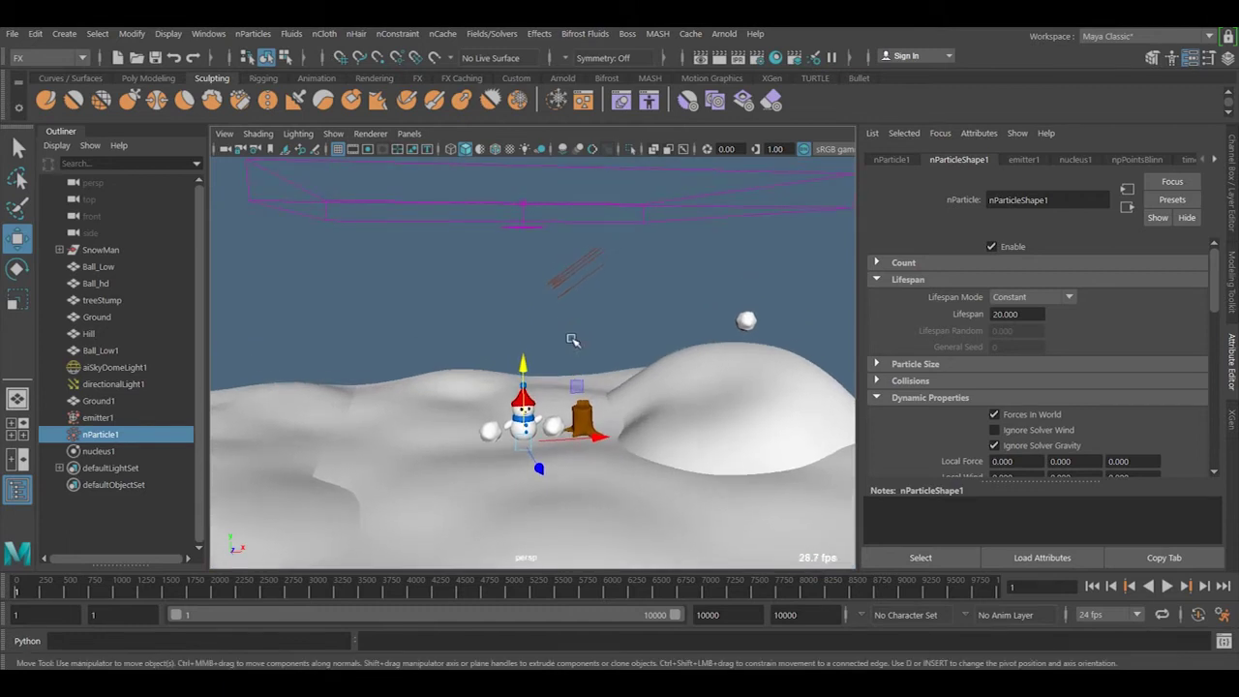
click(491, 37)
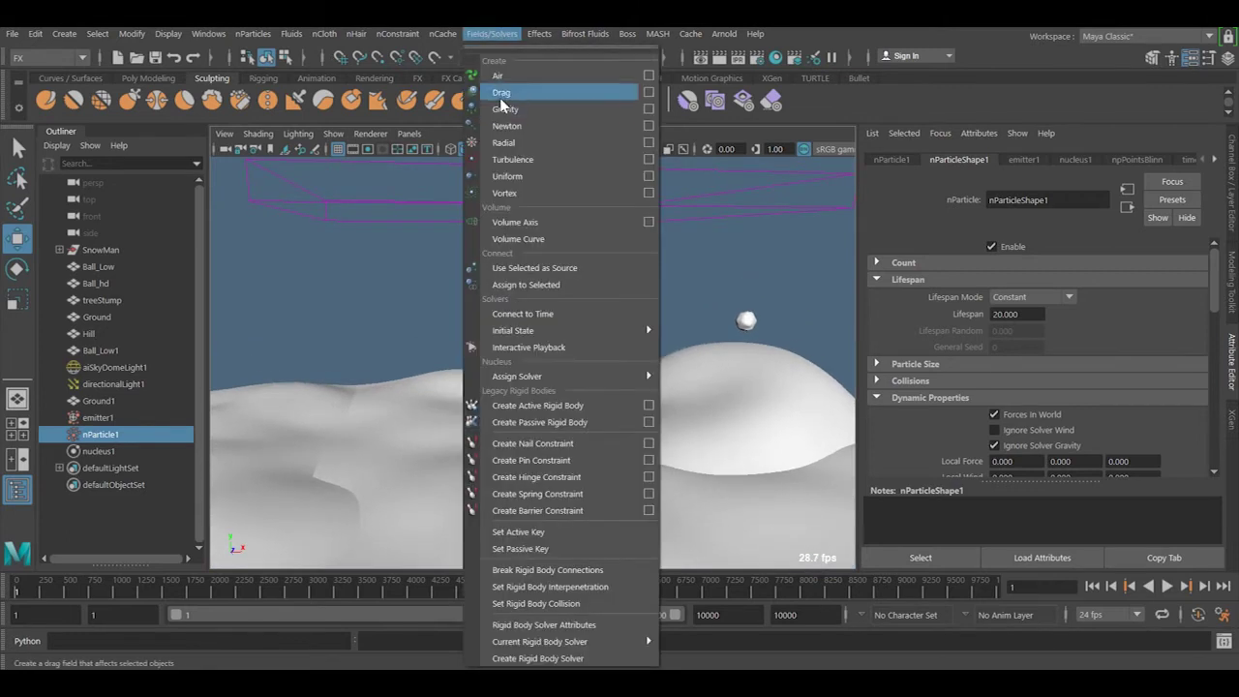
click(585, 34)
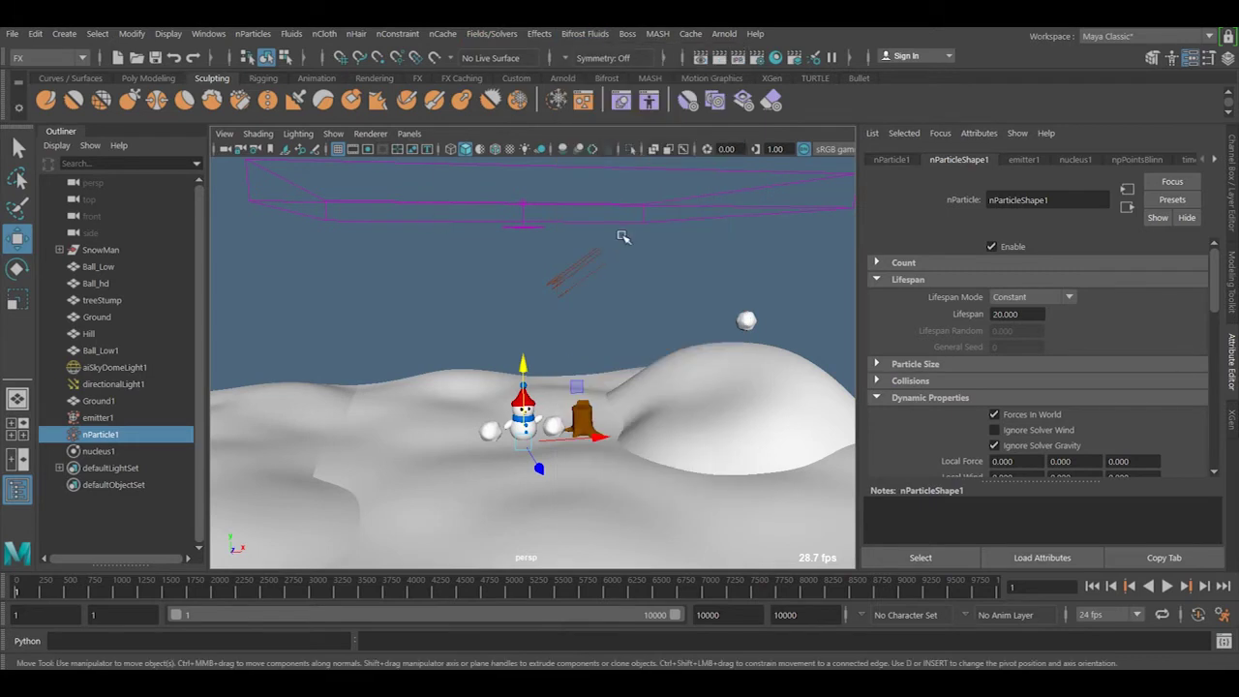
key(ctrl+s)
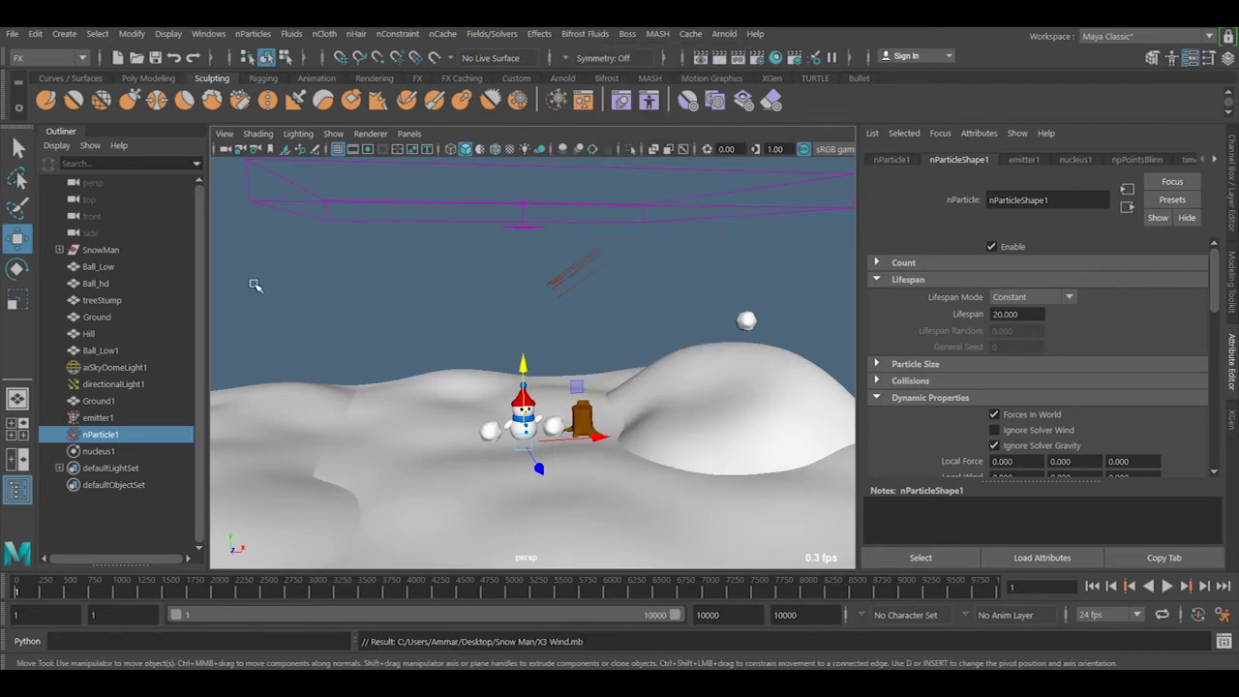
Step: Create an Air field affecting nParticle1 and play the simulation to check its effect on the snow
click(102, 417)
click(111, 435)
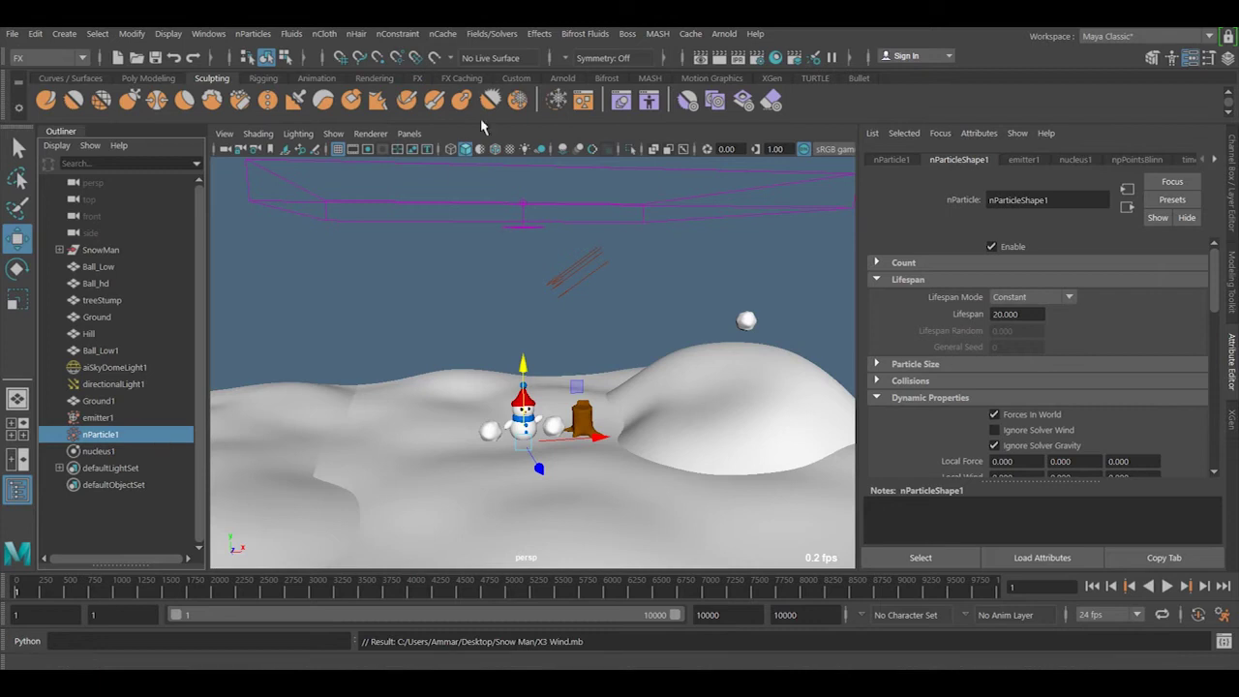
click(511, 34)
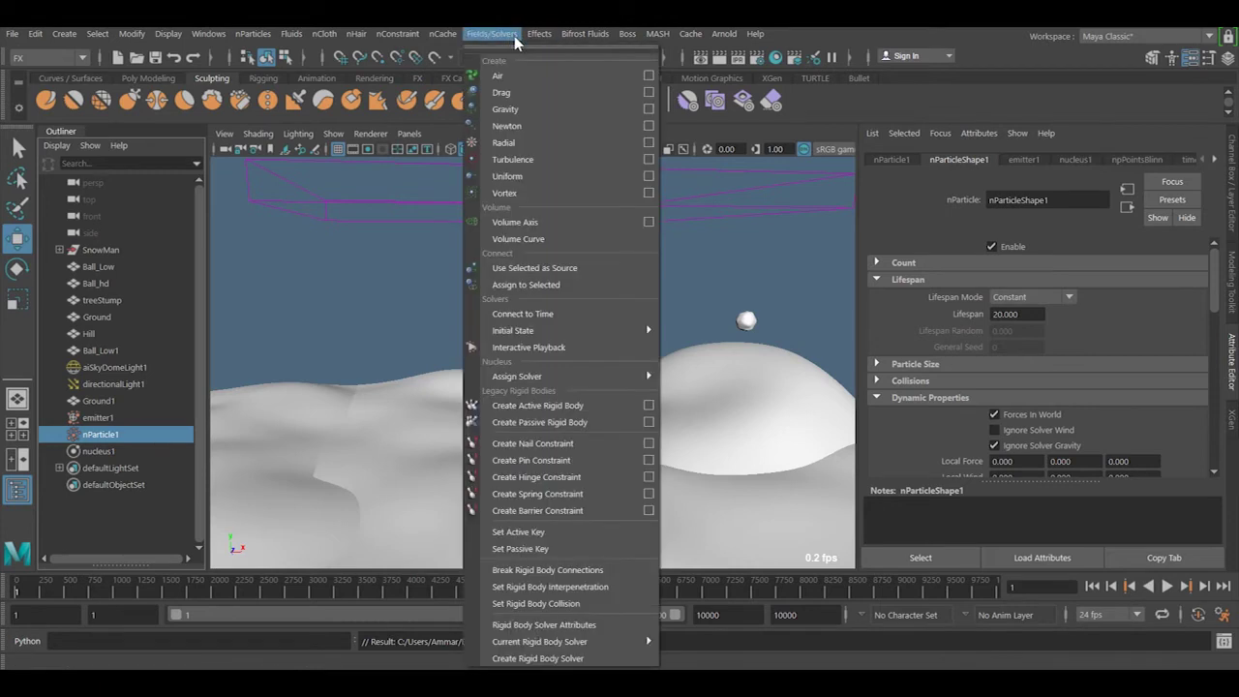
click(503, 76)
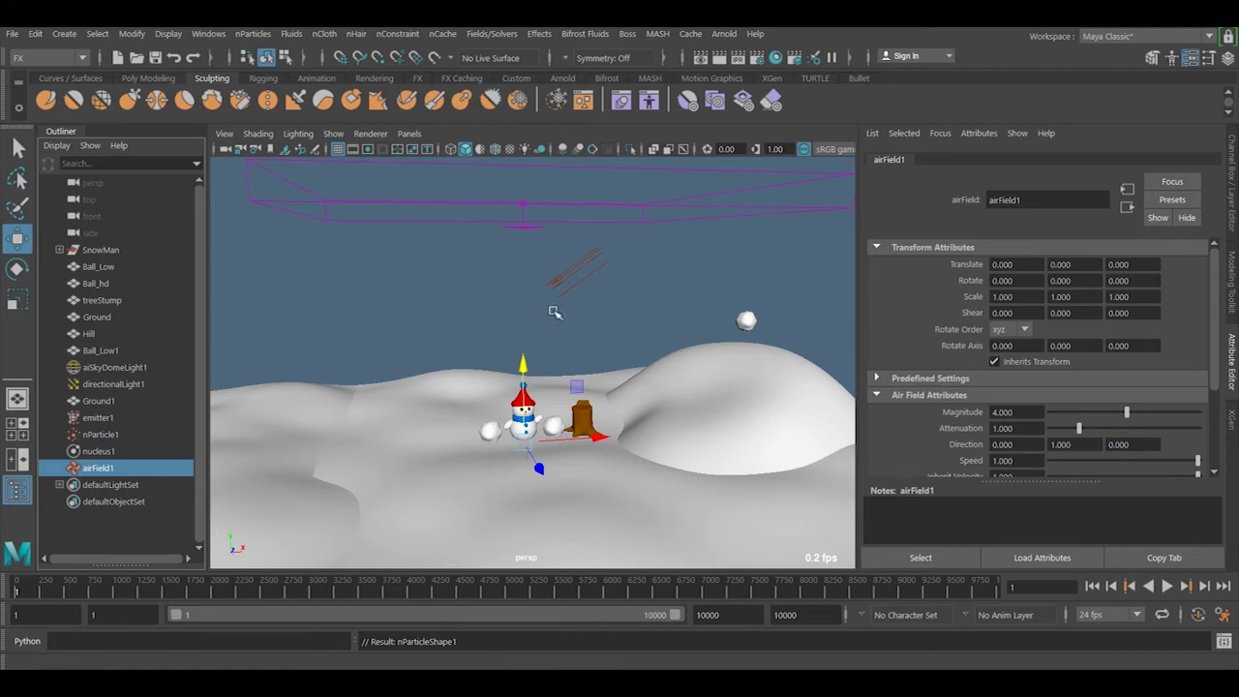
scroll(596, 340, down, 2)
click(1166, 587)
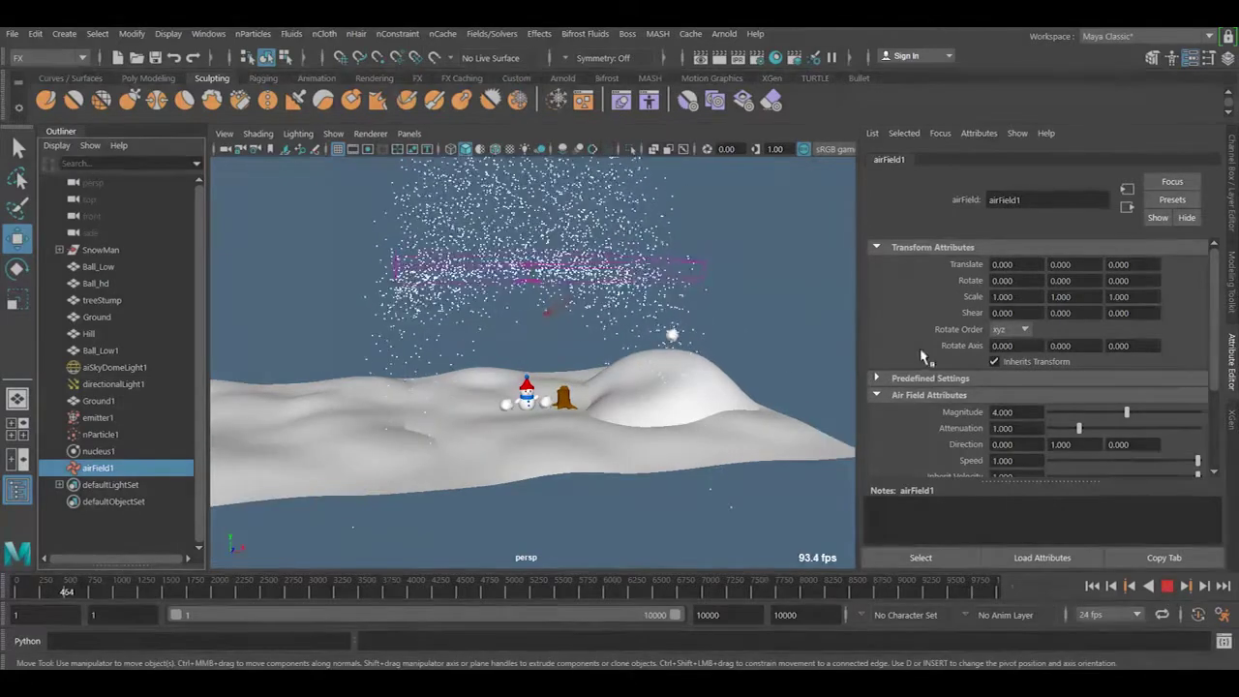
scroll(609, 350, down, 1)
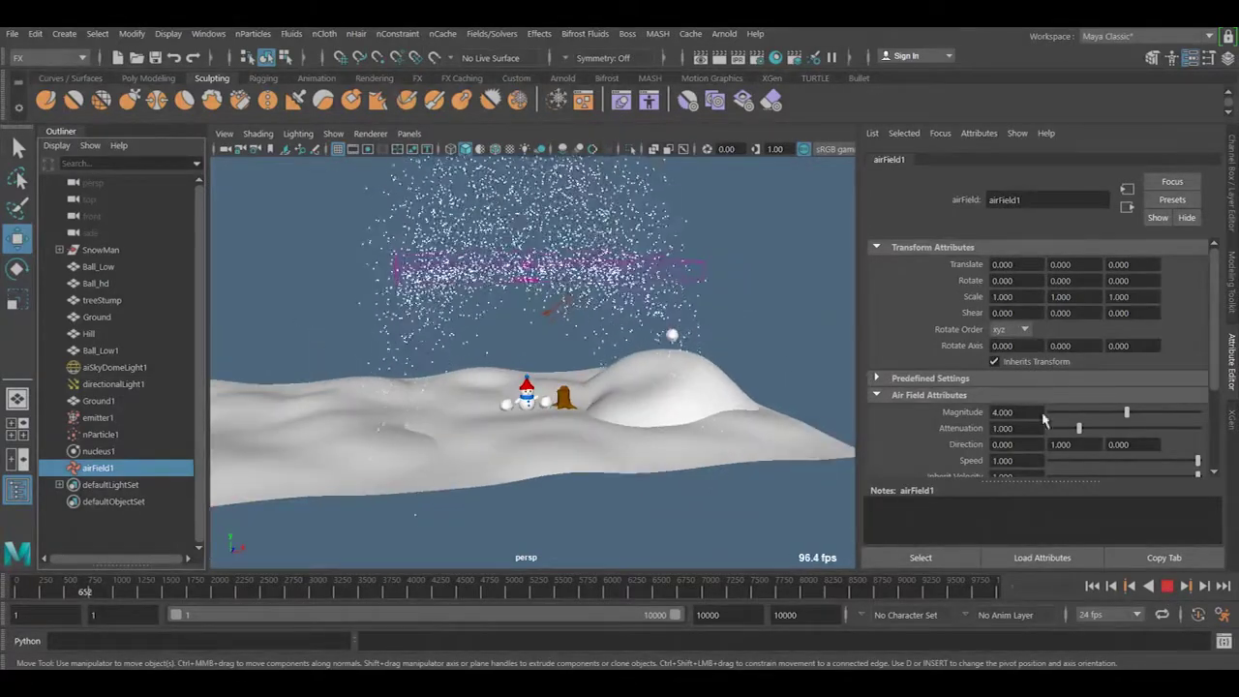
Step: Set airField1's Direction to 1, 0, 0 and replay the simulation from the first frame
click(1060, 444)
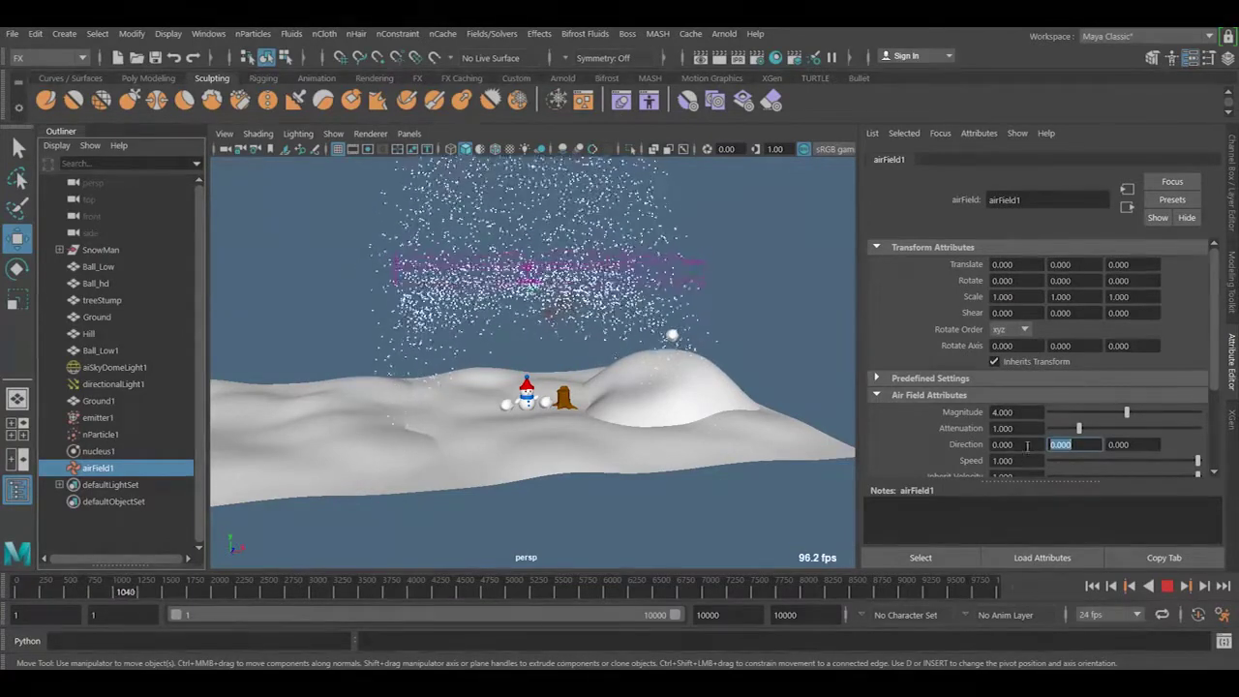
text(0)
key(shift+Tab)
text(1)
key(Return)
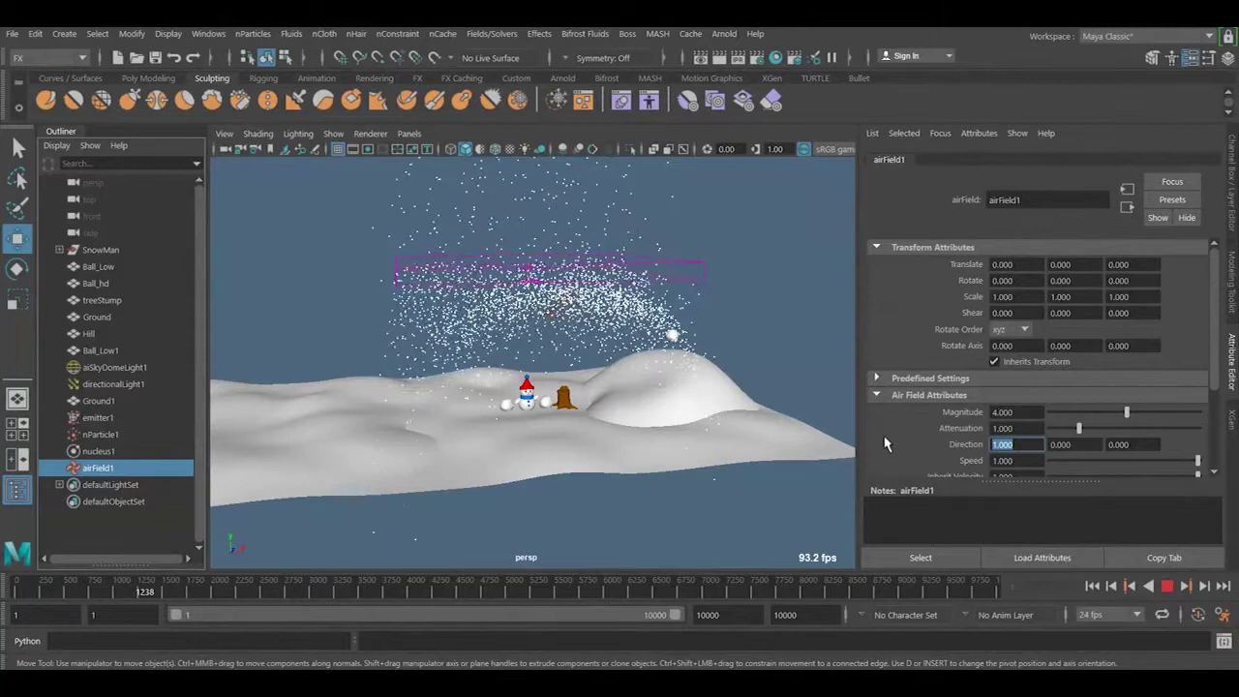
click(1167, 585)
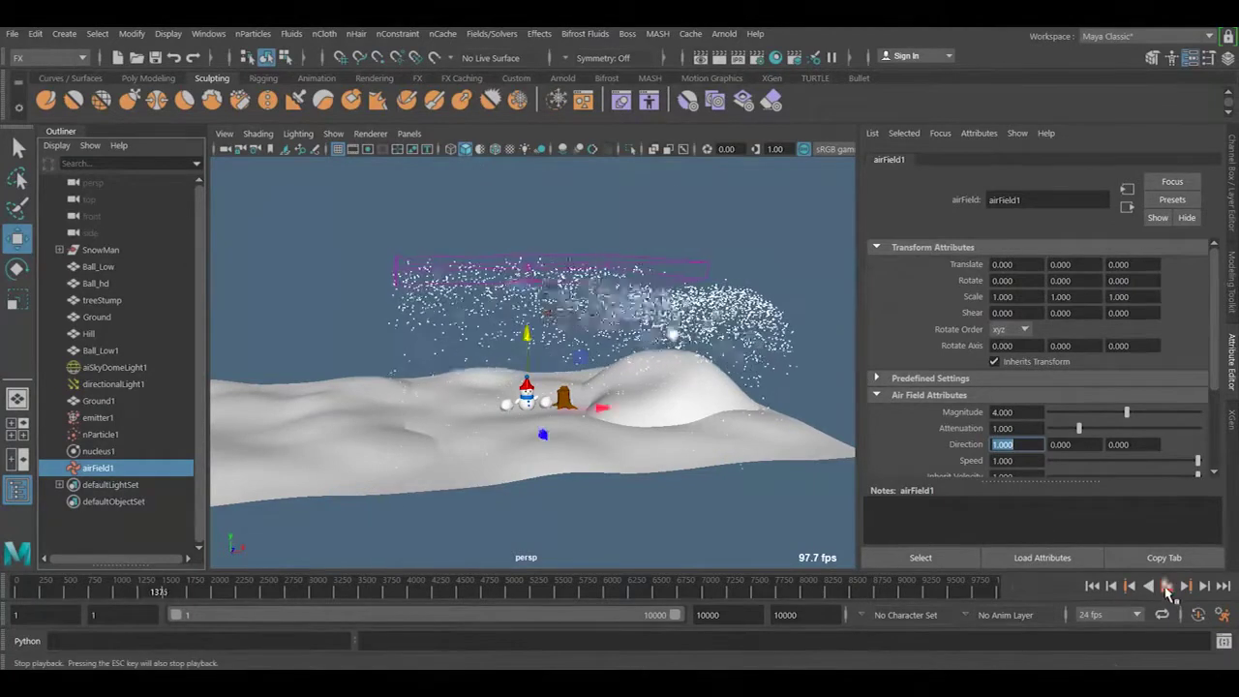
click(1092, 586)
click(1166, 586)
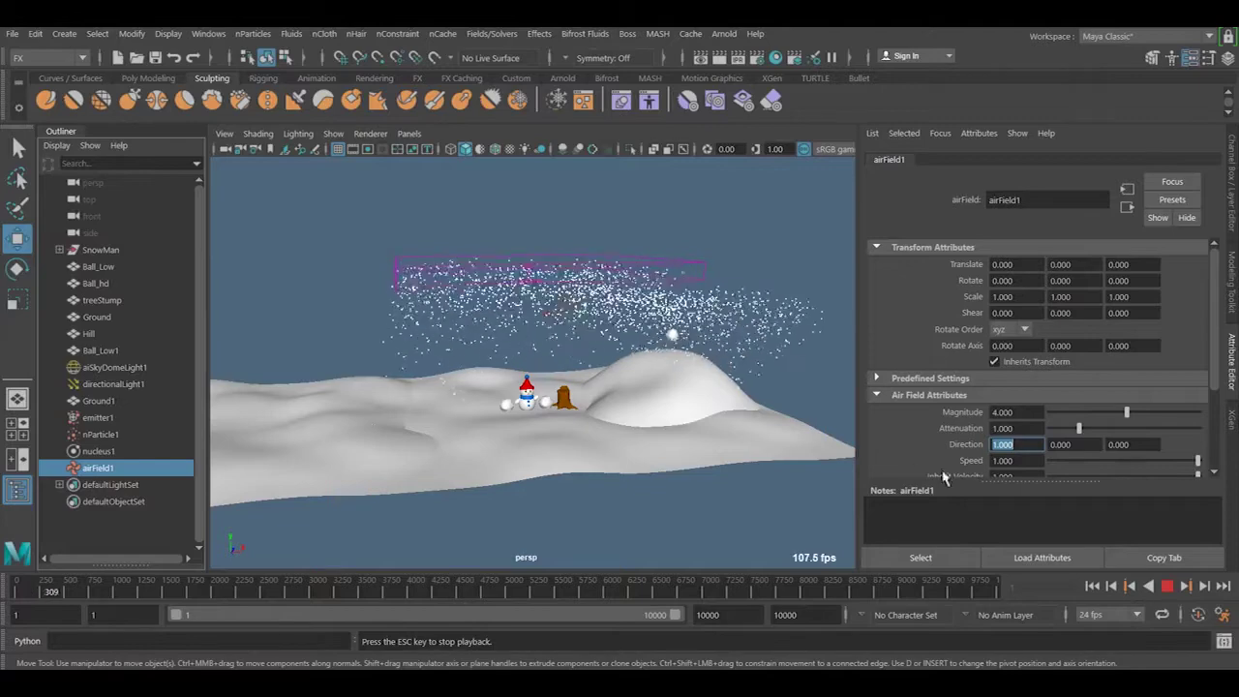
Step: Set airField1's Speed to 0.3 and replay the simulation from the first frame to check the wind
click(1023, 460)
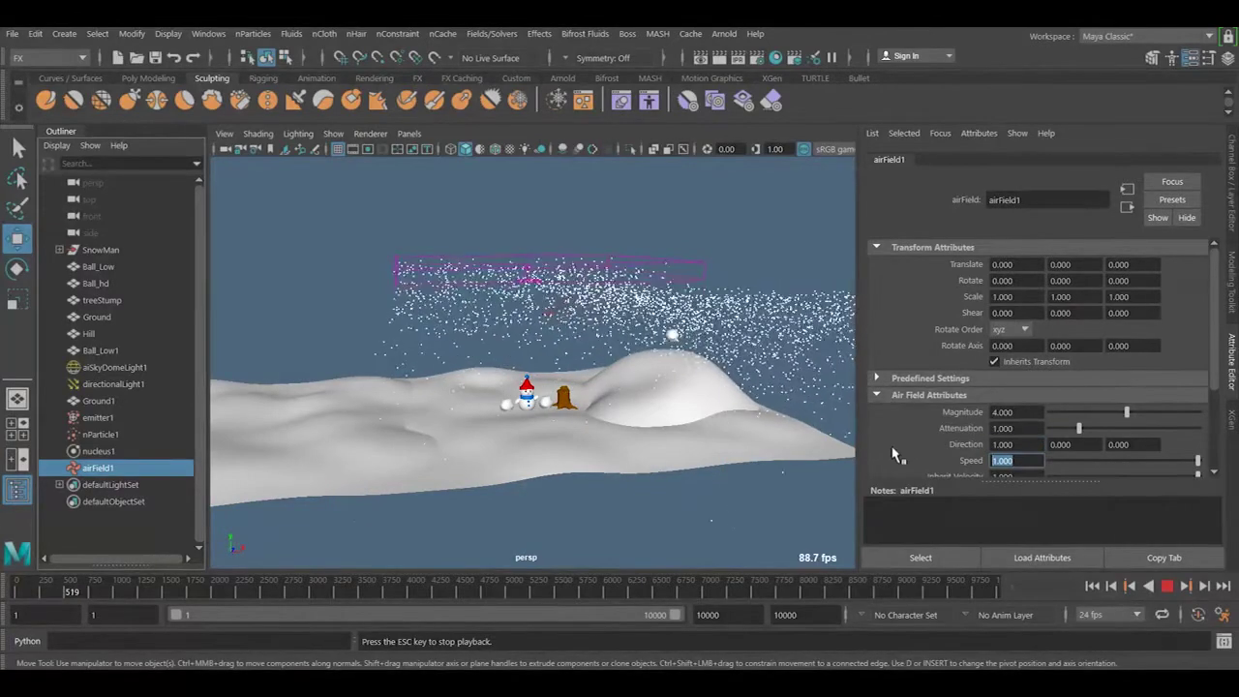
key(BackSpace)
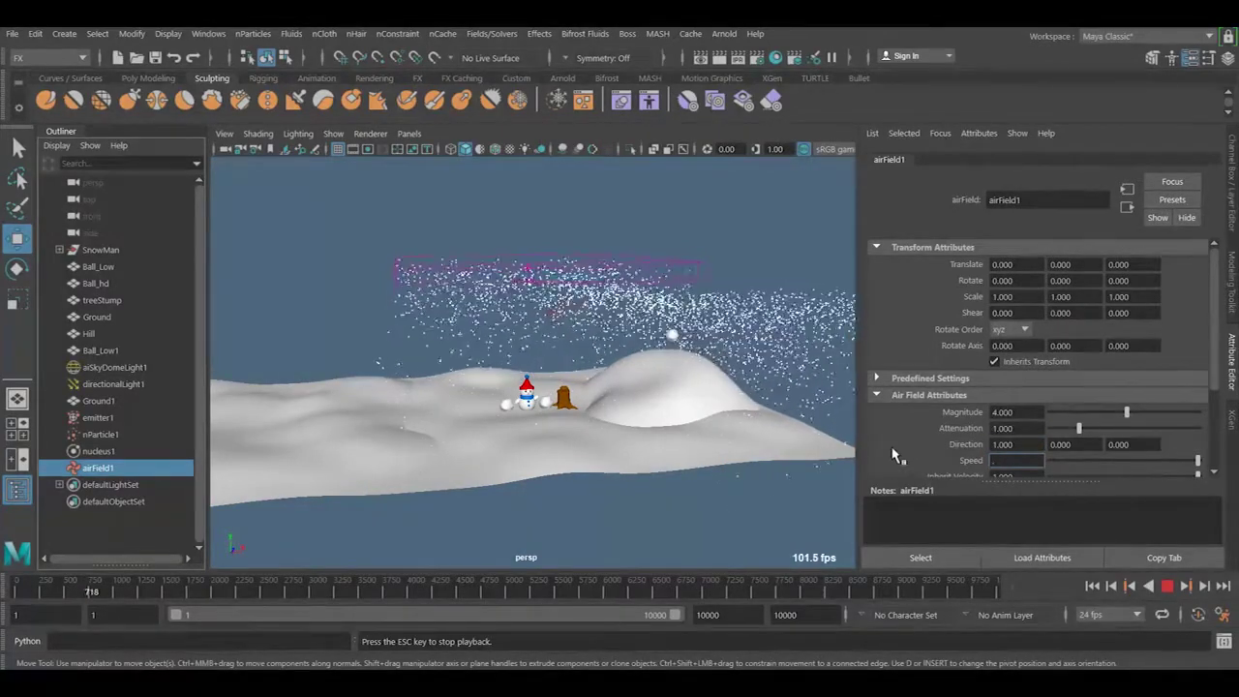
text(0.3)
key(Return)
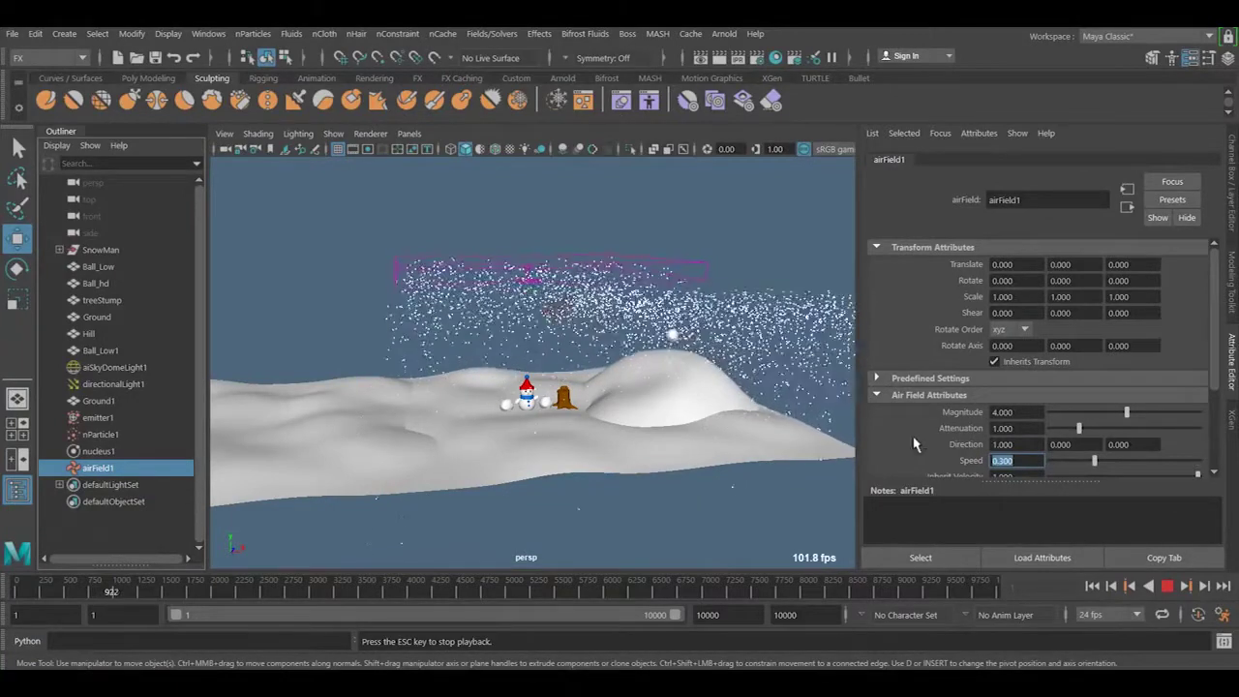
click(1166, 588)
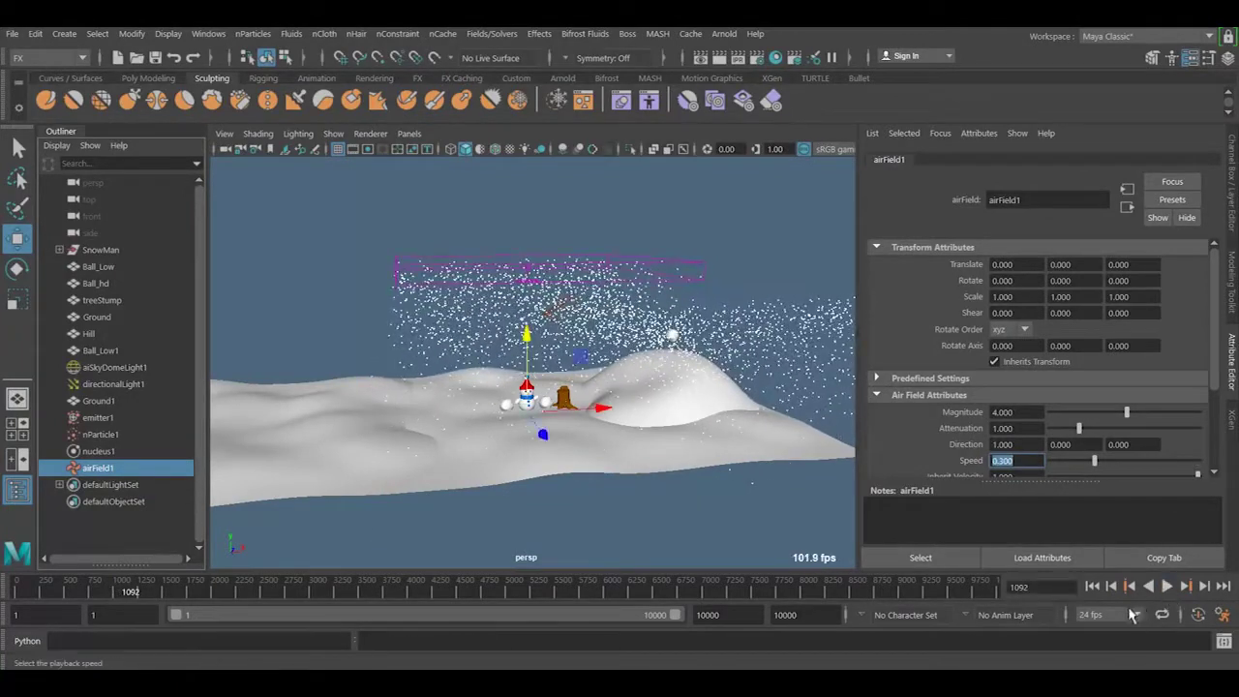
click(1092, 586)
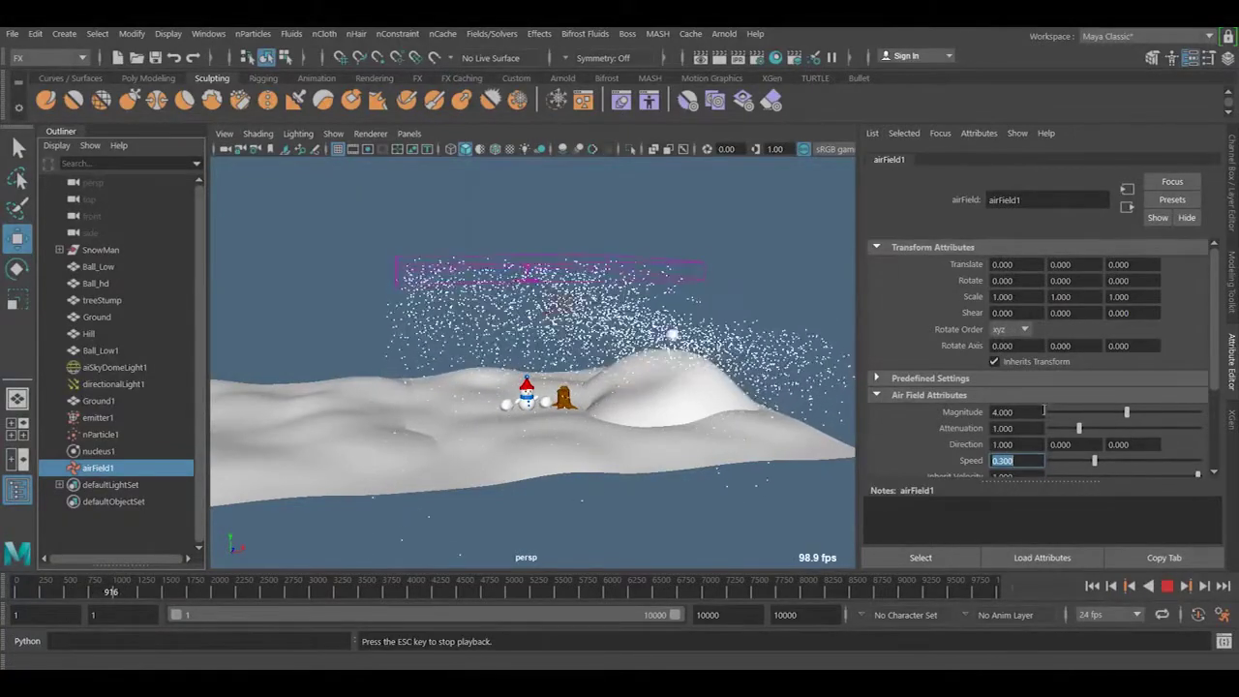
Step: Set airField1's Magnitude to 0 while the simulation plays
click(1001, 412)
text(0)
key(Return)
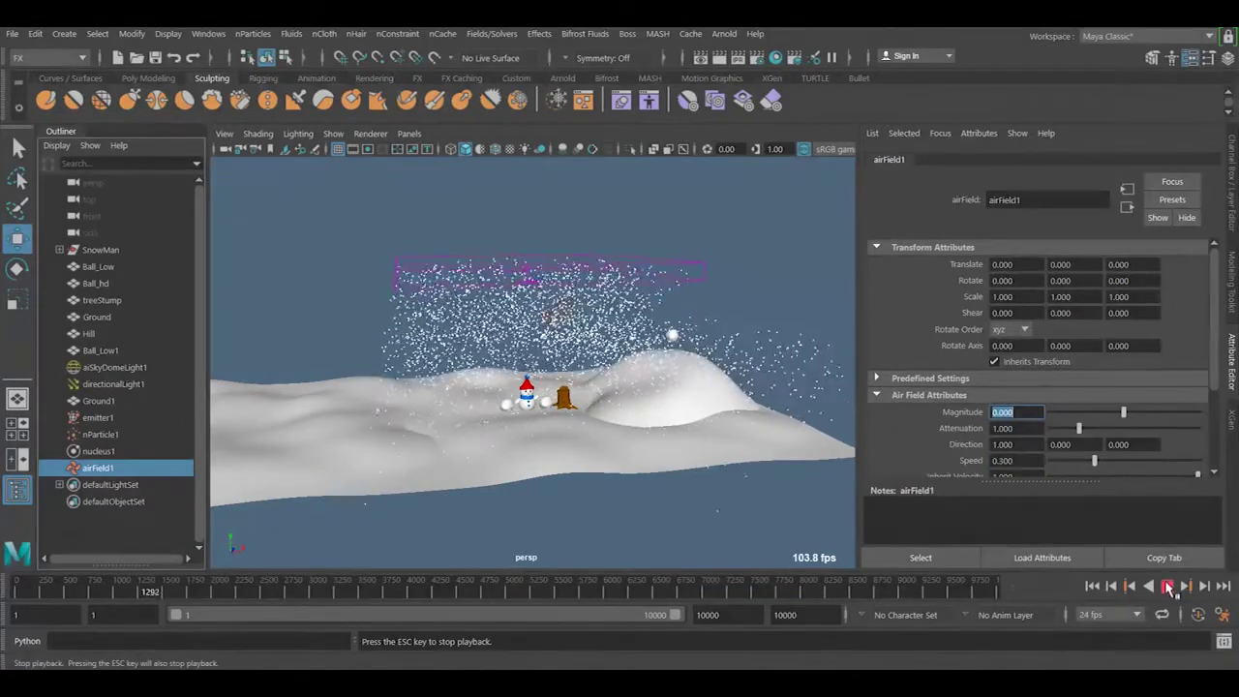
Step: Replay the simulation from the first frame and set airField1's Magnitude to 1
key(Escape)
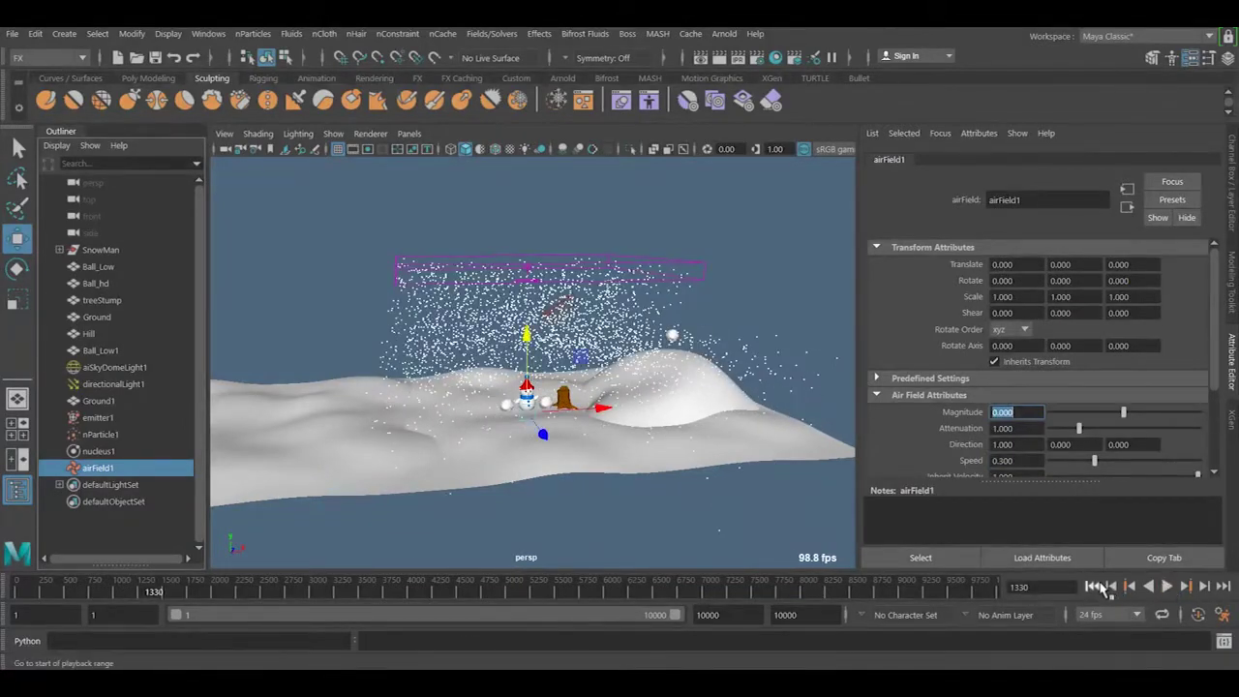
click(1093, 587)
click(1167, 586)
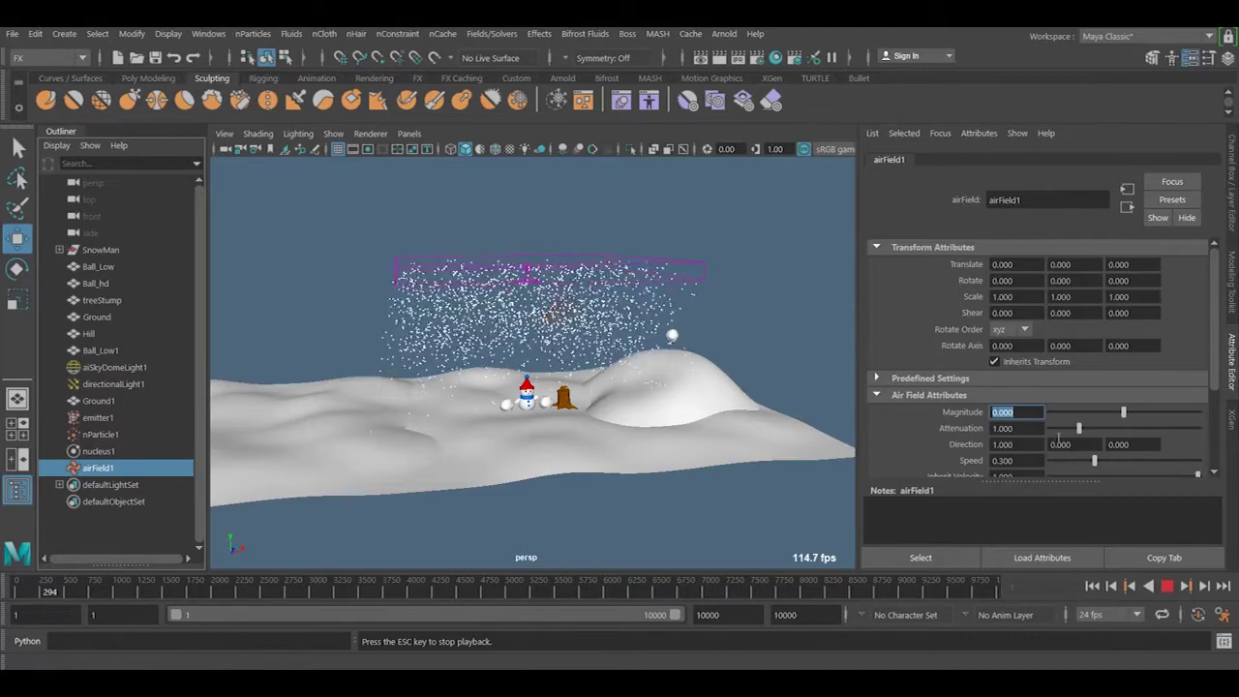
text(1)
key(Return)
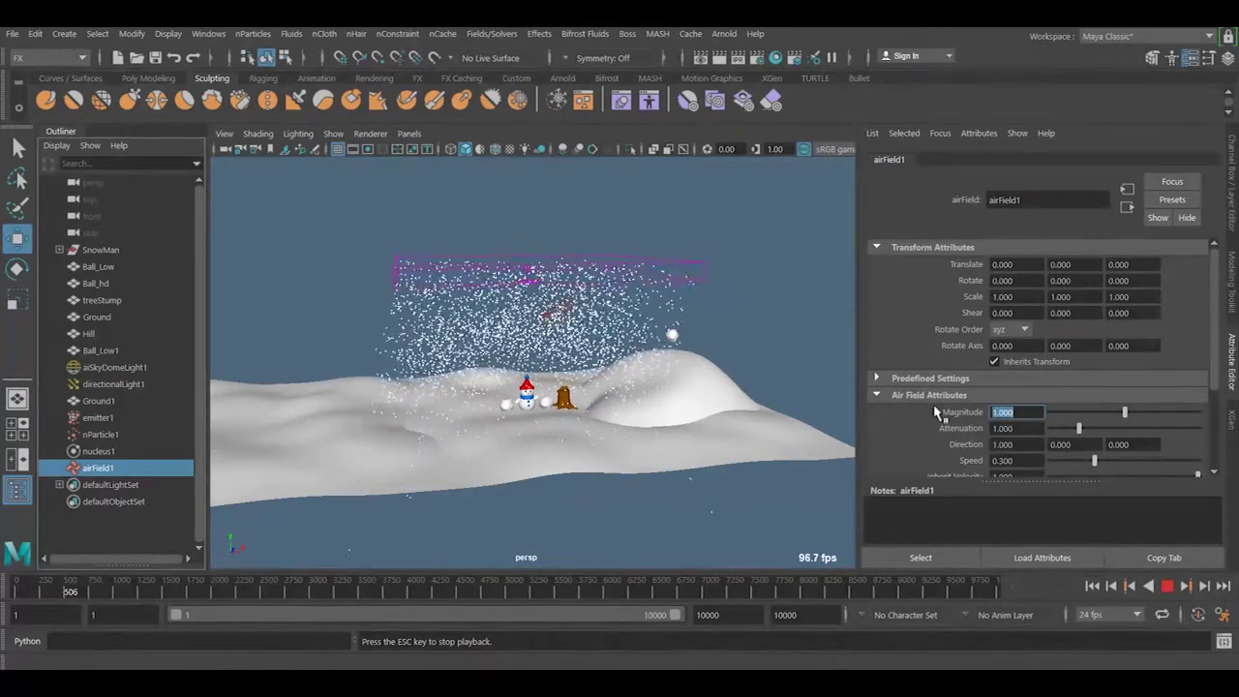
Step: Replay the simulation to check the air field's wind on the snow, and return to the first frame
click(1167, 586)
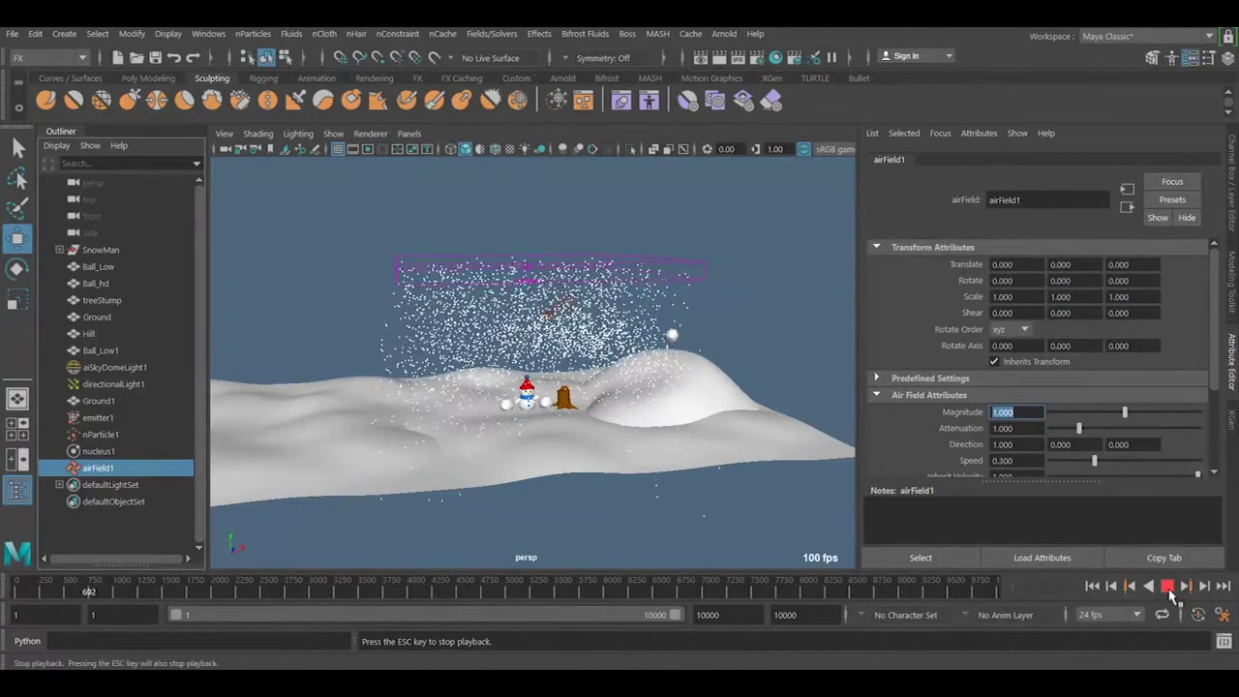
click(1092, 586)
click(1168, 586)
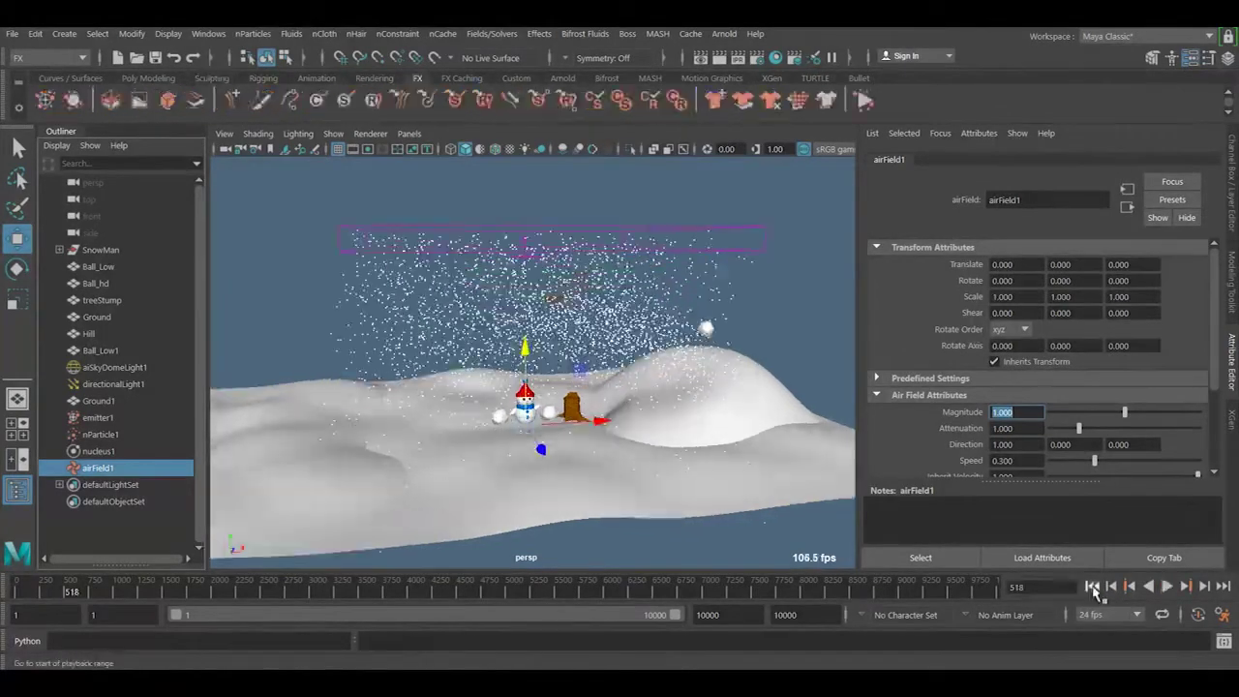
click(1092, 587)
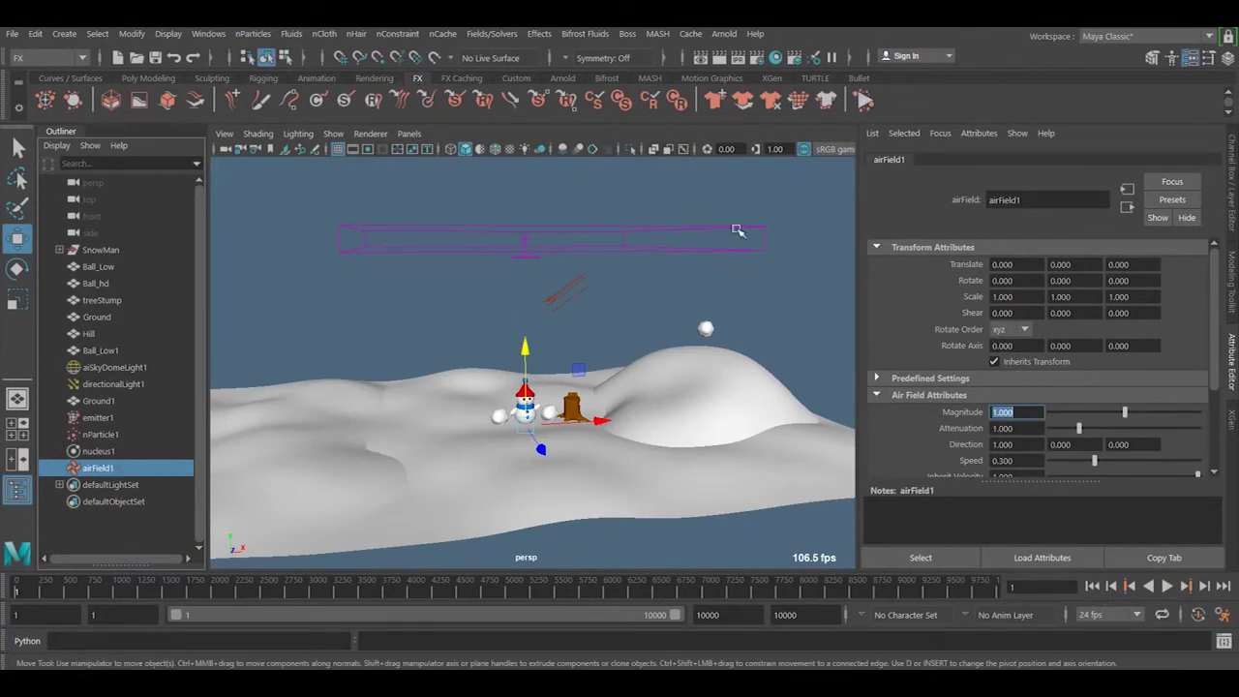
Step: Move airField1 up and sideways during playback to about 0.536, 11.673, 0, and return the stopped simulation to the first frame
click(87, 469)
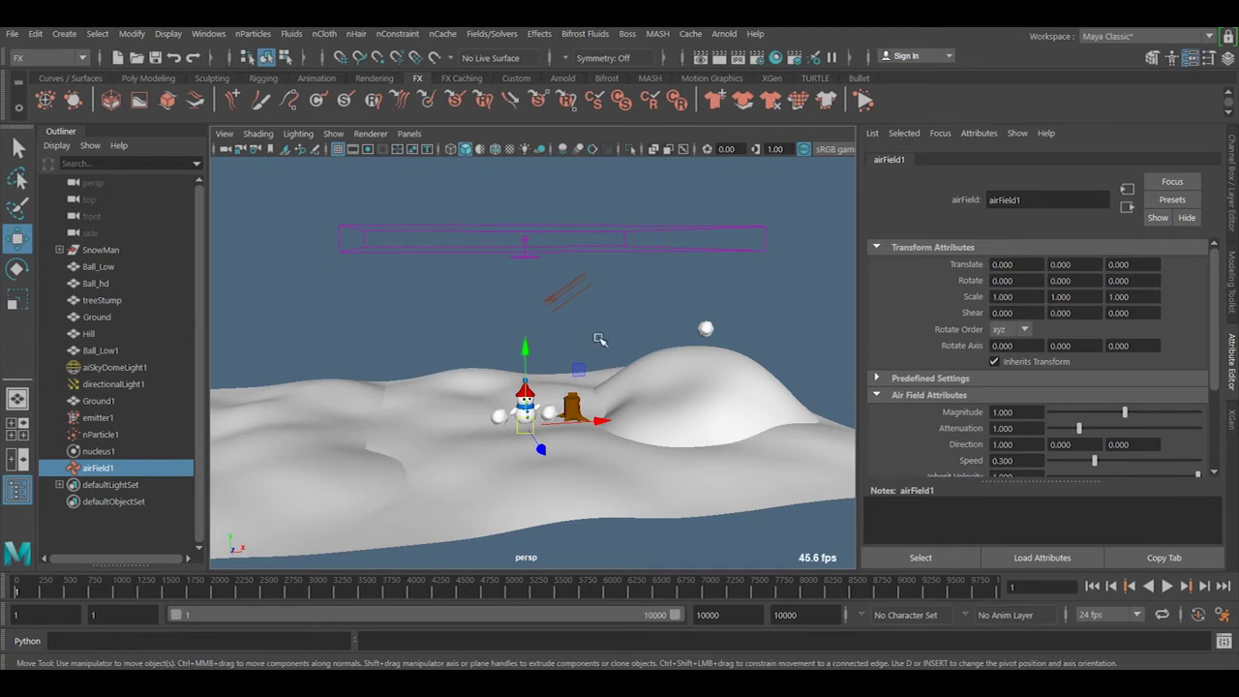
click(864, 99)
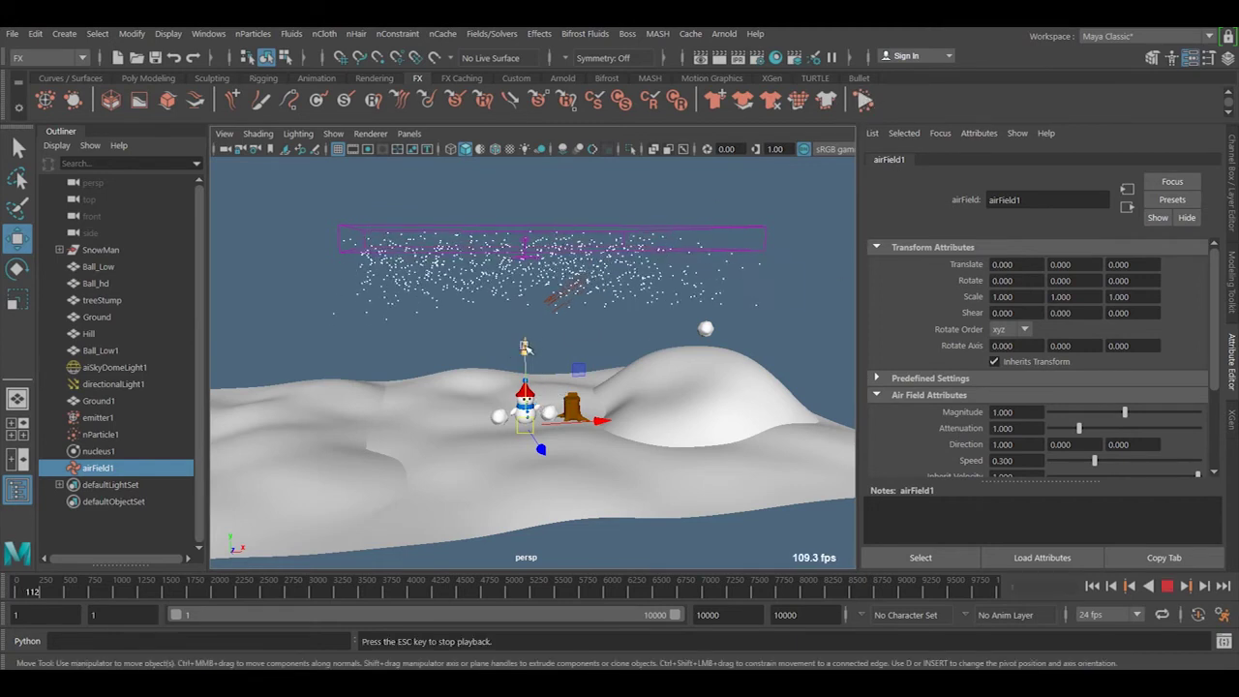
drag(529, 354, 530, 280)
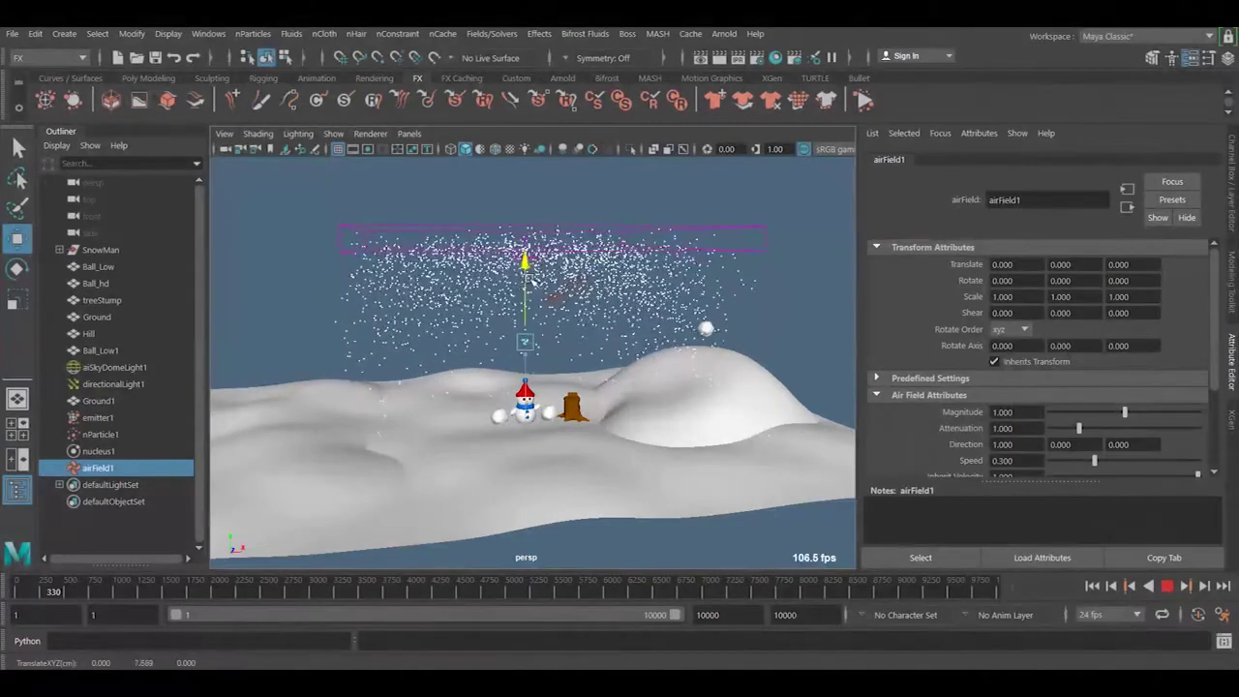
drag(525, 136, 674, 318)
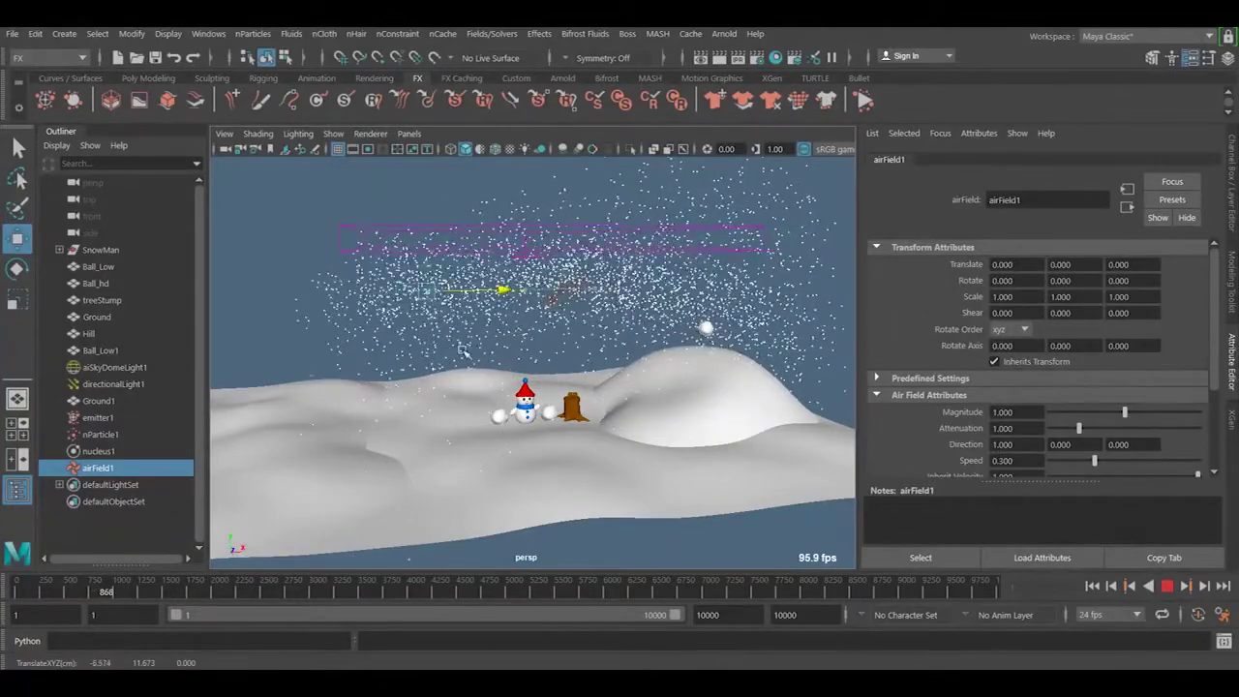
drag(464, 350, 600, 311)
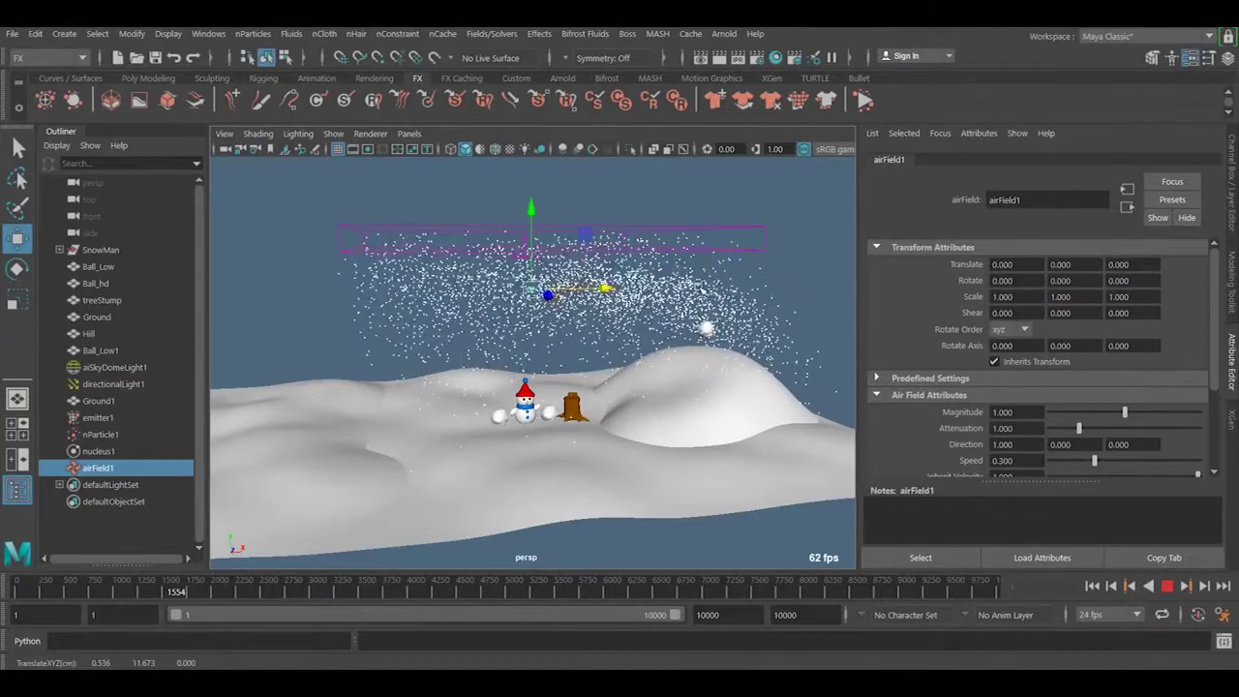
click(1168, 586)
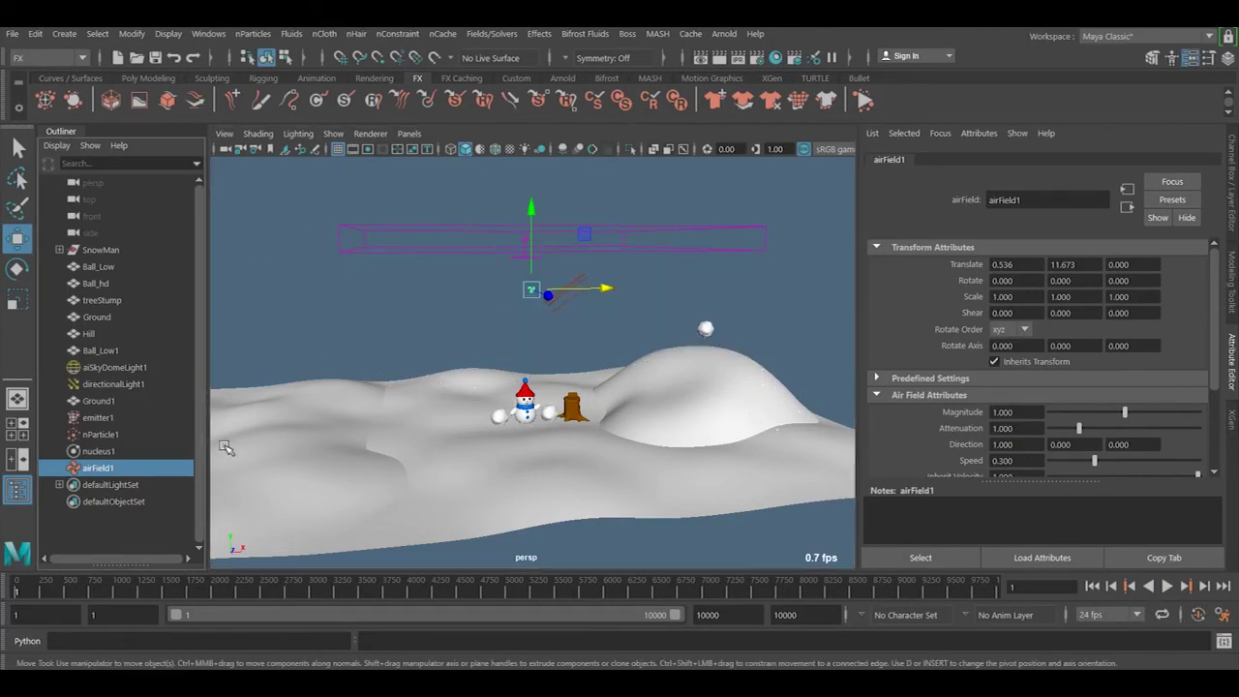
Step: Delete airField1 and play the simulation from the first frame to view the snowfall up close around the snowman
key(Delete)
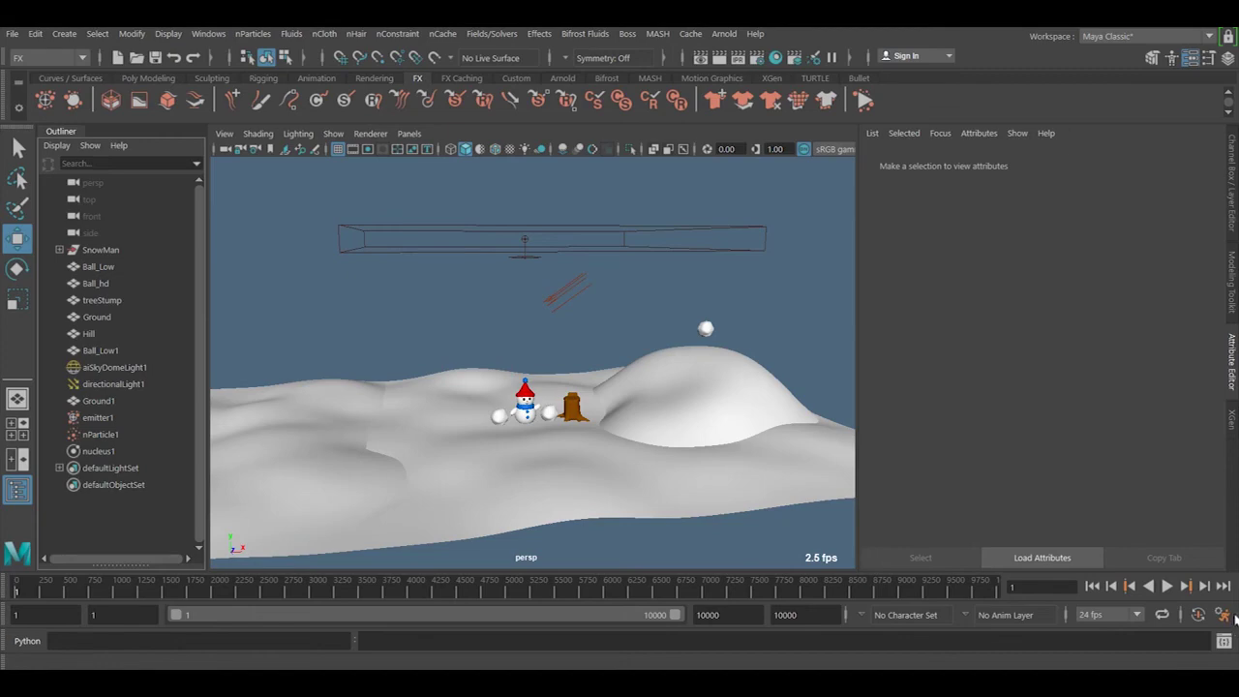
click(1166, 586)
scroll(589, 443, up, 2)
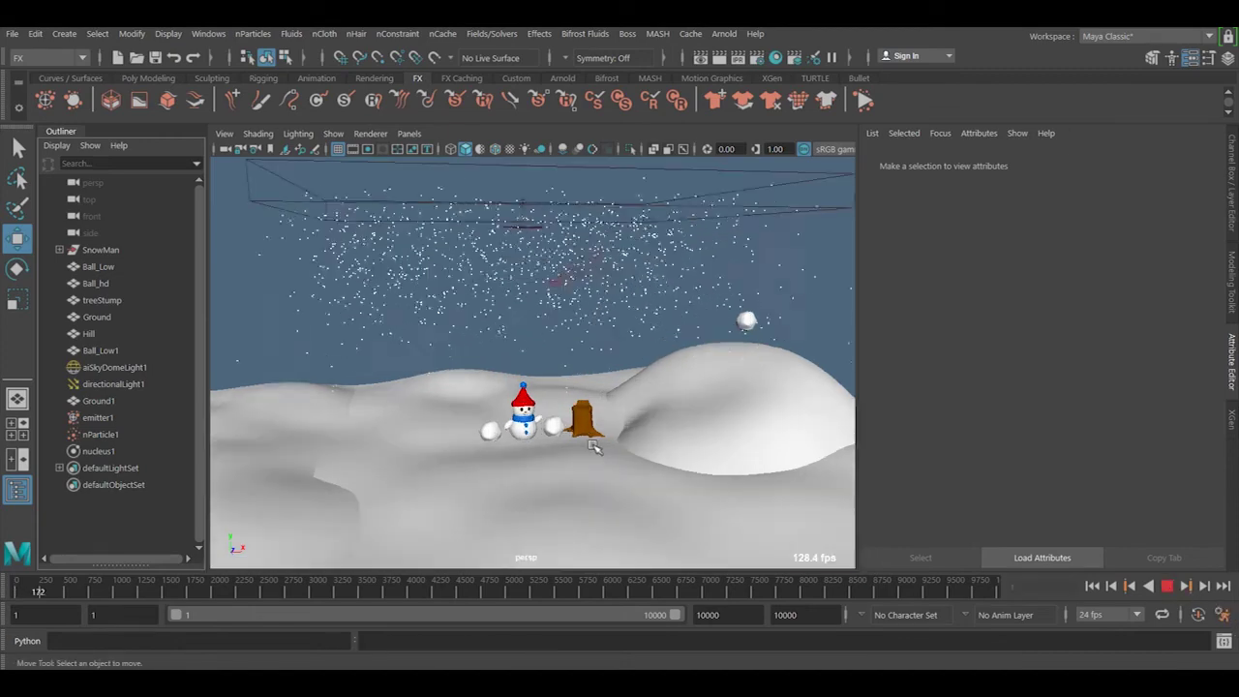
scroll(594, 445, up, 3)
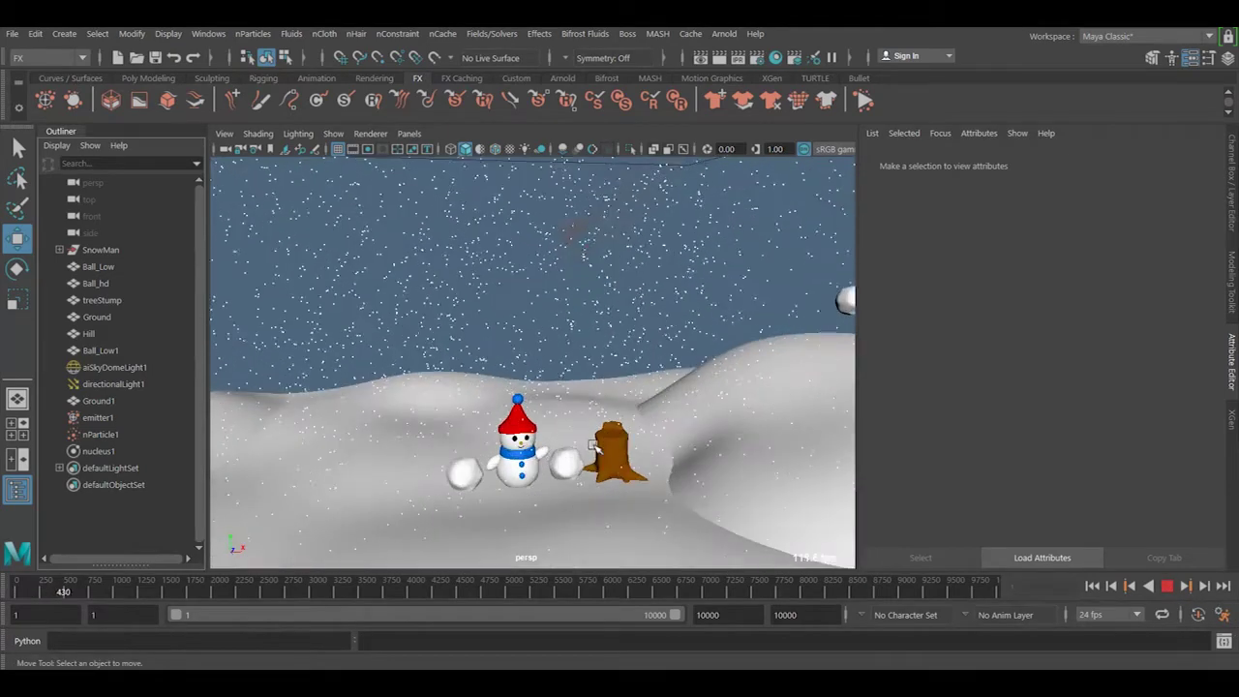
scroll(617, 350, down, 2)
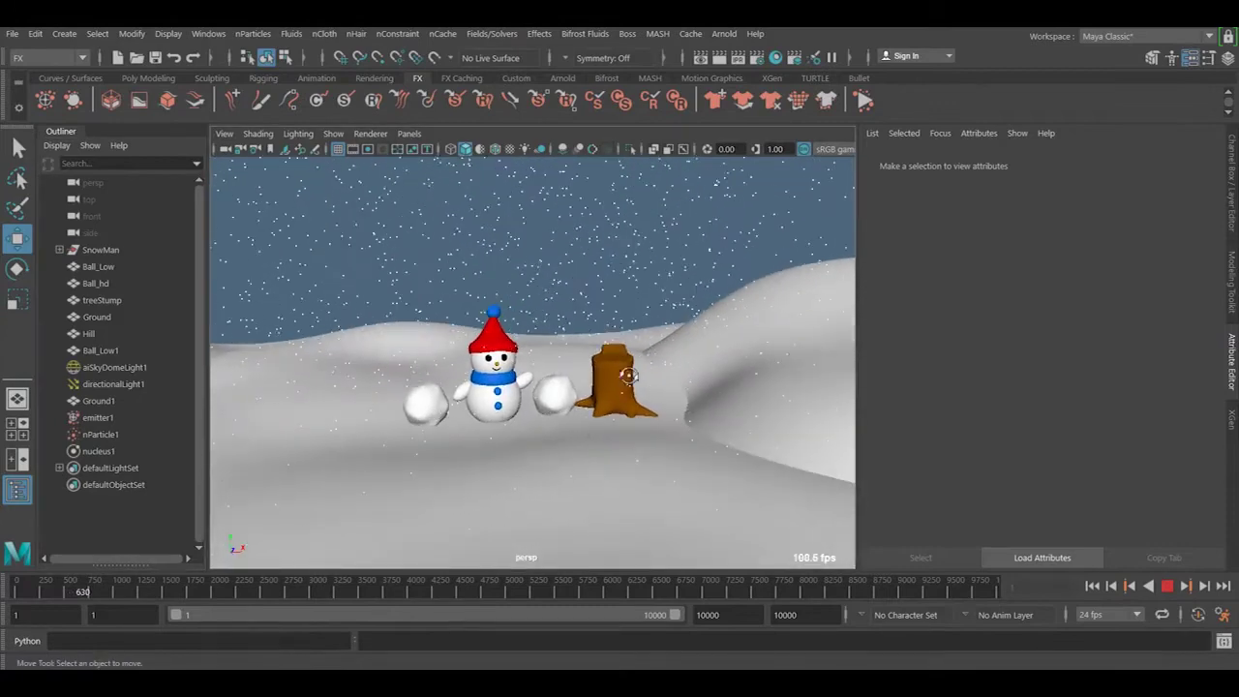